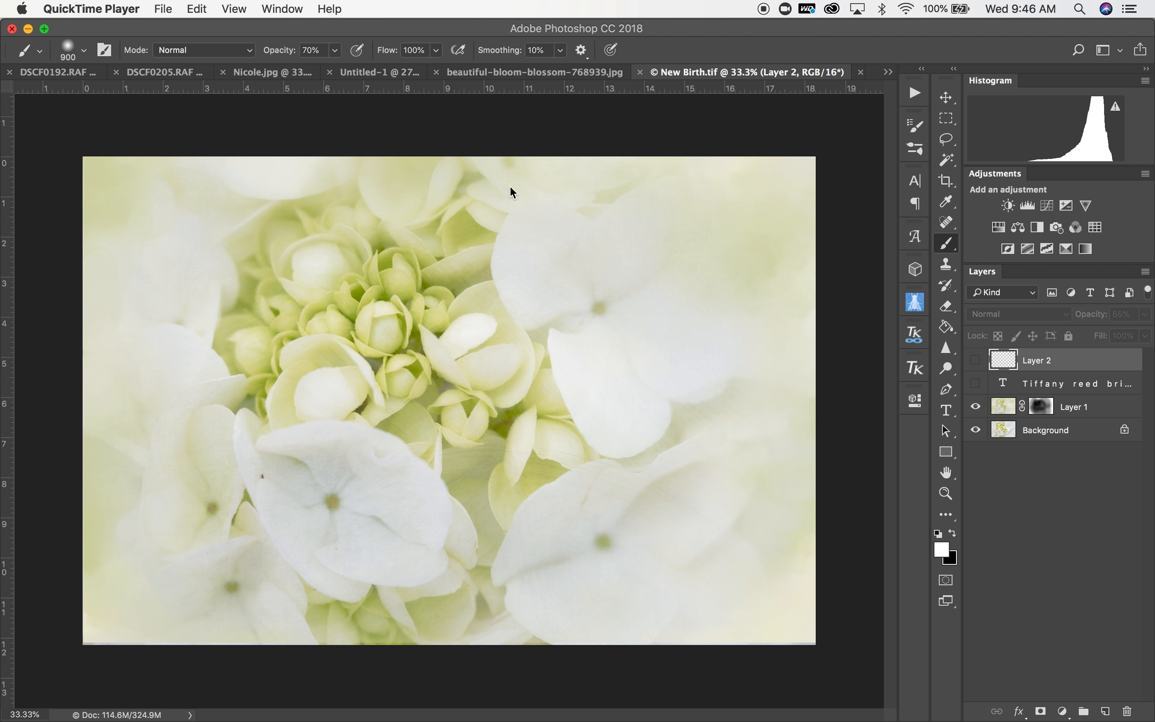
# Compare the New Birth.tif flower image with the layered DSCF9730.RAF example, ending on New Birth.tif.
pyautogui.click(891, 75)
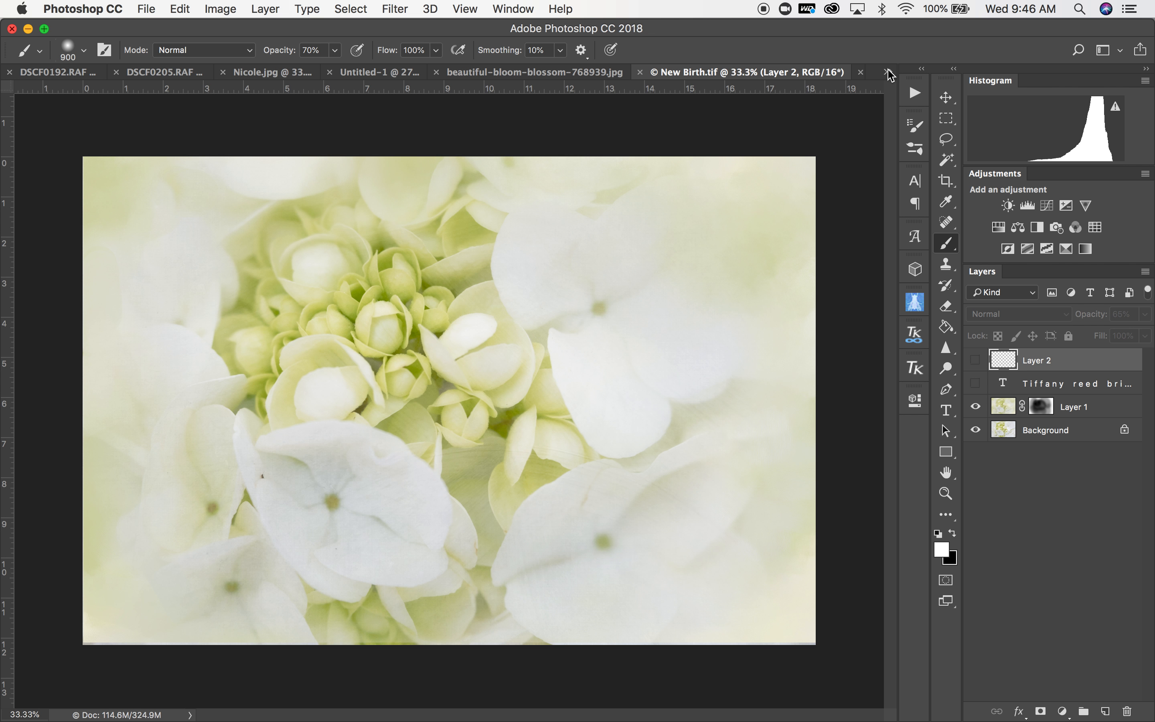
pyautogui.click(891, 75)
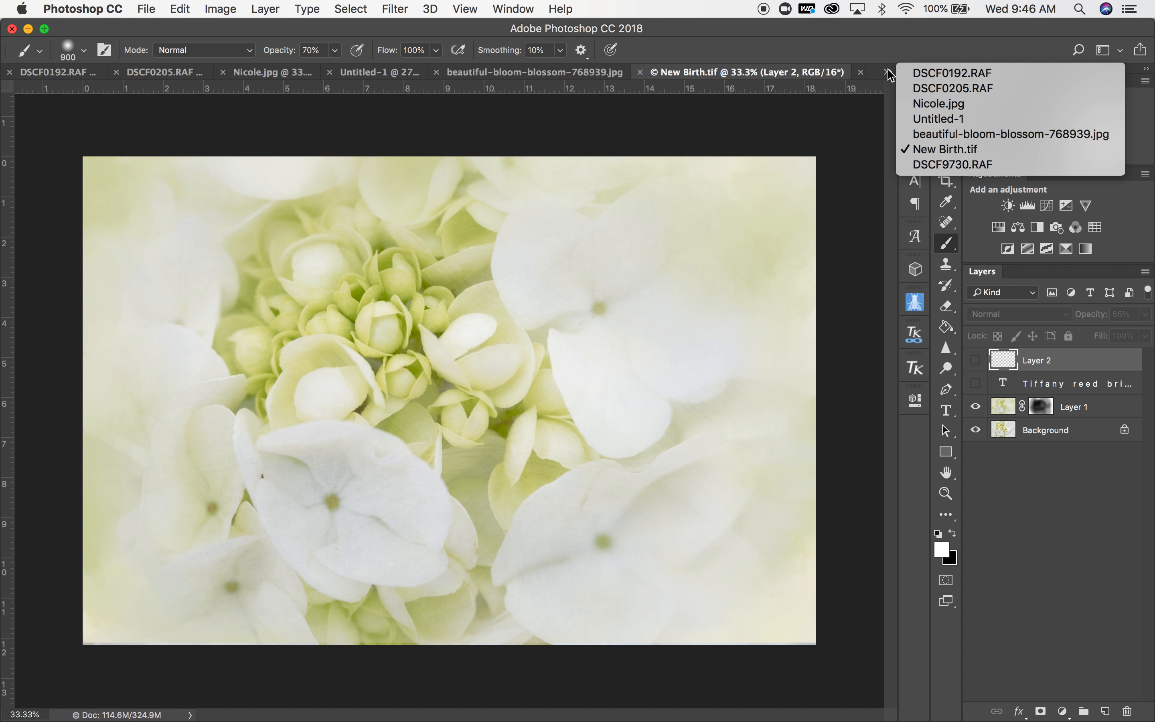
pyautogui.click(914, 165)
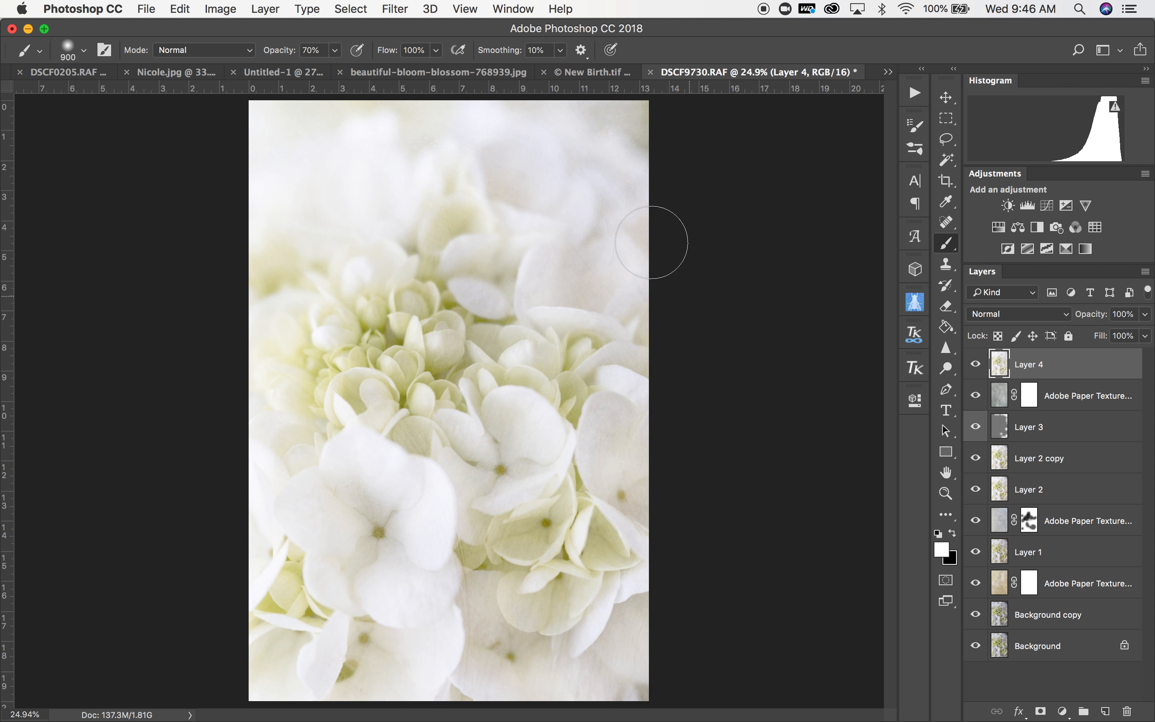
pyautogui.click(610, 74)
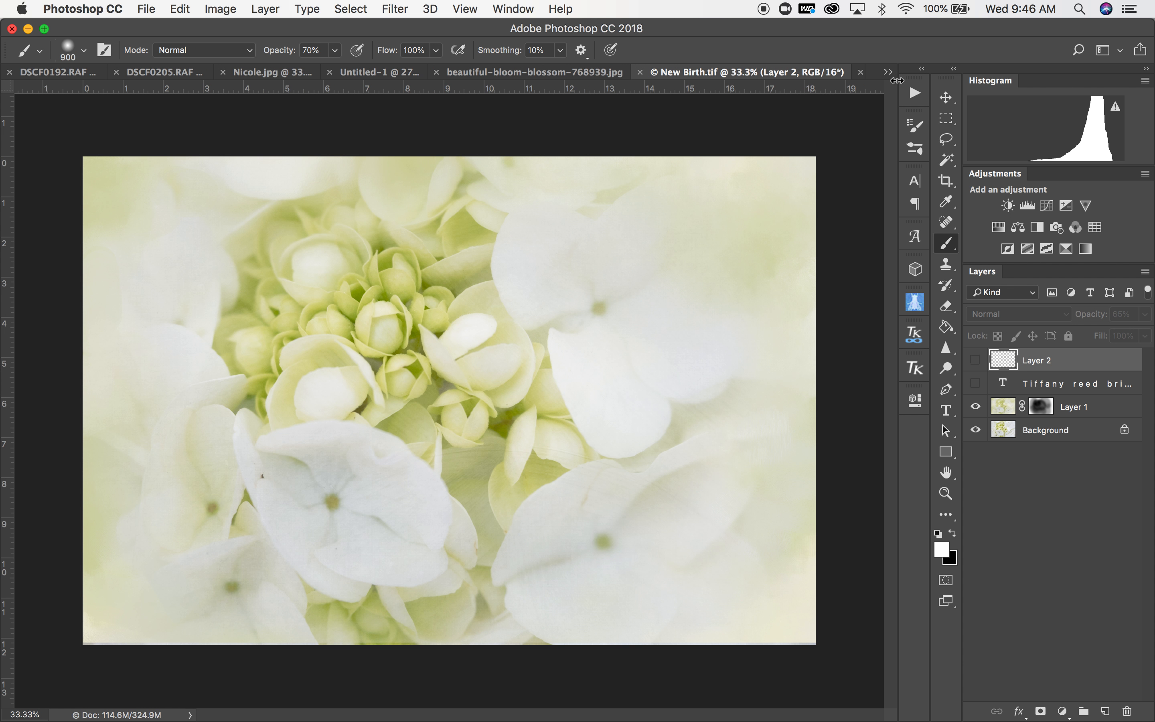
pyautogui.click(888, 72)
pyautogui.click(924, 167)
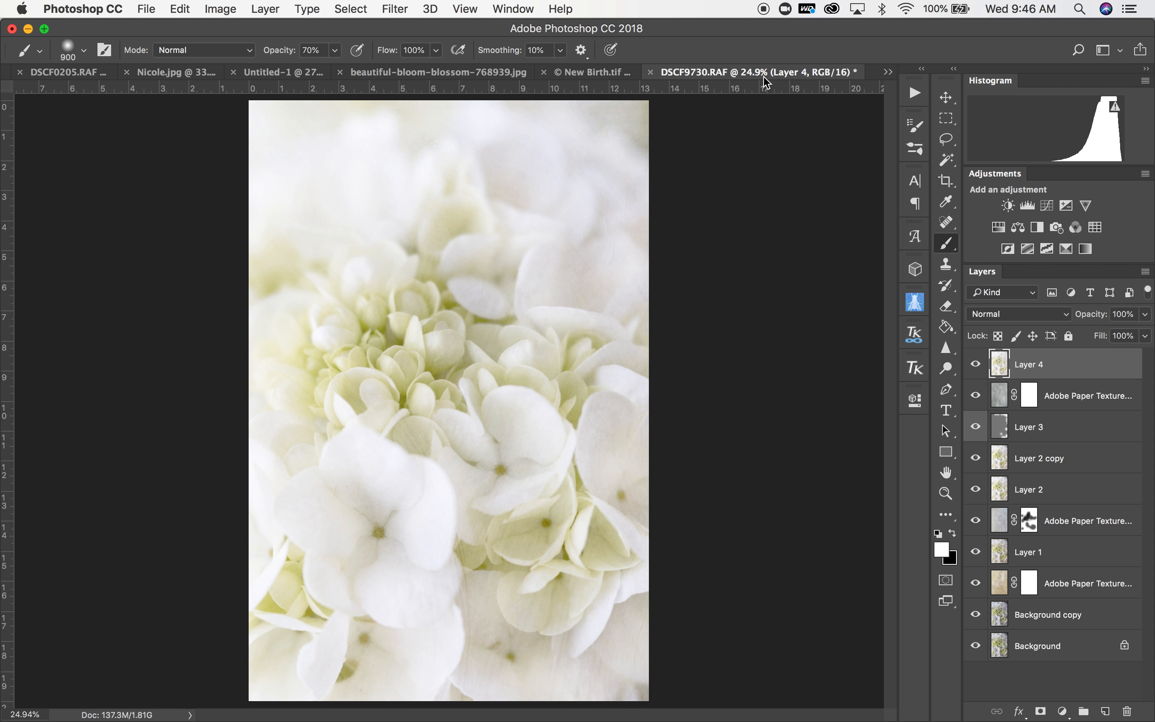
pyautogui.click(606, 73)
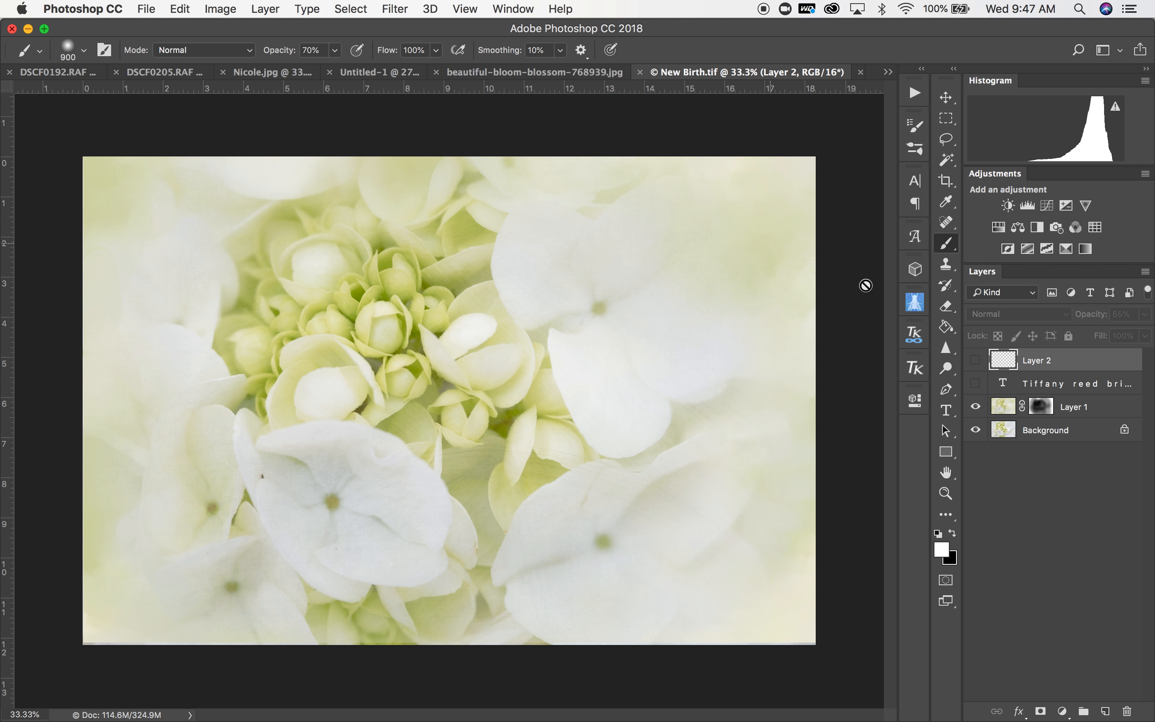
# Save the New Birth image as a TIFF copy named SYS Macro Tutorial.tif in the Documents folder.
pyautogui.click(143, 10)
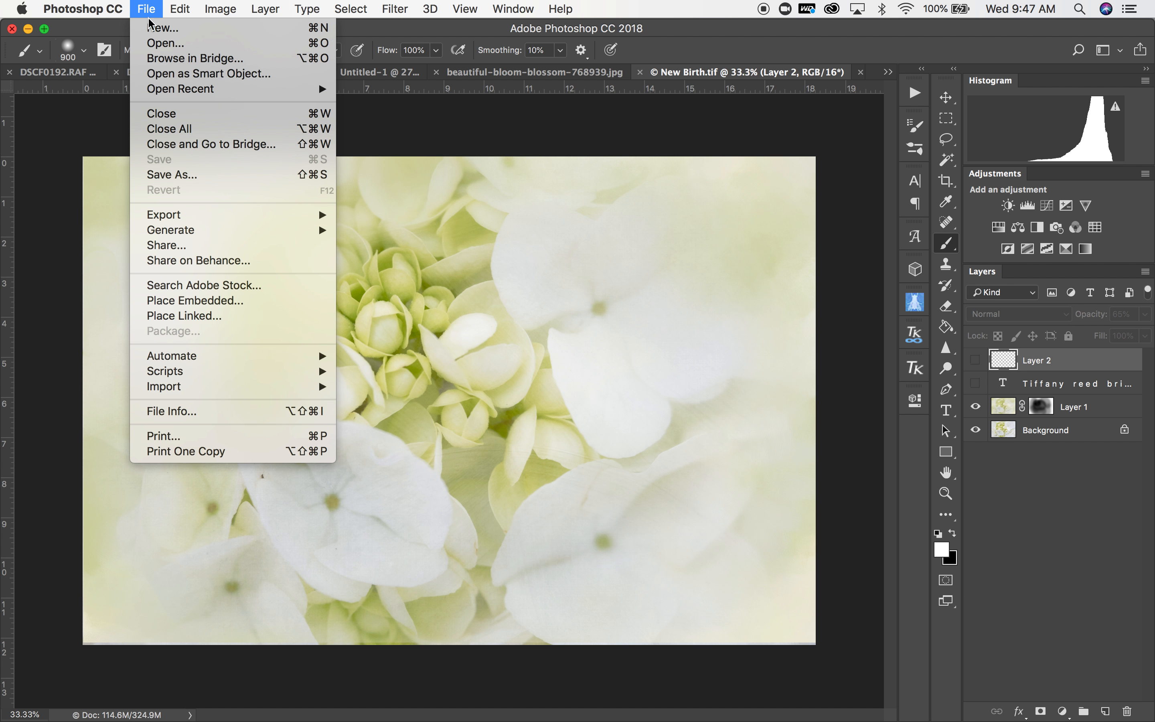
pyautogui.click(173, 176)
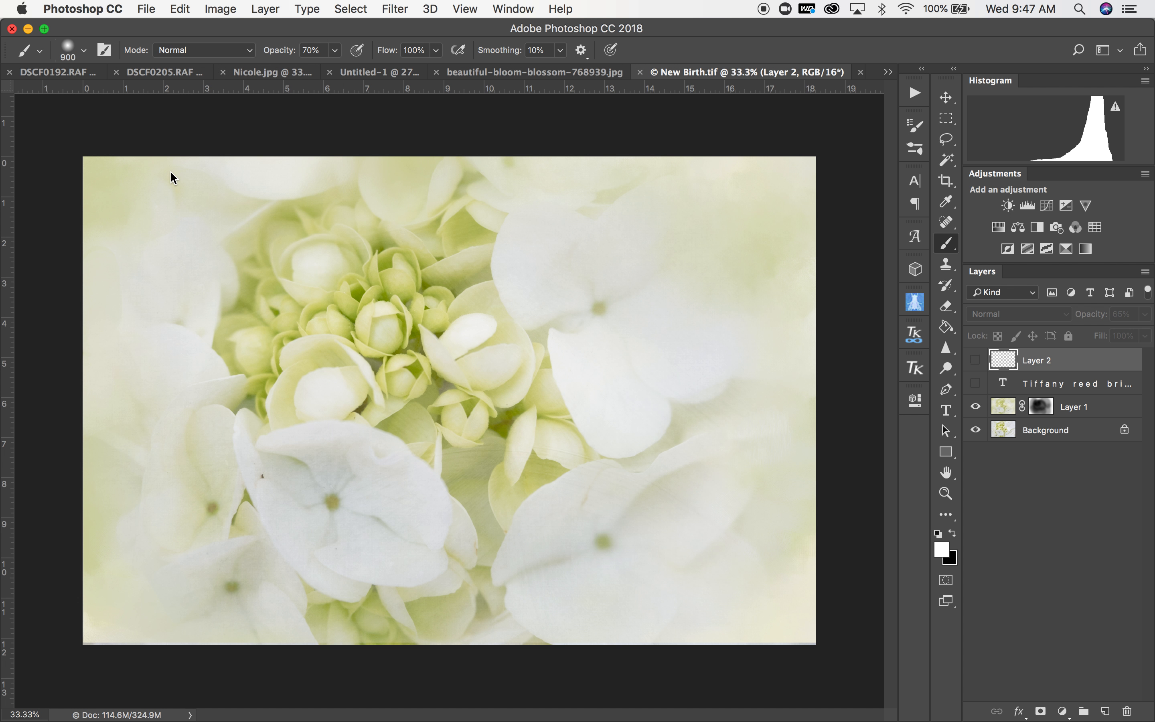
pyautogui.write('SYS ')
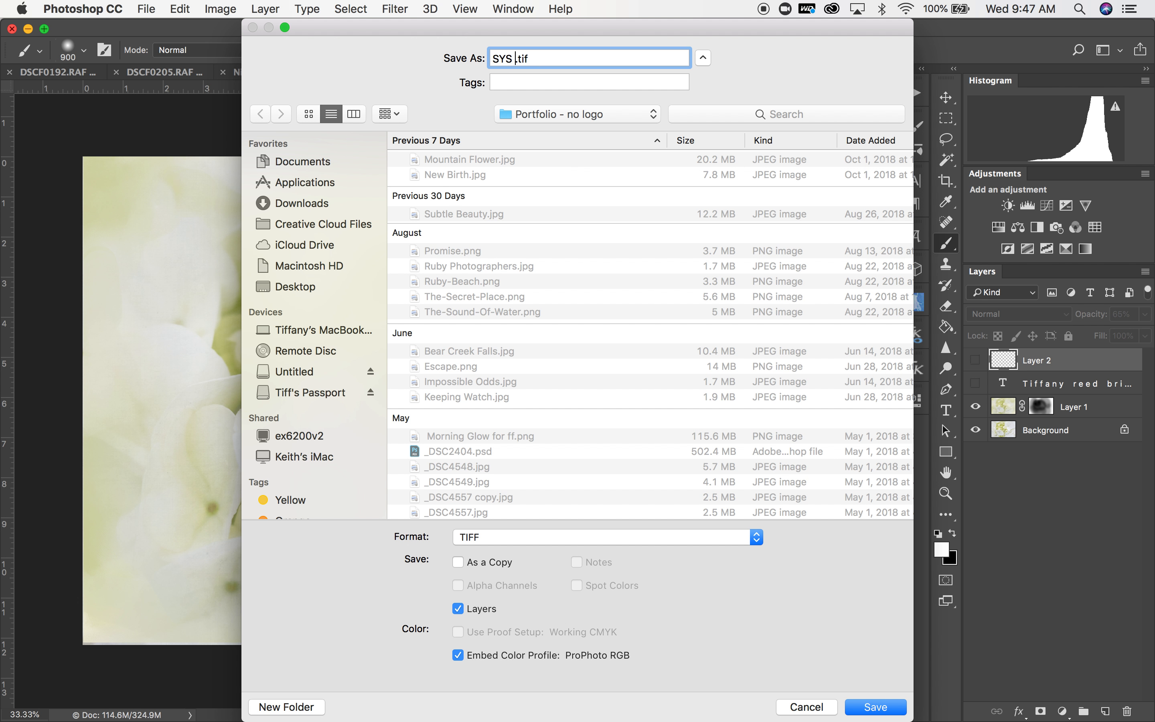
pyautogui.write('Macro Tutorial')
pyautogui.click(301, 164)
pyautogui.click(878, 706)
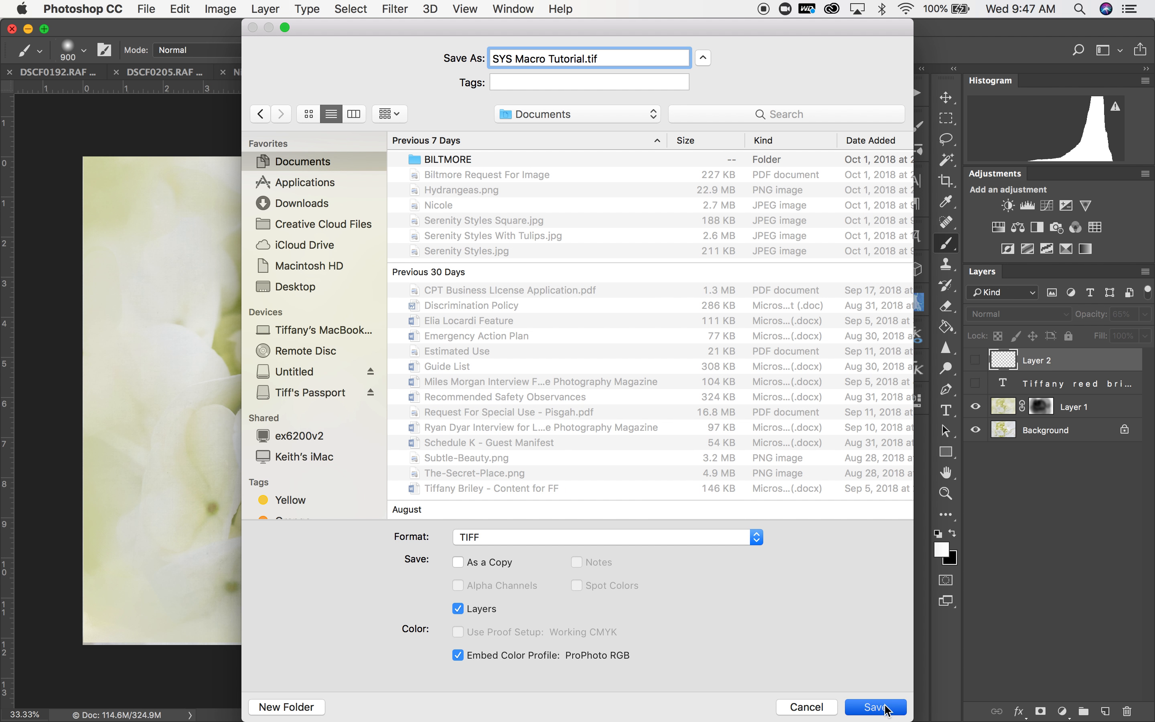
pyautogui.click(754, 261)
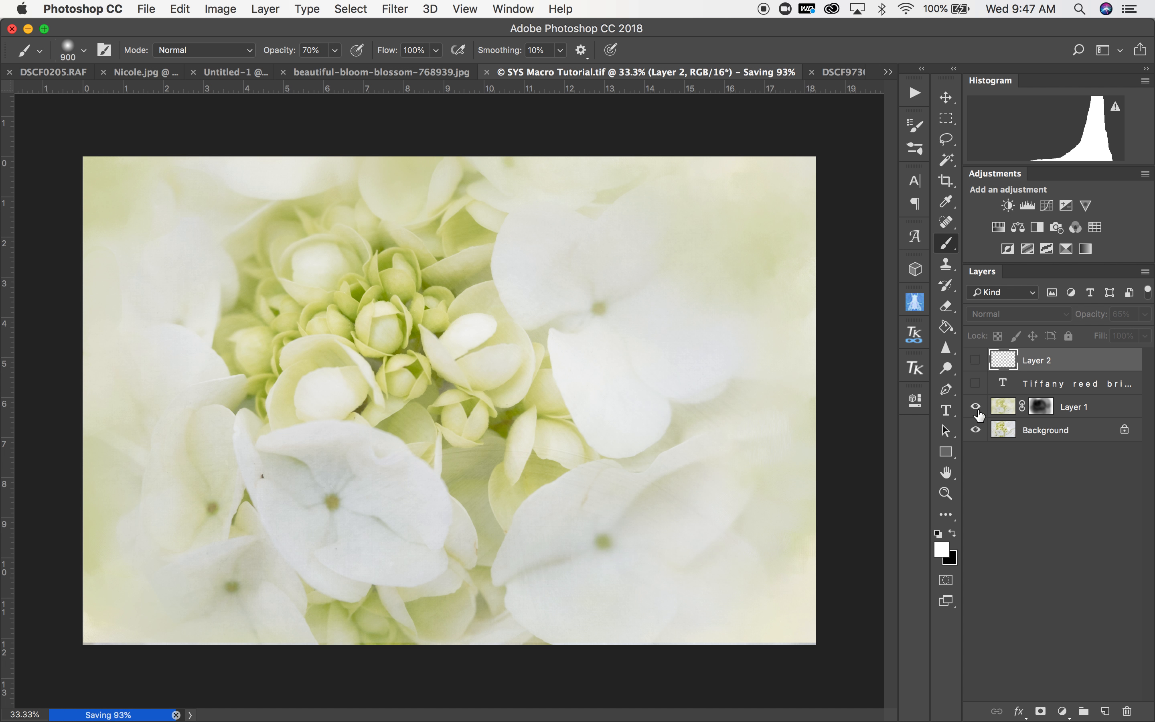
# Delete Layer 2, the text layer and Layer 1, keeping only the Background layer.
pyautogui.keyDown('shift'); pyautogui.click(1080, 411); pyautogui.keyUp('shift')
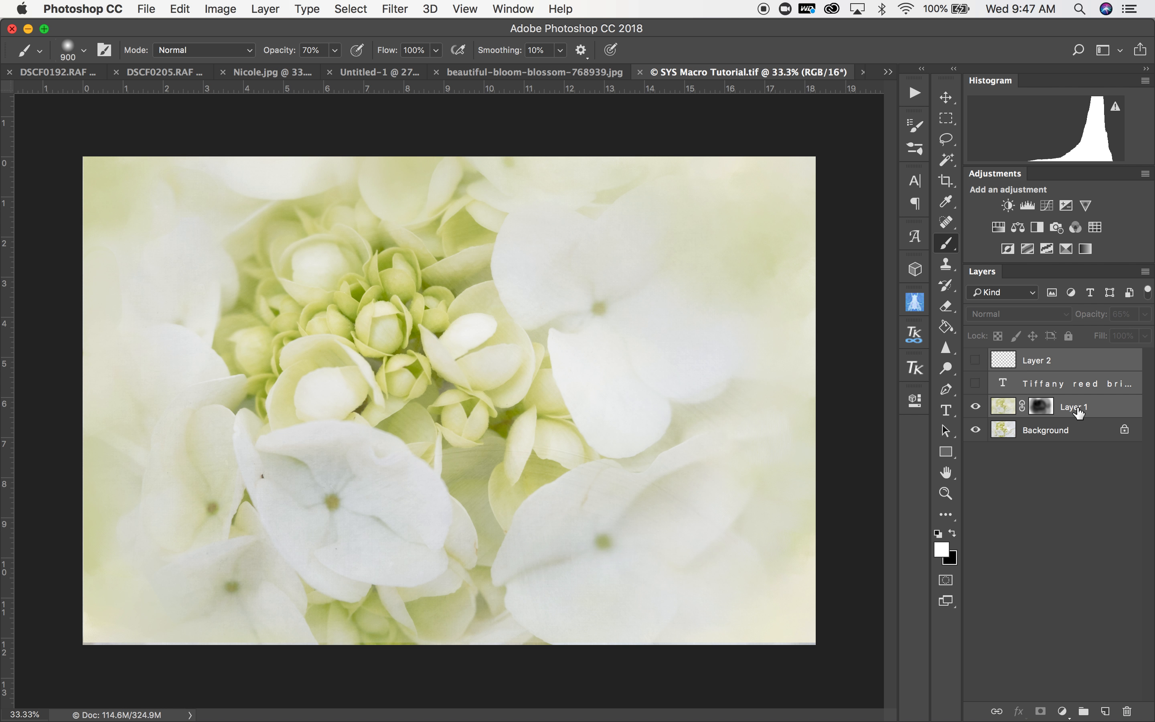
pyautogui.press('Delete')
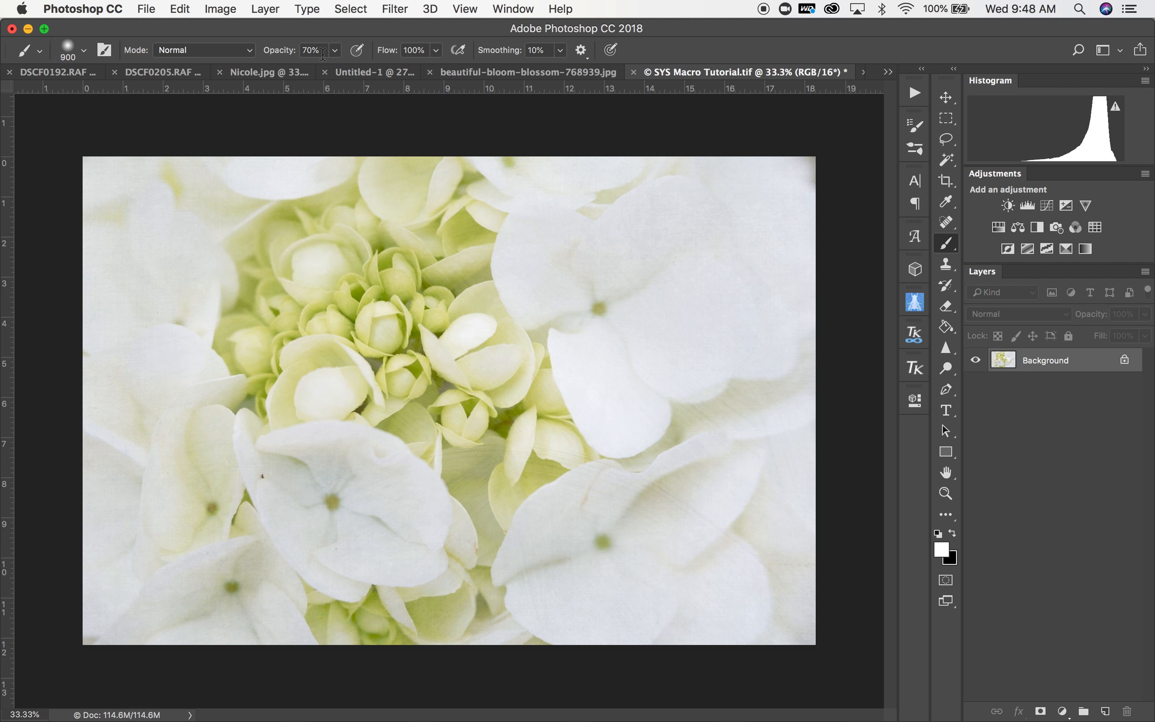
# Rotate the whole image 90° counterclockwise.
pyautogui.click(226, 10)
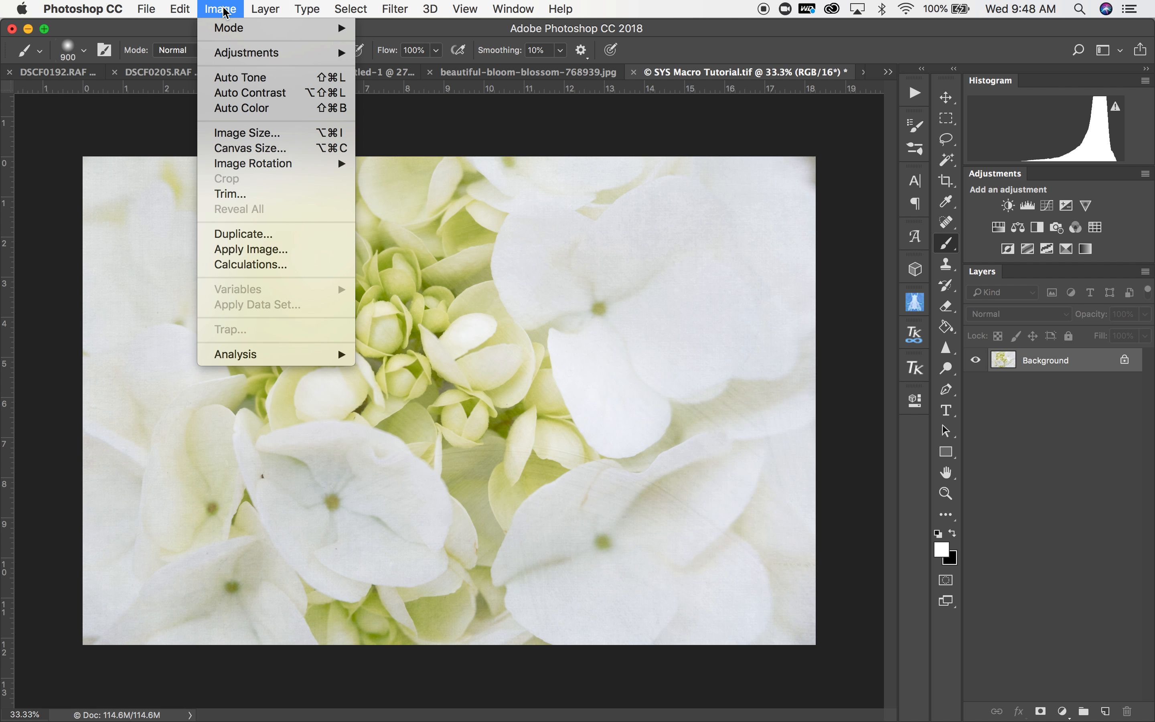
pyautogui.moveTo(260, 168)
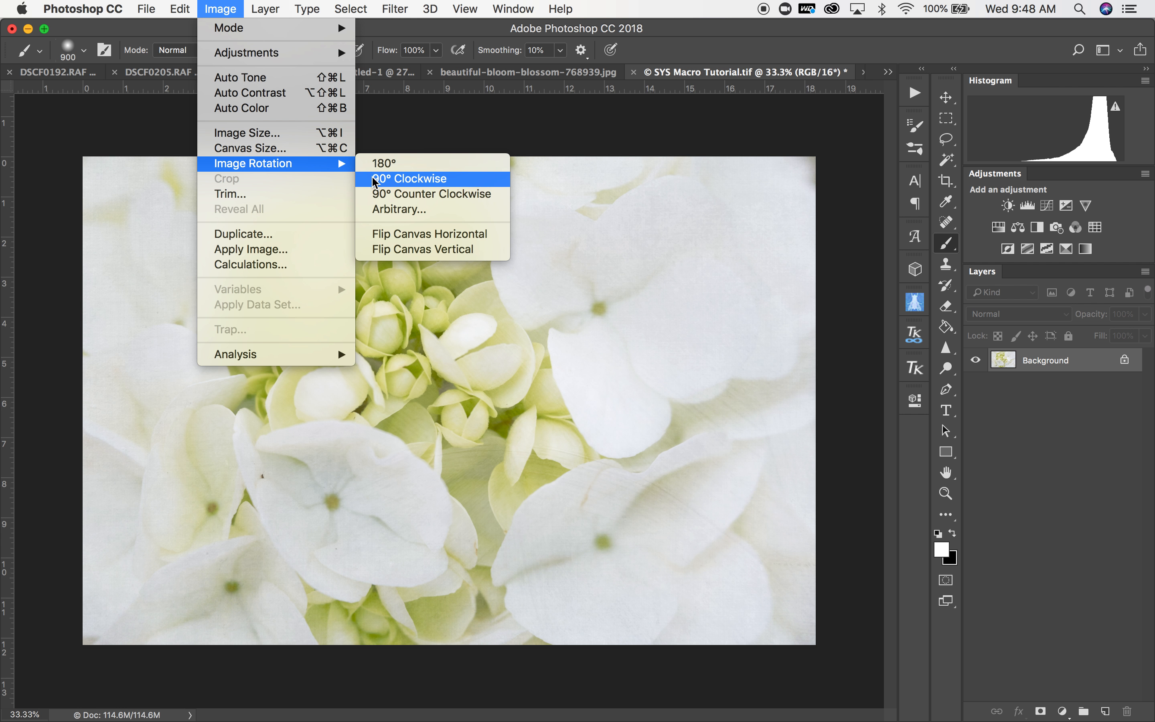
pyautogui.click(387, 195)
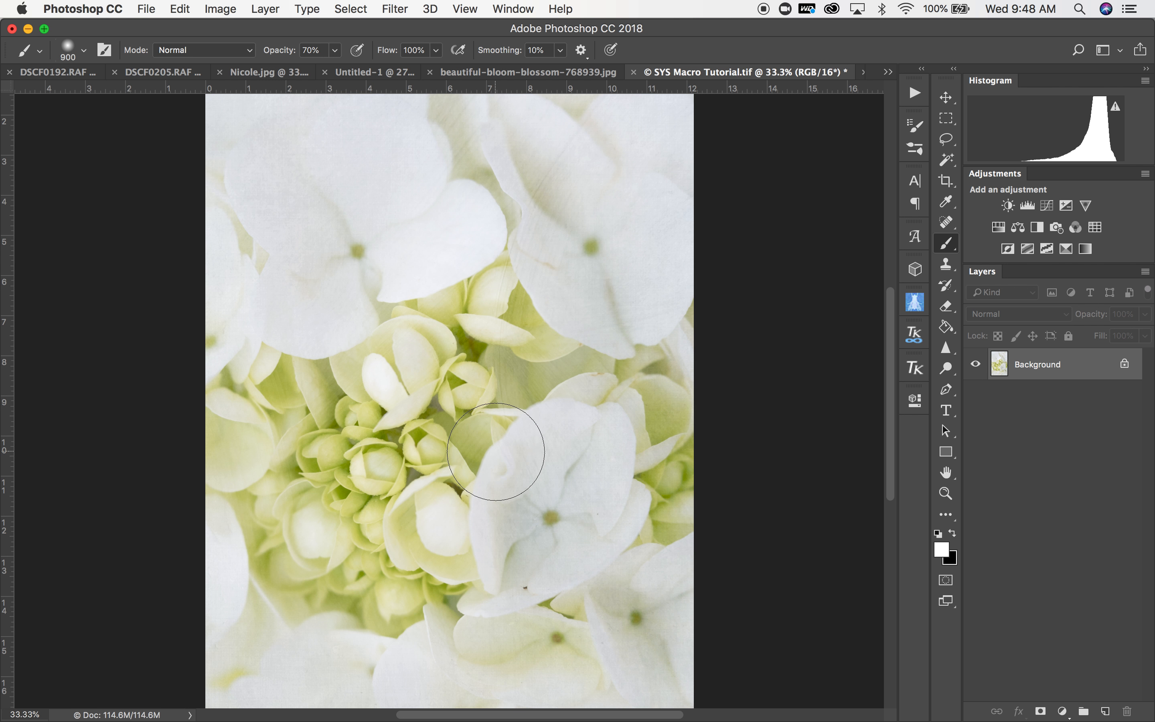
# Flip the canvas vertically and rotate the image 90° clockwise into landscape orientation.
pyautogui.click(221, 10)
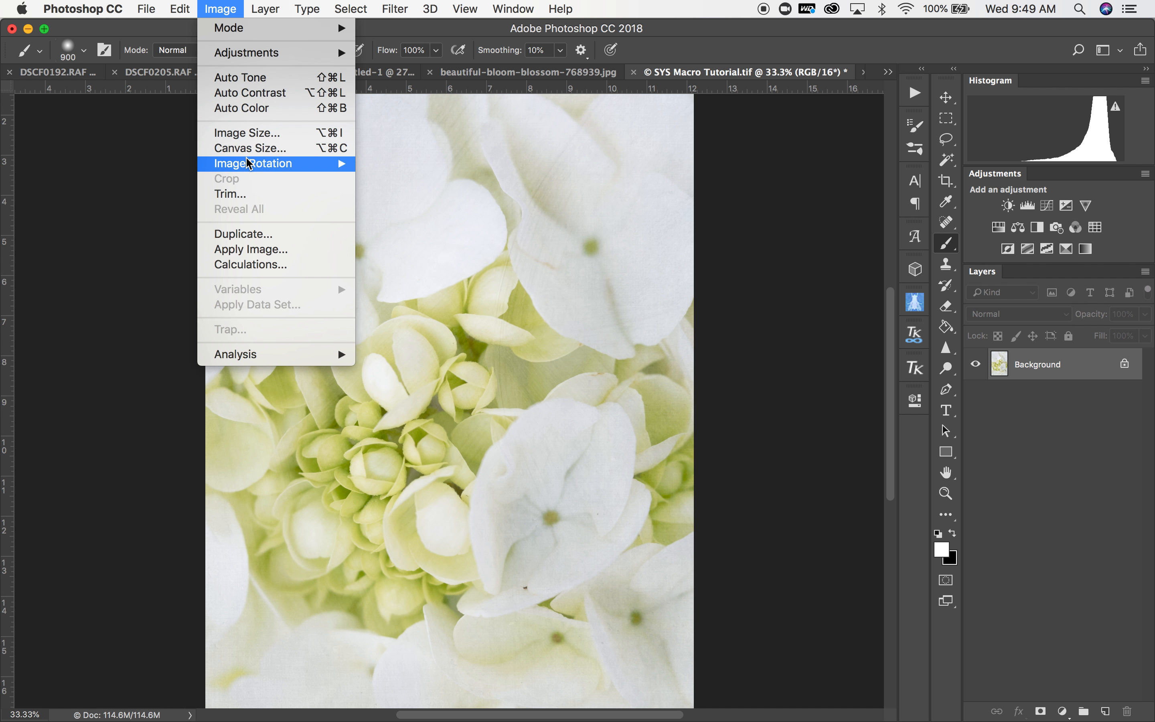
pyautogui.moveTo(285, 165)
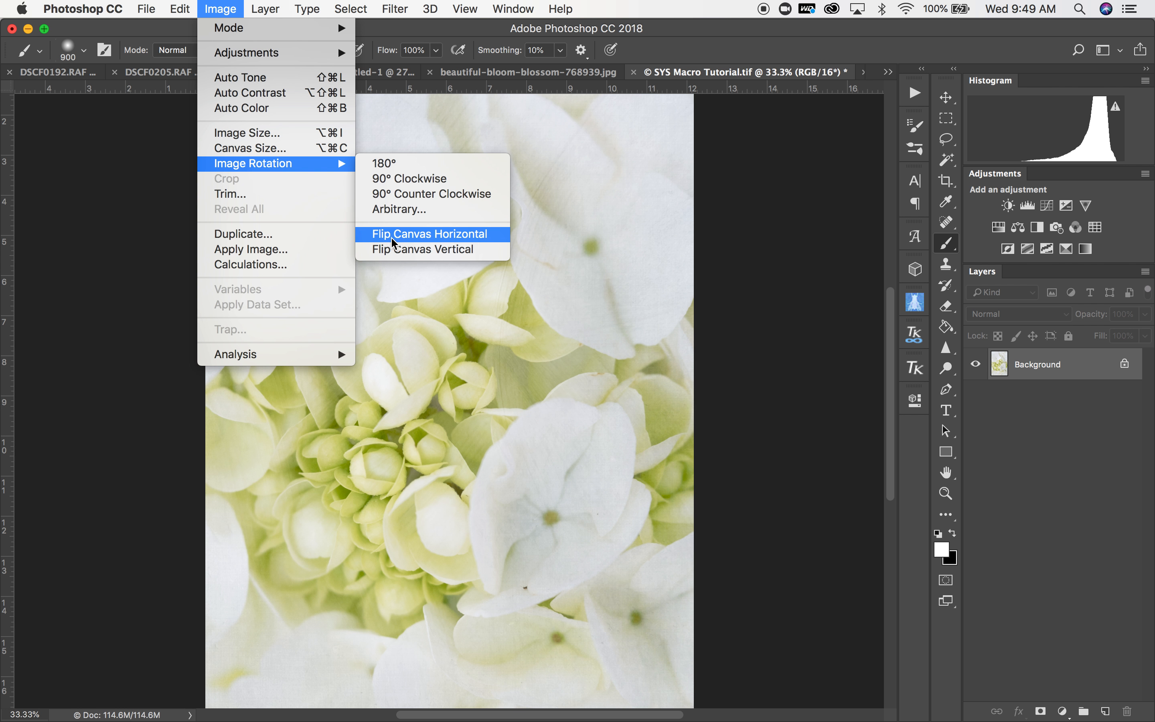
pyautogui.click(407, 258)
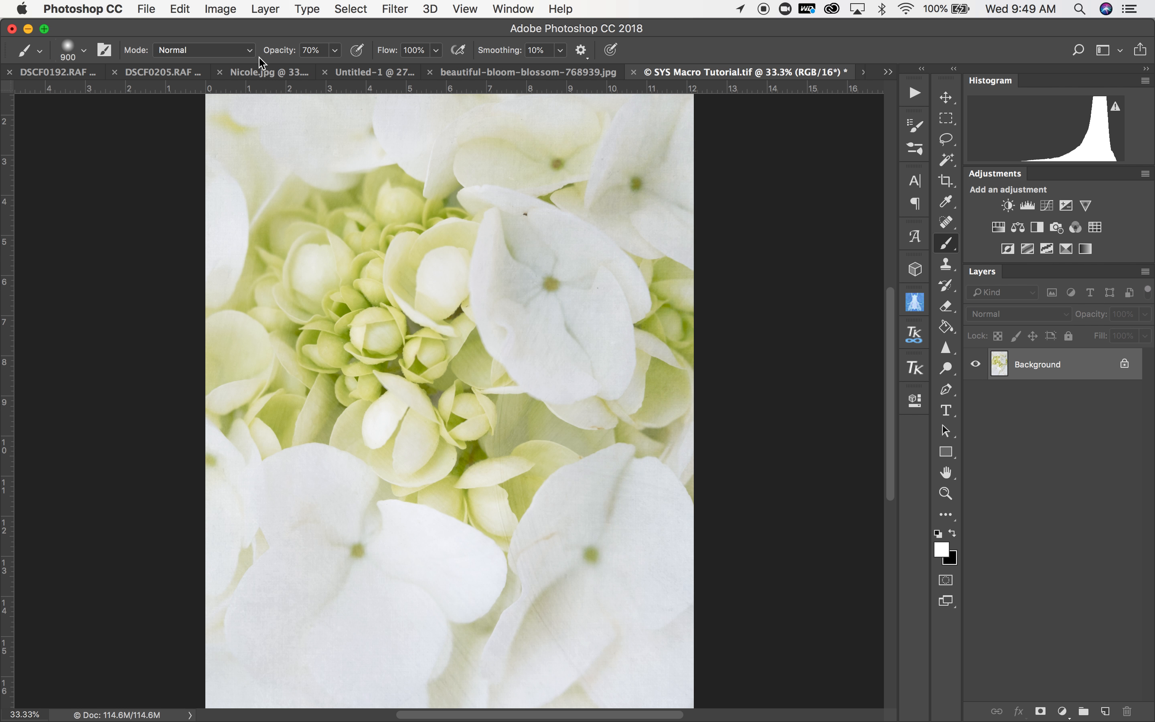
pyautogui.click(224, 11)
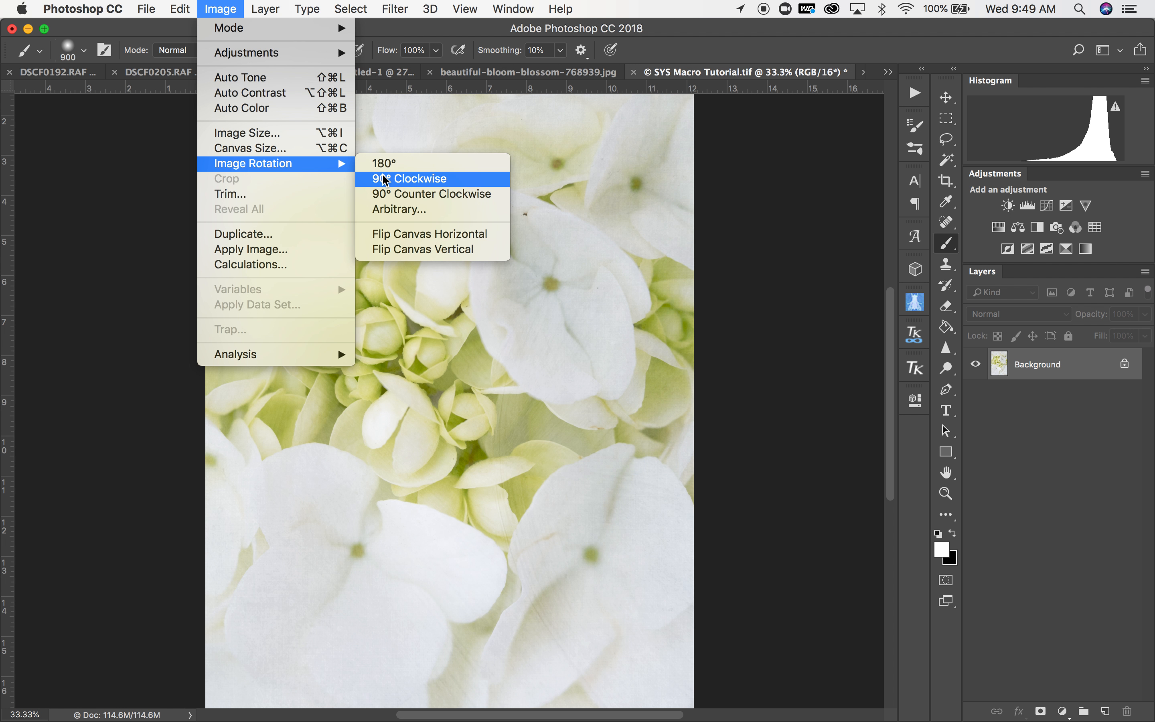
pyautogui.click(381, 178)
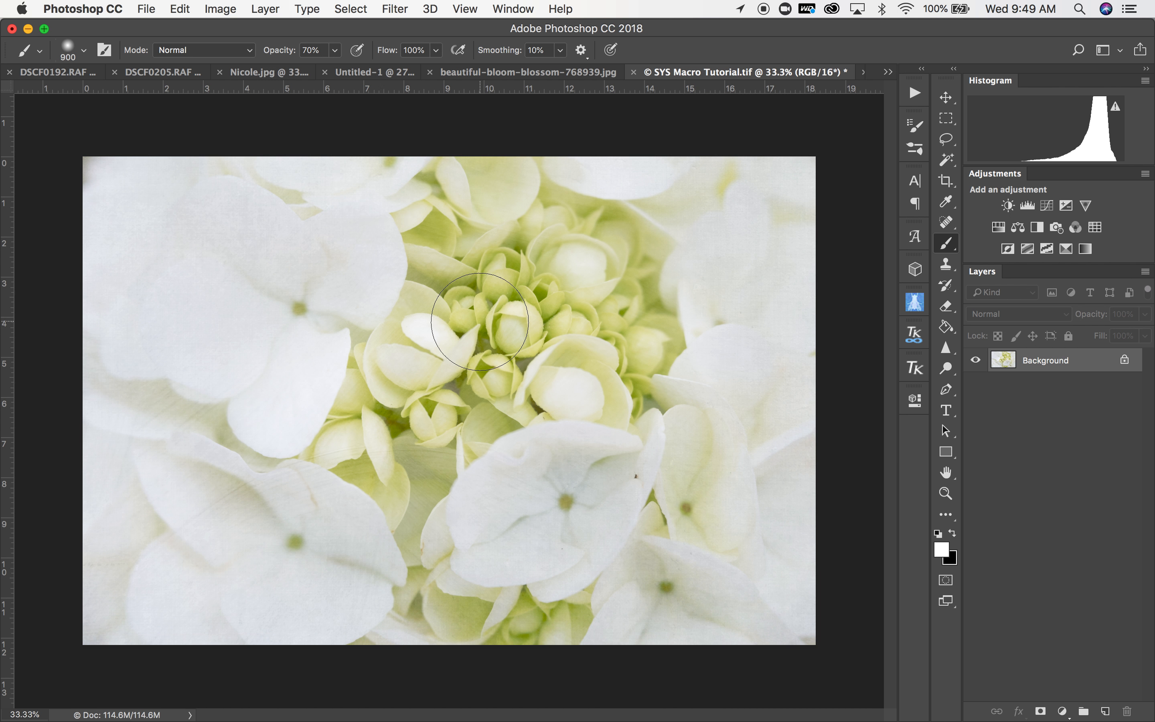
# View the finished DSCF9730.RAF example once more for reference and return to SYS Macro Tutorial.tif.
pyautogui.click(888, 72)
pyautogui.click(929, 166)
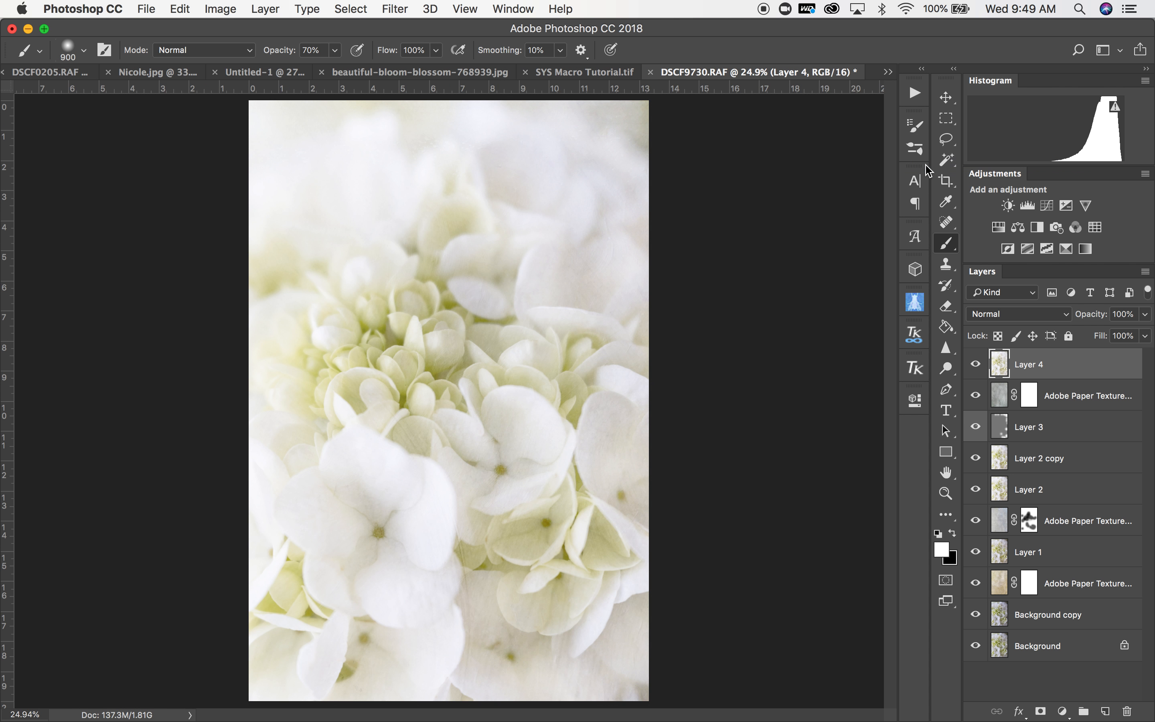
pyautogui.click(565, 81)
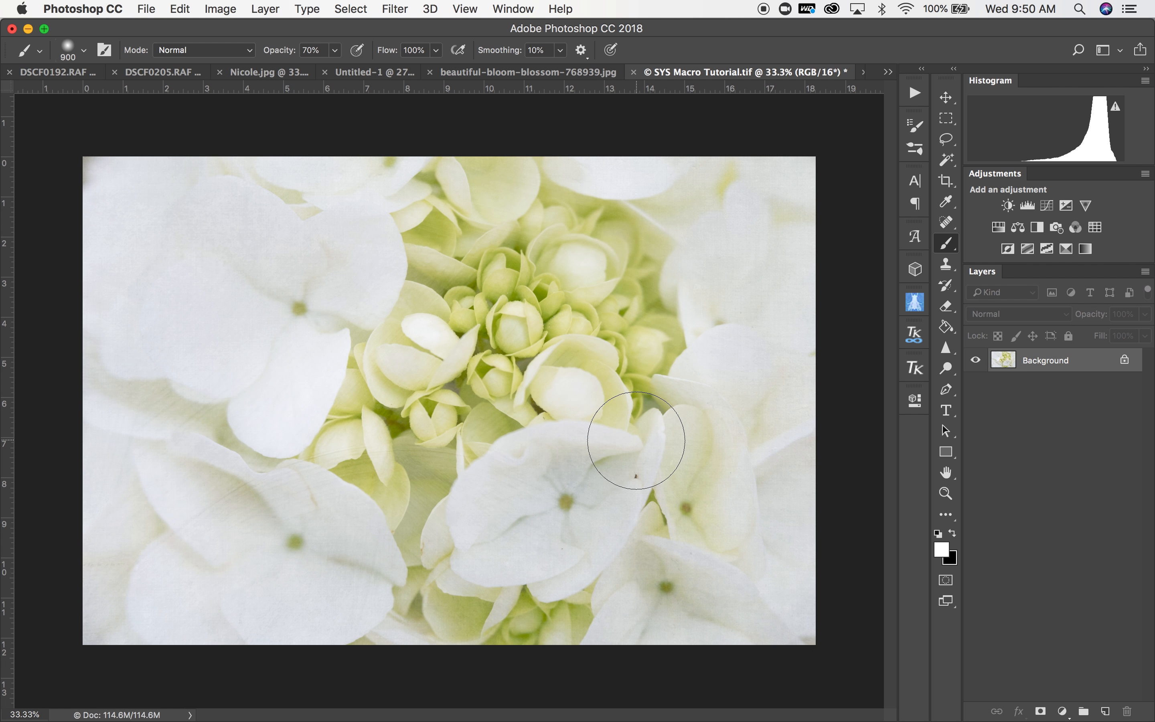
# Duplicate the Background layer within SYS Macro Tutorial.tif under the name Background copy.
pyautogui.rightClick(1057, 364)
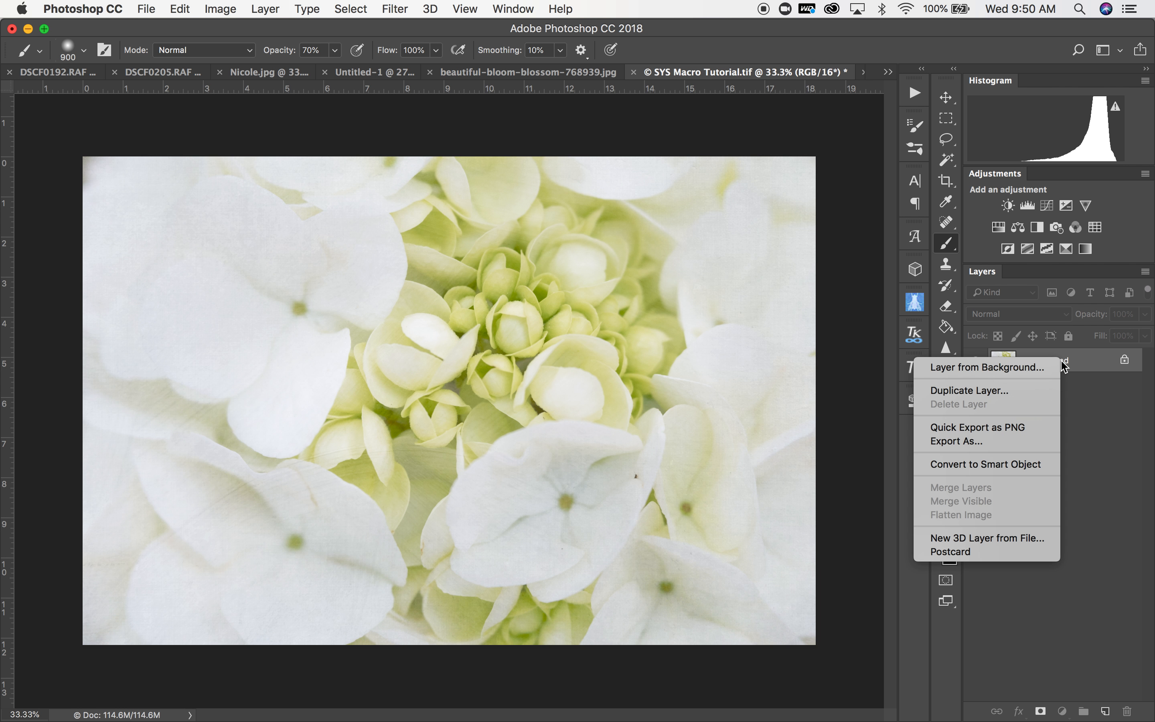
pyautogui.click(1006, 394)
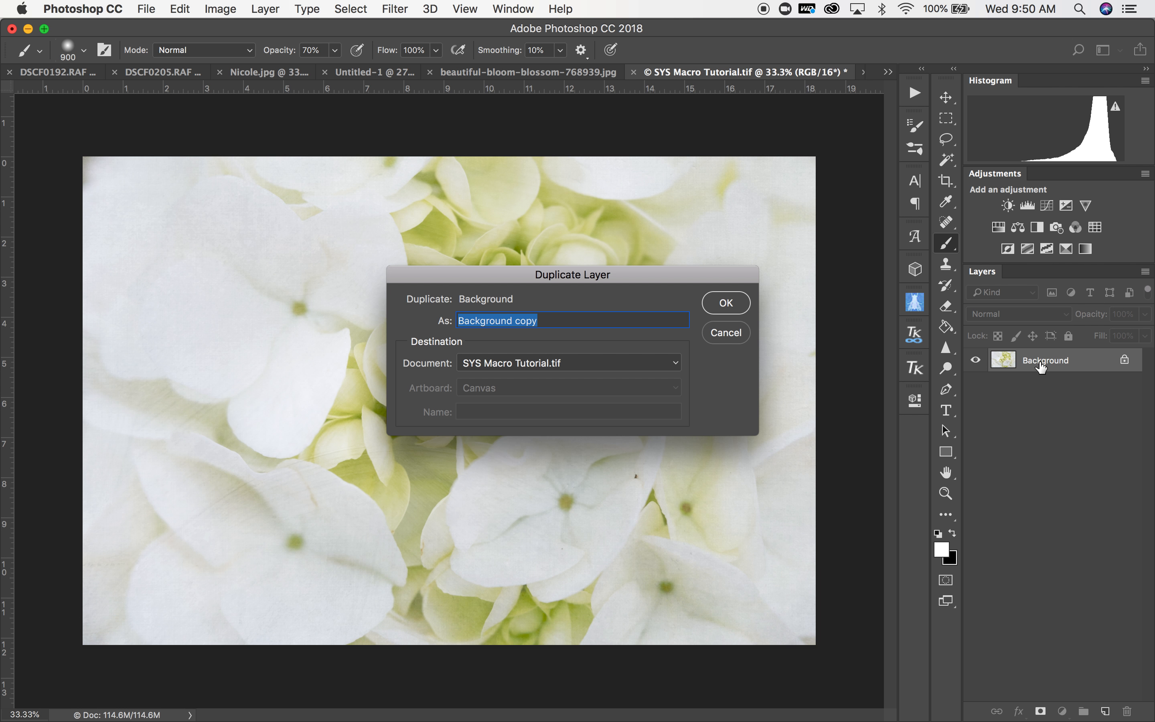
pyautogui.click(728, 308)
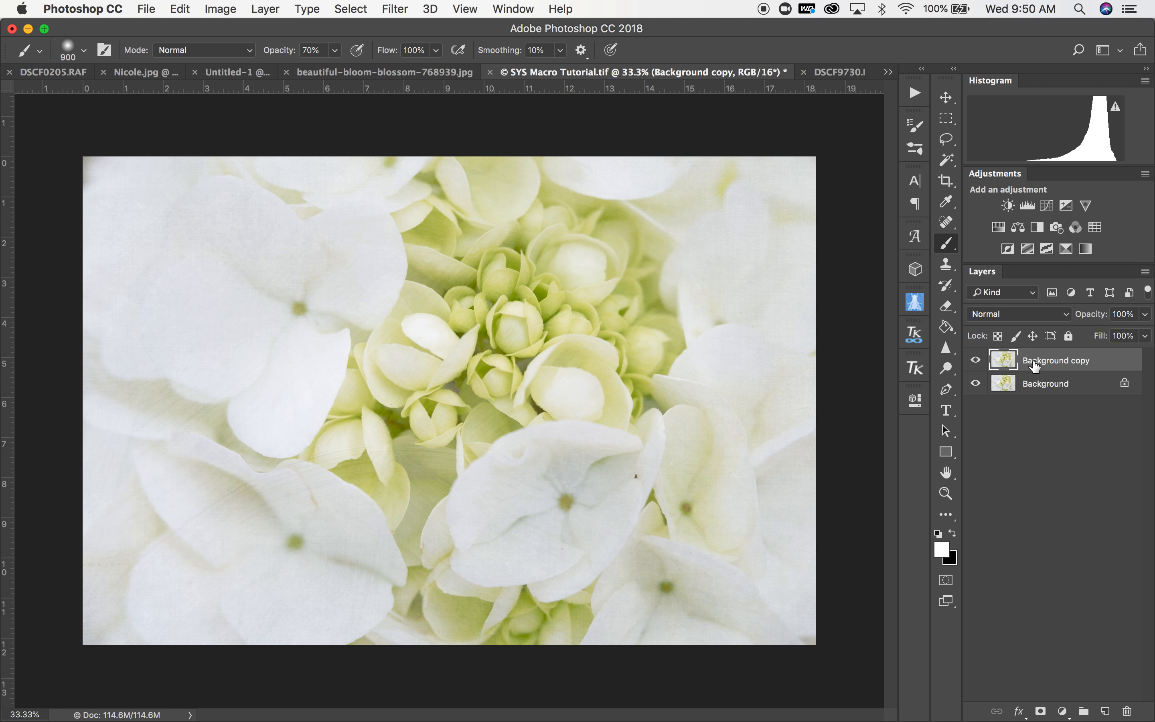
pyautogui.rightClick(1037, 367)
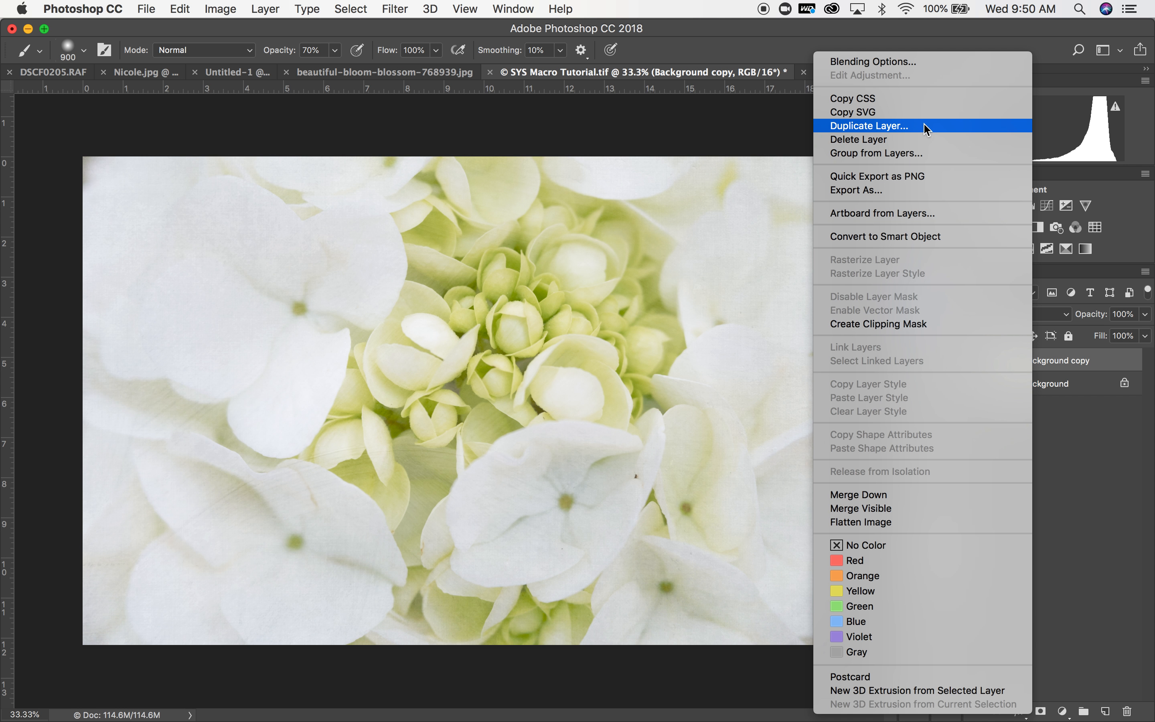
pyautogui.click(1140, 515)
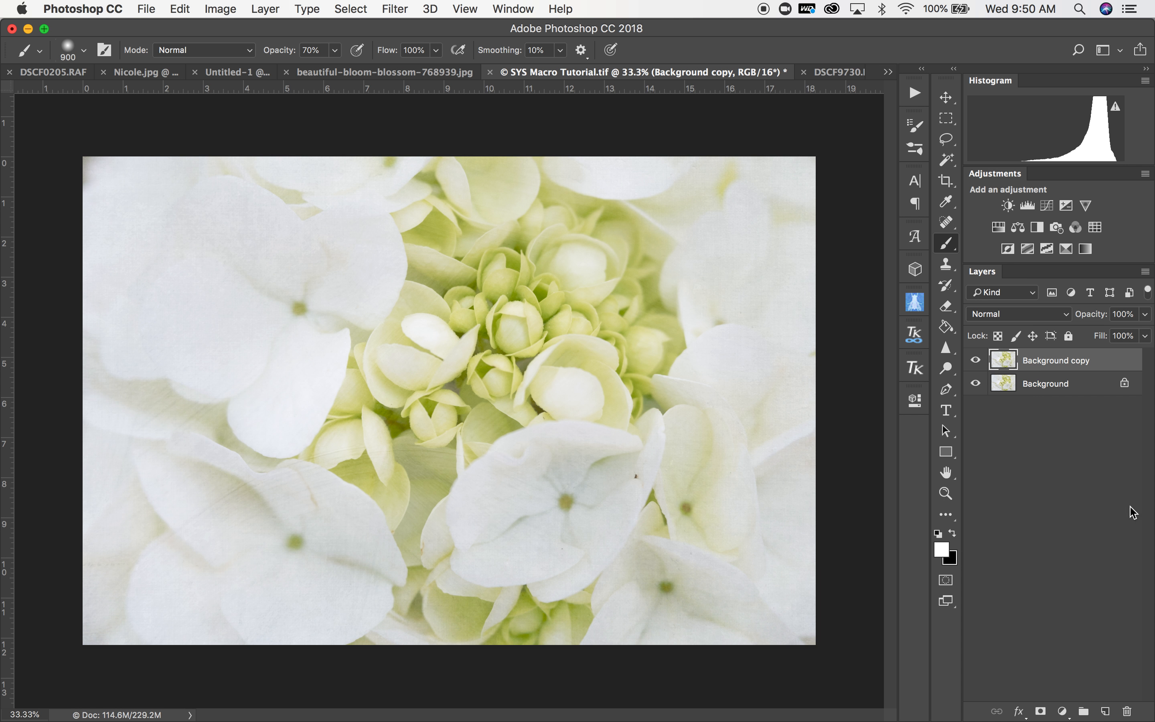
# Open the Background copy layer in the Camera Raw Filter and set Exposure to +0.30 and Clarity to +19.
pyautogui.click(403, 10)
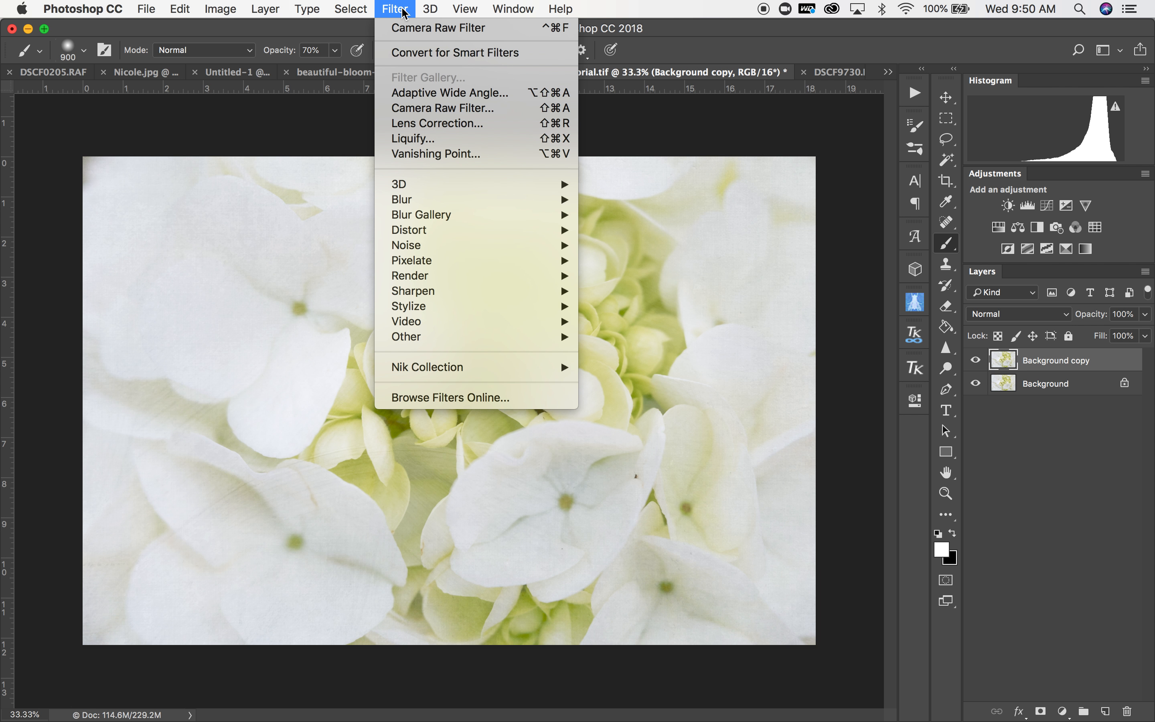
pyautogui.click(417, 110)
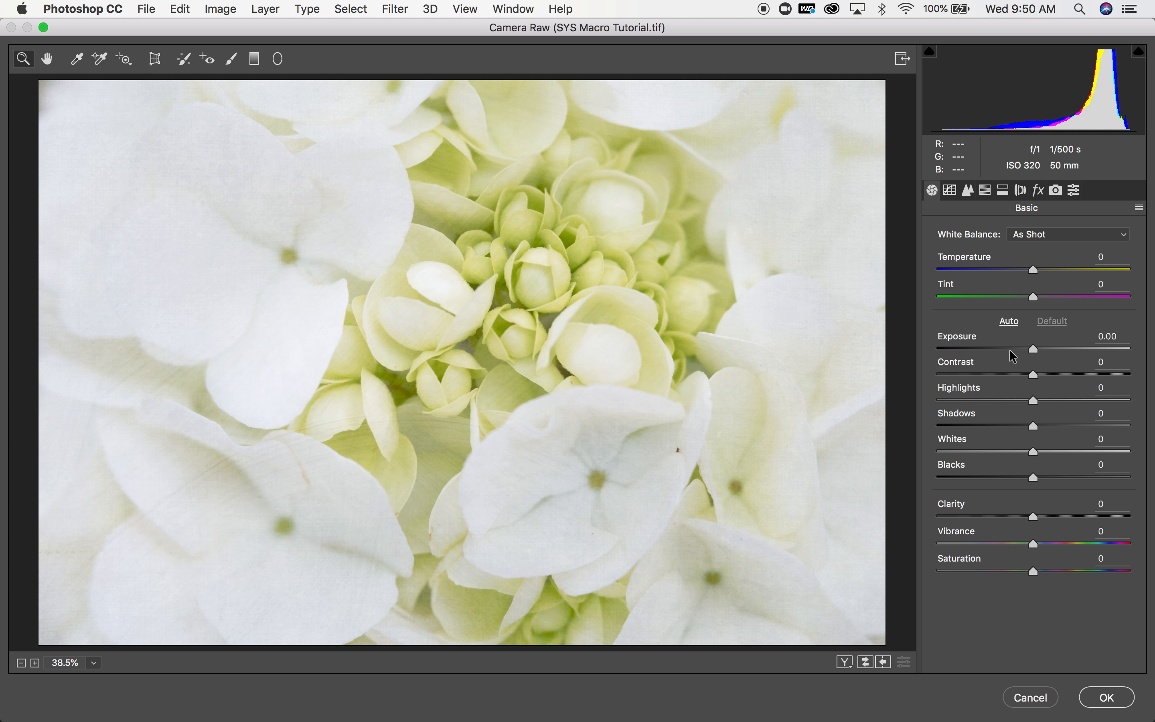
pyautogui.moveTo(1033, 347); pyautogui.dragTo(1039, 348)
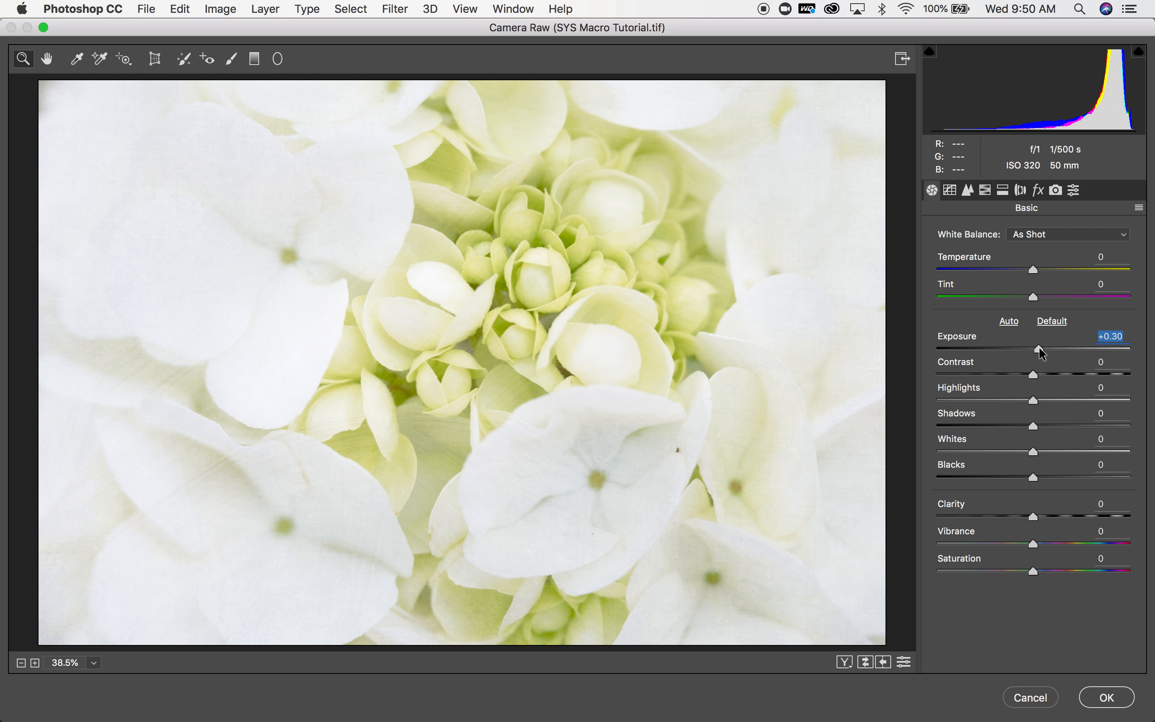
pyautogui.moveTo(1032, 516); pyautogui.dragTo(1052, 516)
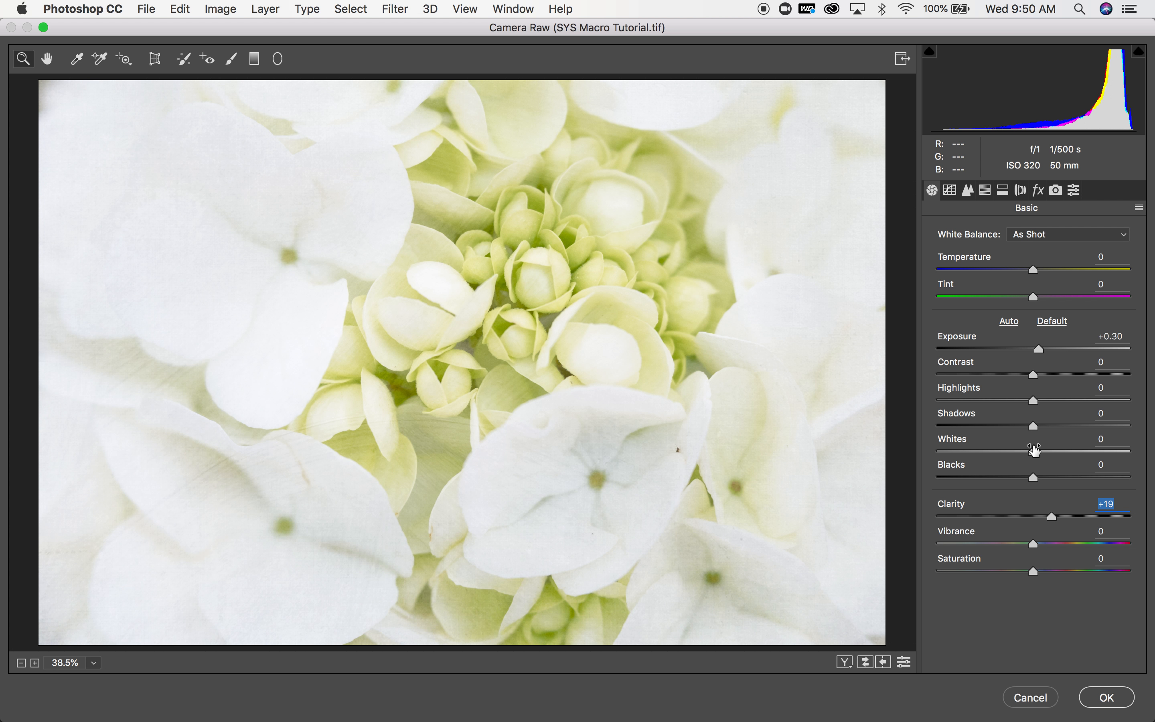
# Set the Dehaze amount to +14 and apply the Camera Raw adjustments to the layer.
pyautogui.click(1038, 191)
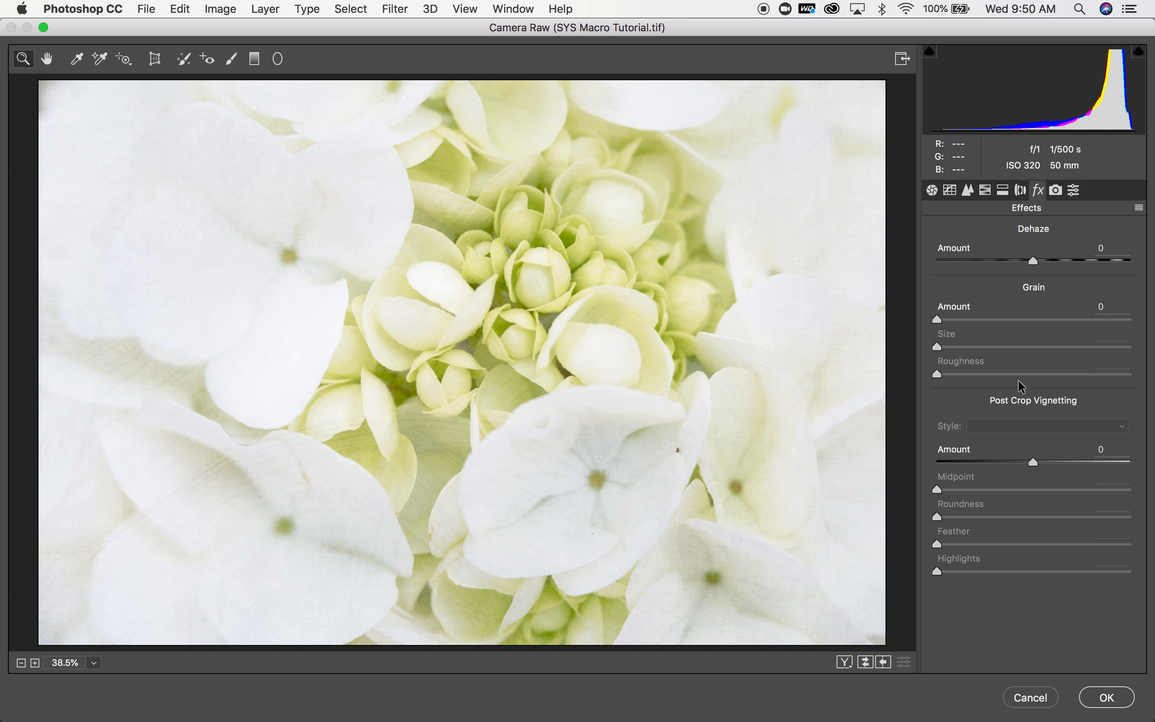
pyautogui.click(1034, 262)
pyautogui.moveTo(1032, 263); pyautogui.dragTo(1044, 261)
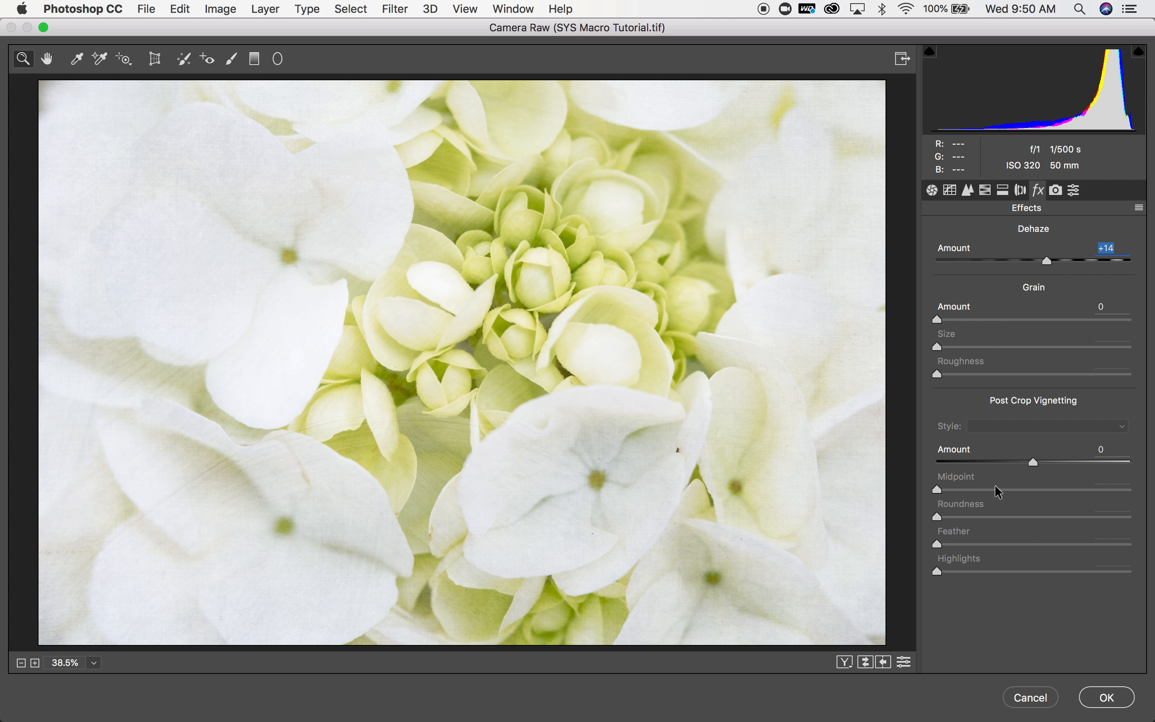
pyautogui.click(1101, 695)
# Compare the image with and without the Background copy layer.
pyautogui.click(976, 362)
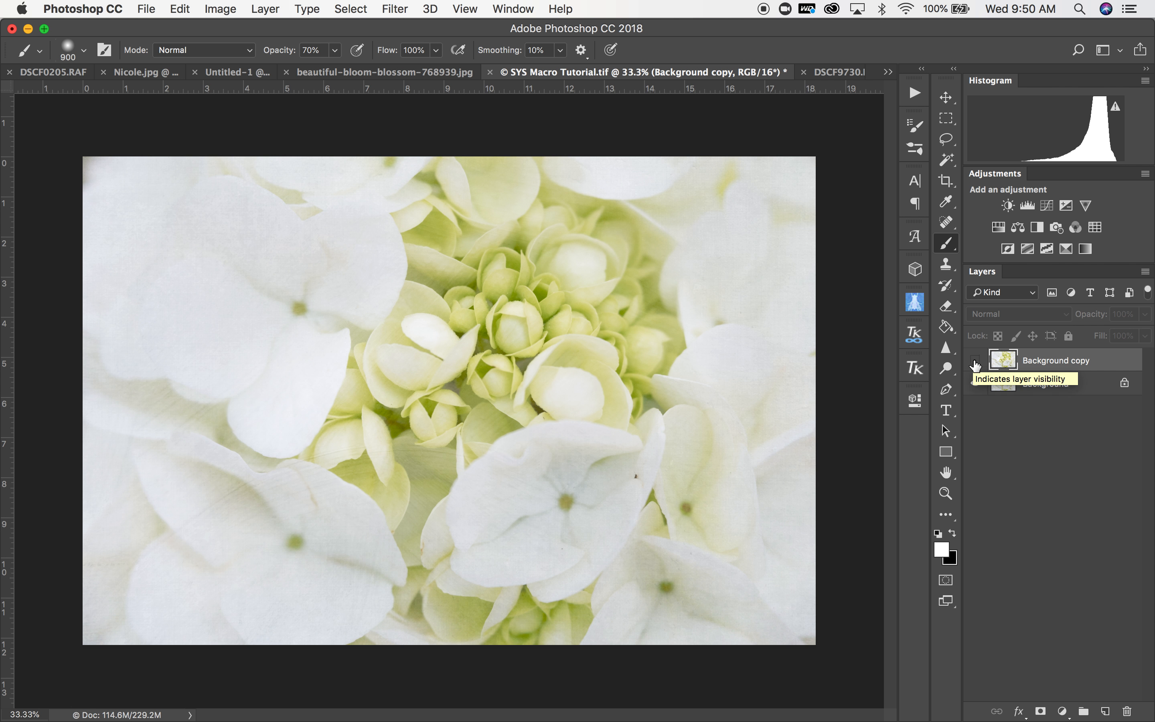
pyautogui.click(976, 362)
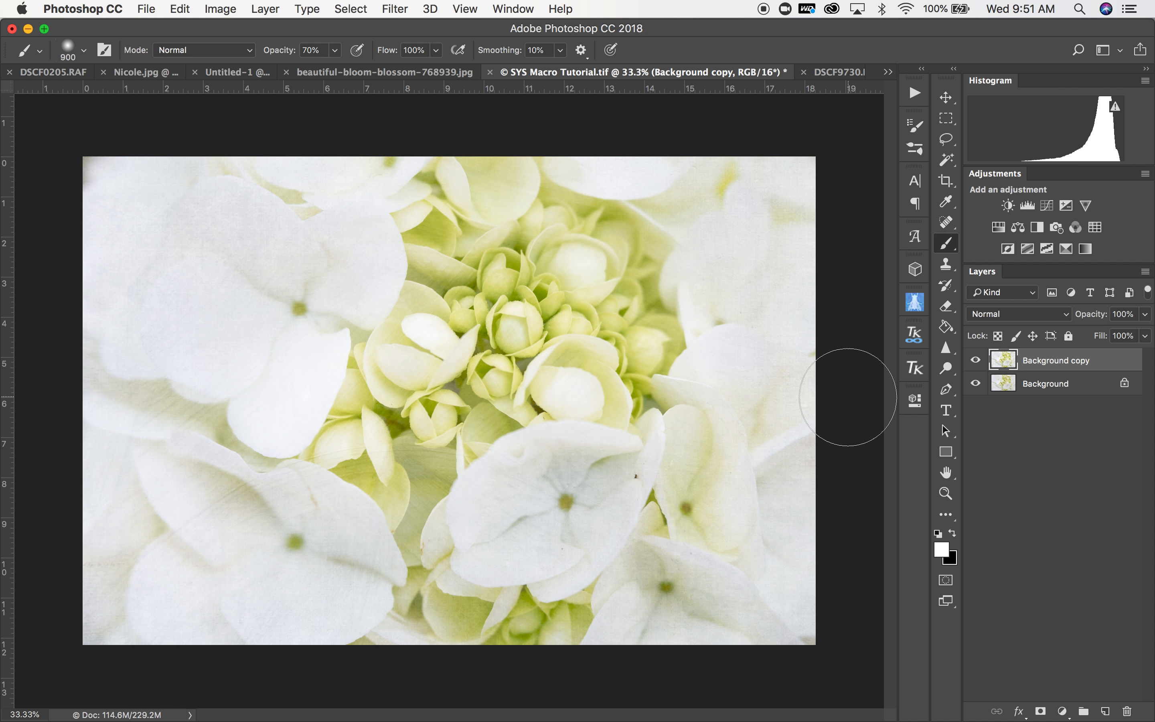
# Browse the Flypaper texture collection with the Soft Light blend mode set and deselect every texture that is still ticked.
pyautogui.click(916, 303)
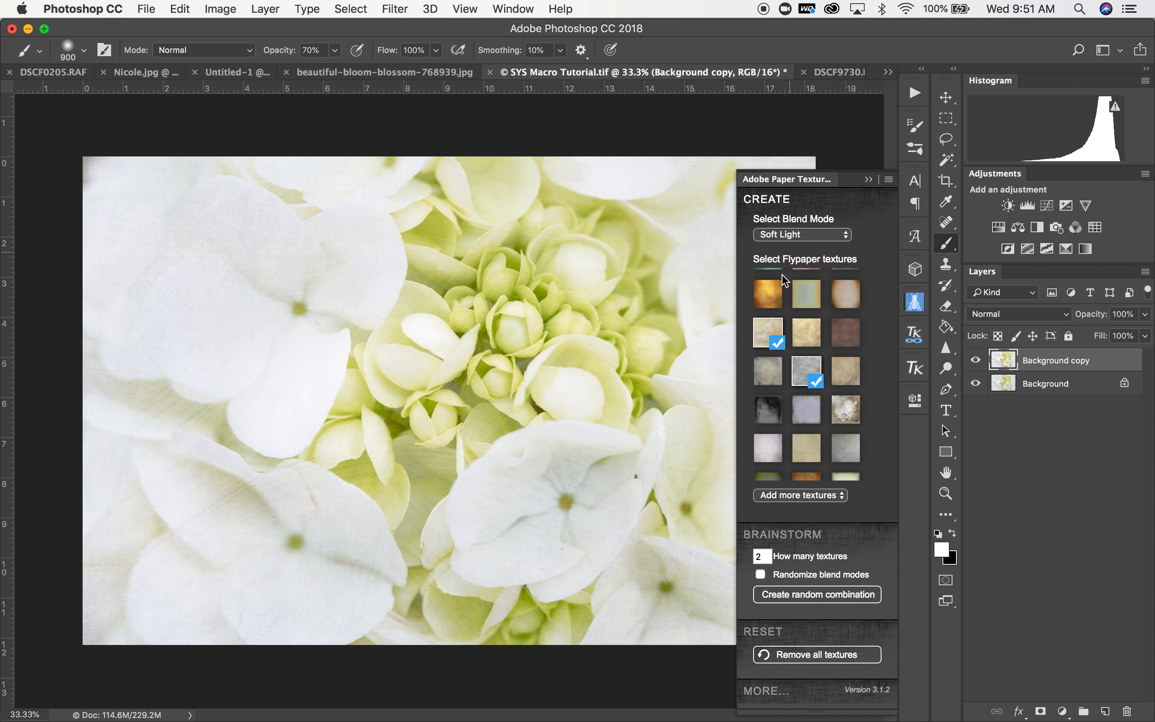
pyautogui.scroll(3, 776, 397)
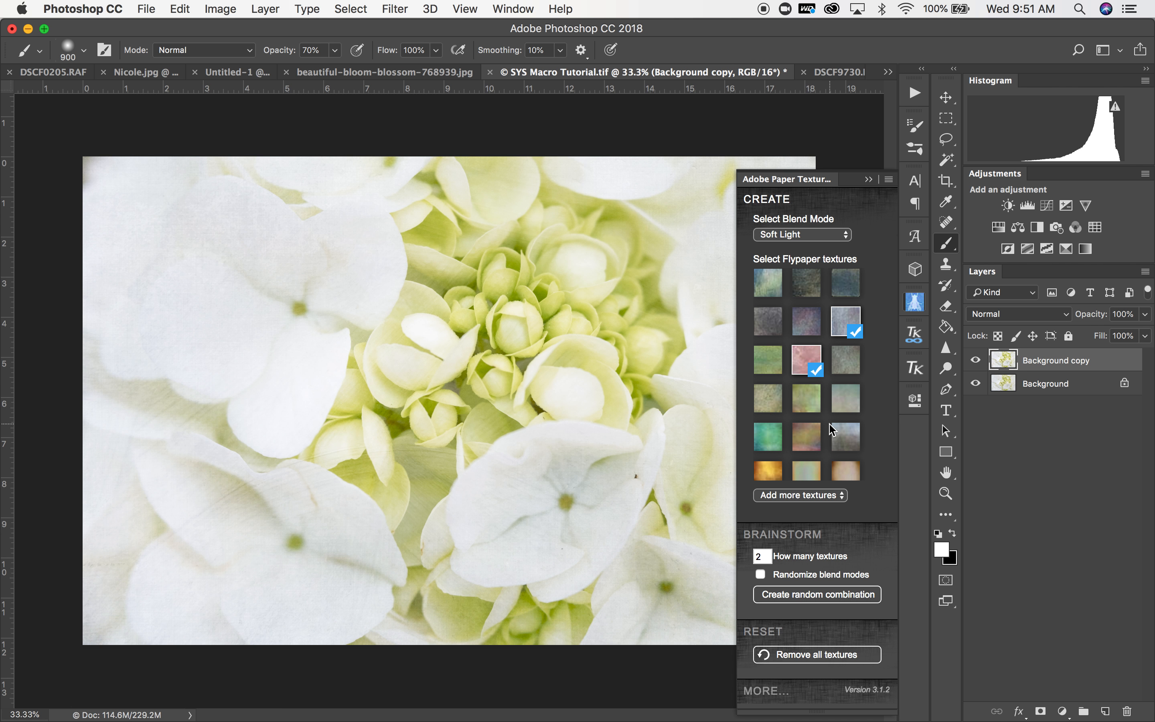
pyautogui.scroll(-10, 813, 396)
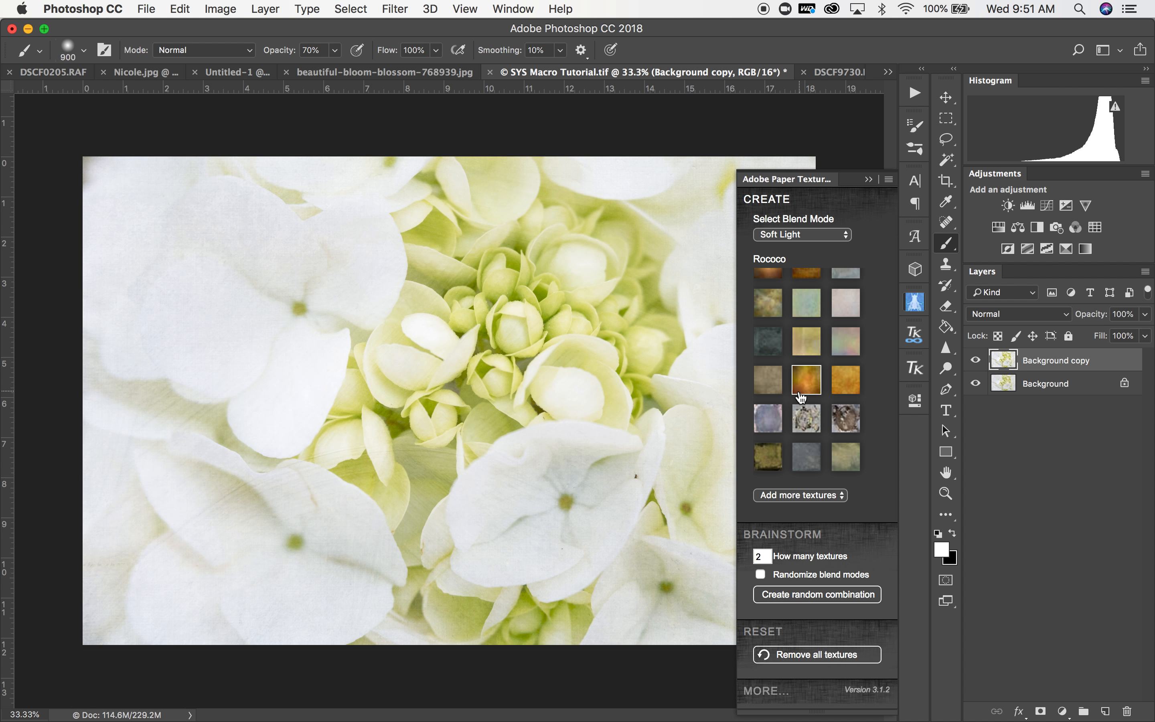
pyautogui.scroll(3, 794, 382)
pyautogui.scroll(5, 807, 421)
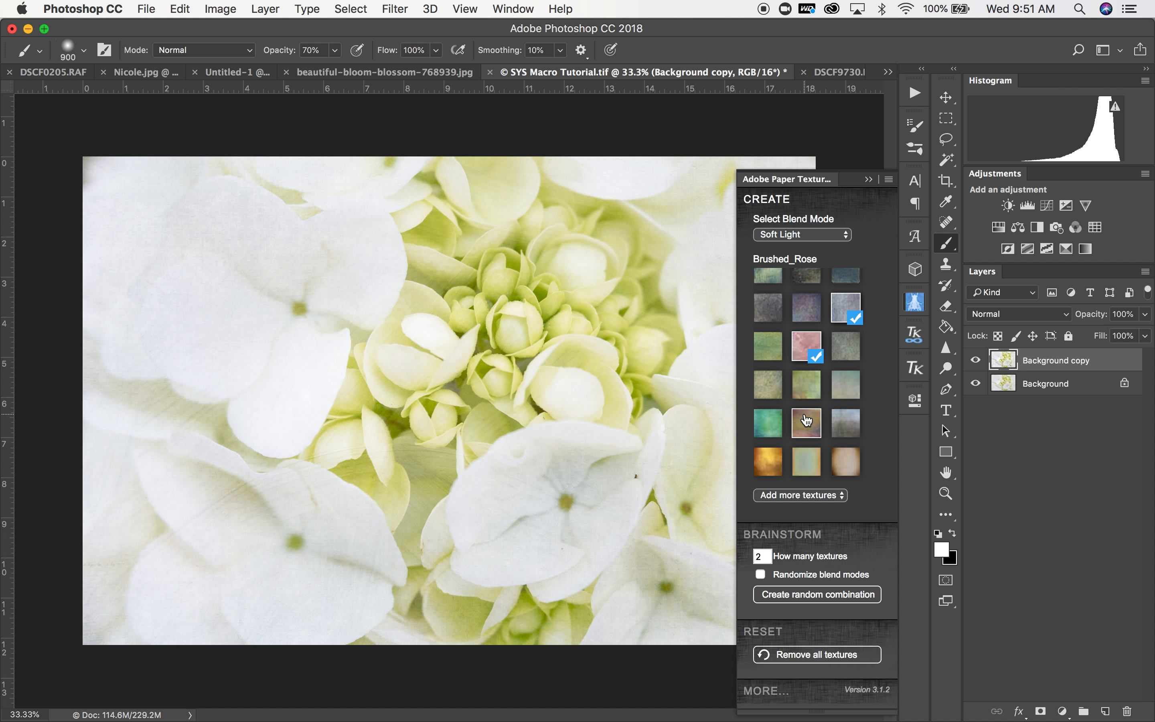
pyautogui.click(806, 359)
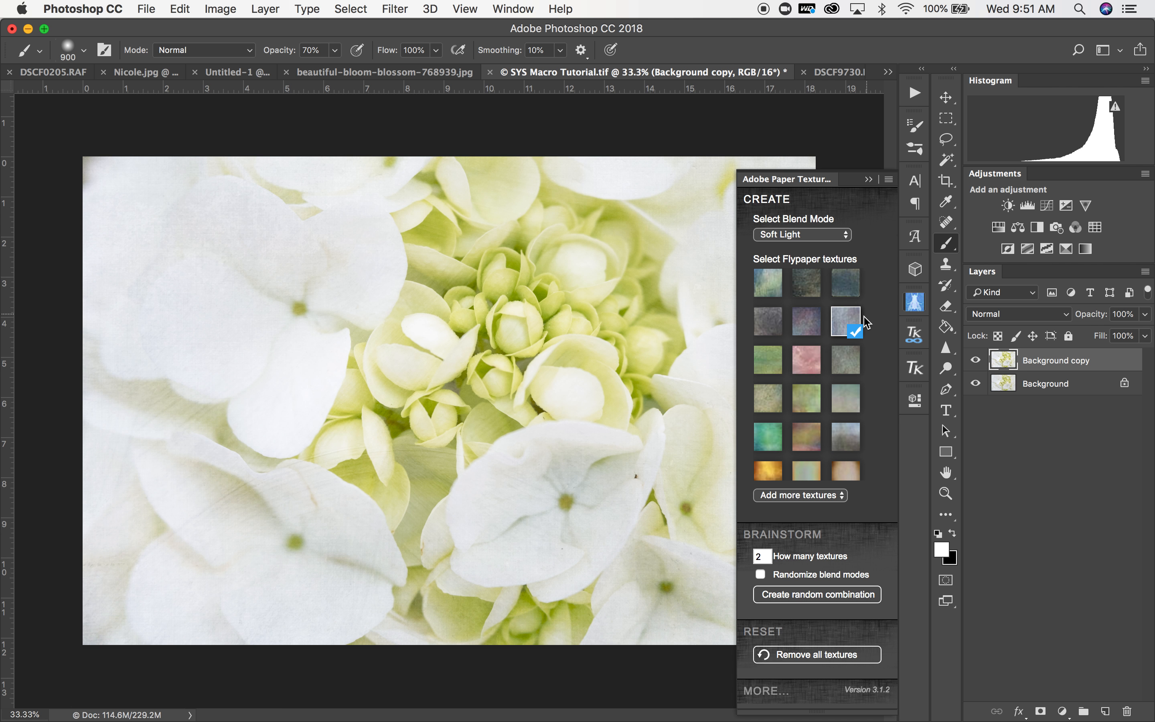
pyautogui.scroll(-3, 831, 420)
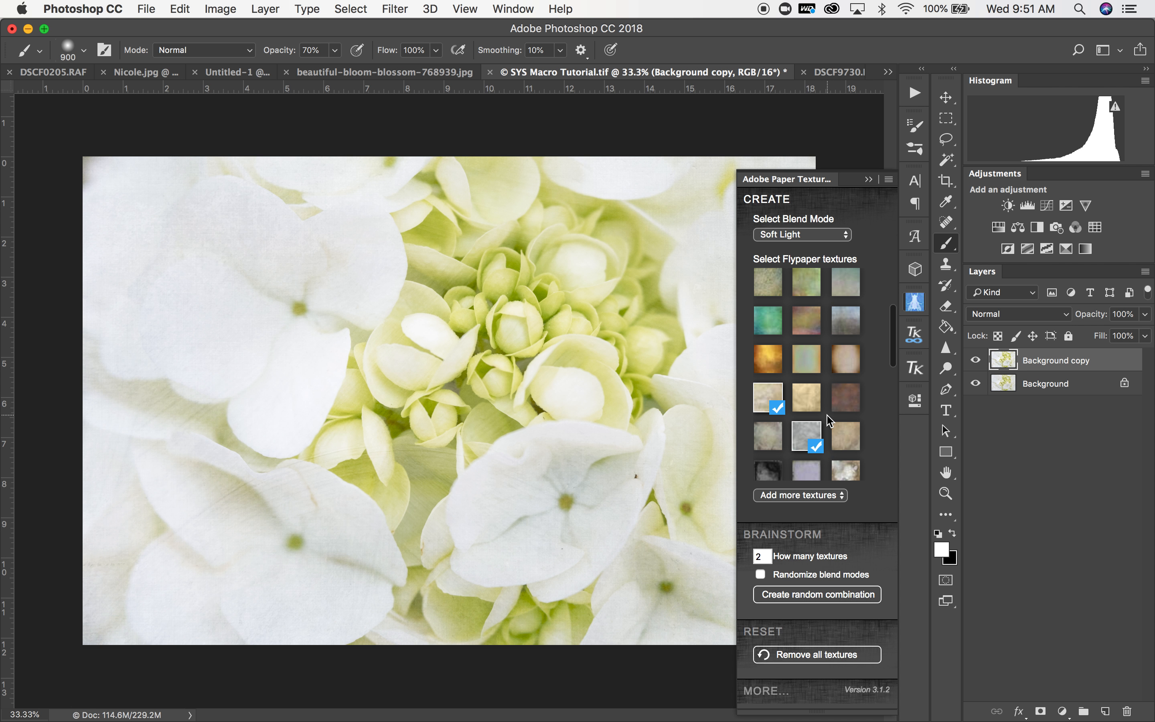
pyautogui.click(773, 401)
pyautogui.click(809, 442)
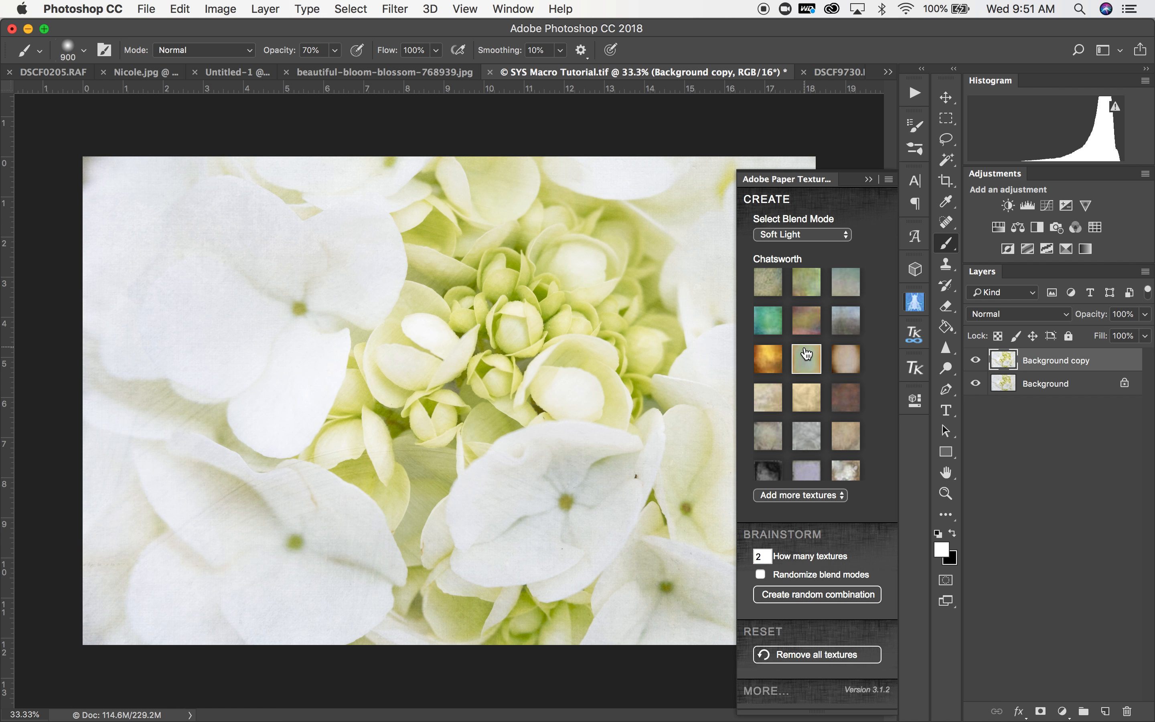
# Add the Apple_Blush Flypaper texture in Soft Light mode above the Background copy layer and inspect its effect on the flower.
pyautogui.scroll(2, 833, 314)
pyautogui.scroll(2, 833, 314)
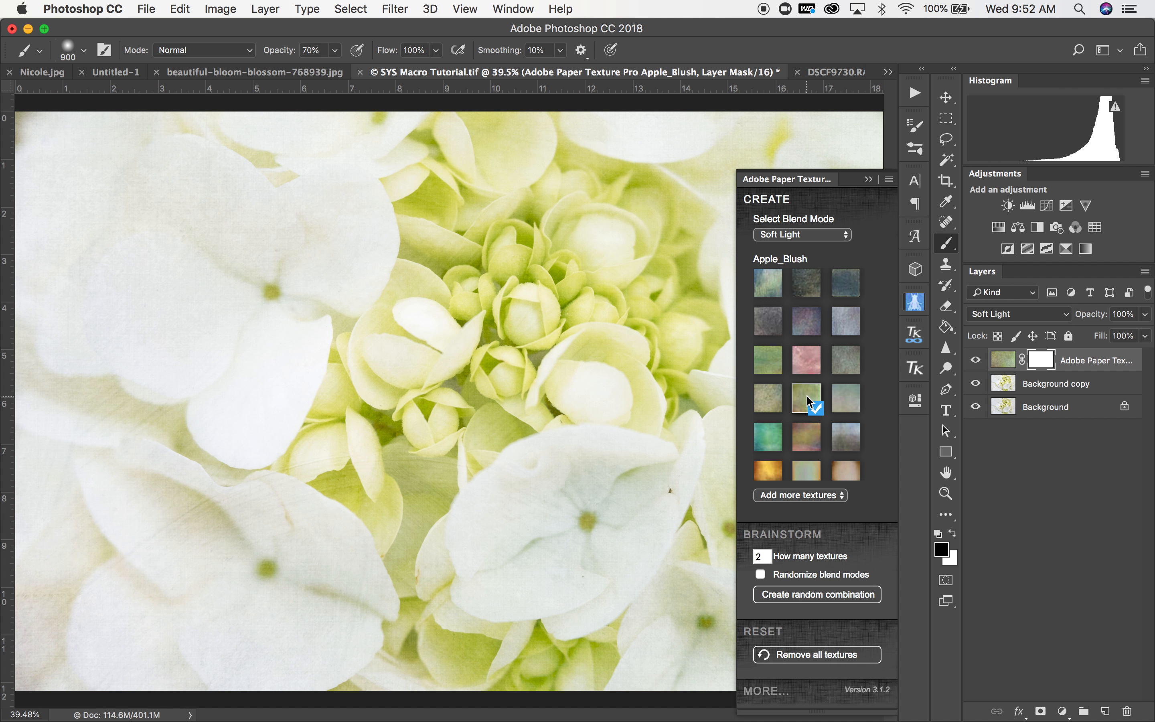
pyautogui.scroll(-5, 524, 366)
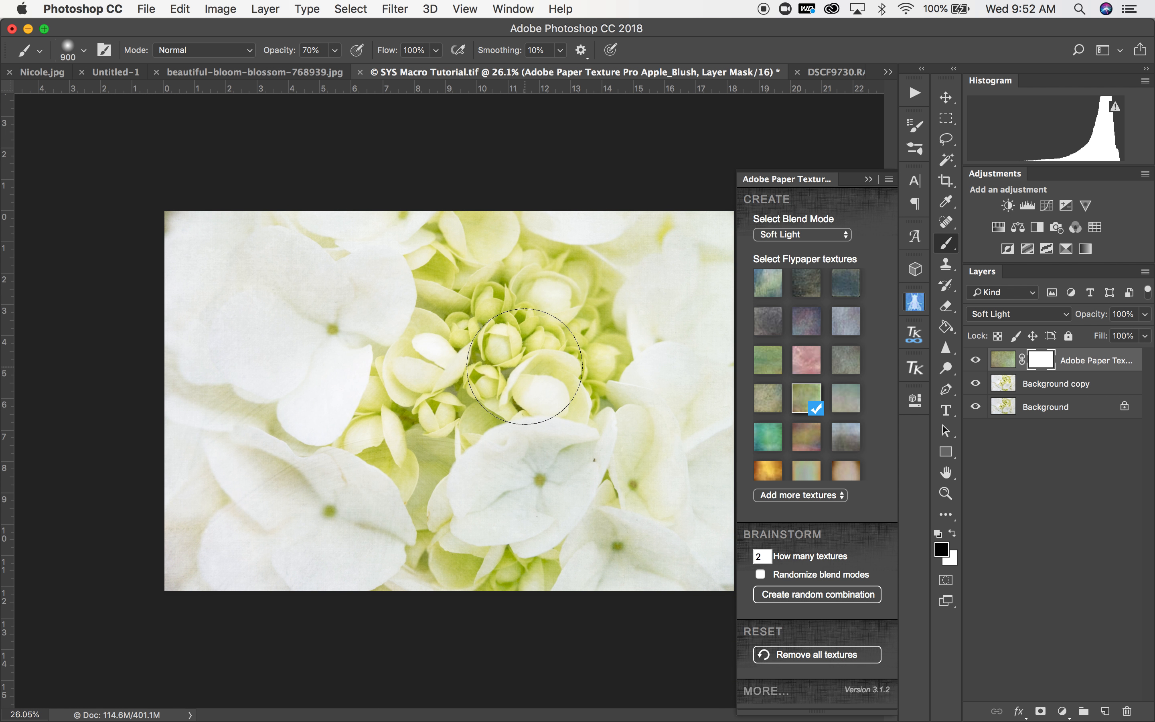
pyautogui.scroll(1, 525, 366)
pyautogui.scroll(3, 525, 367)
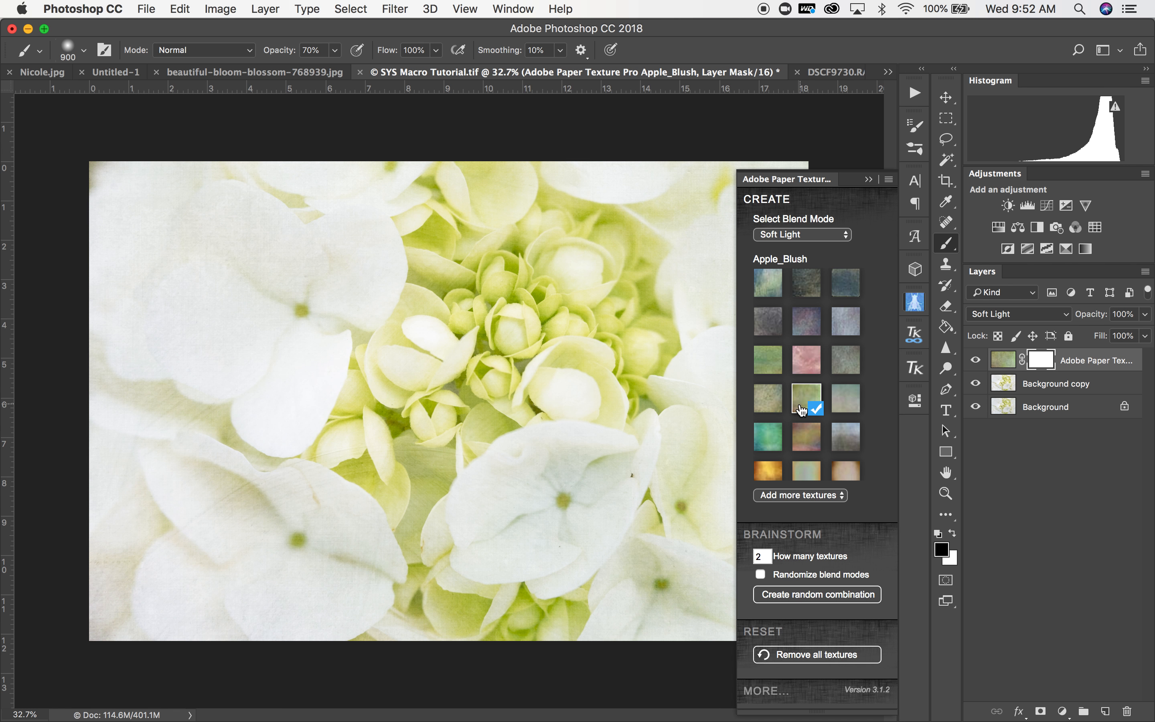
# Put away the Flypaper textures and delete the Apple_Blush texture layer above Background copy.
pyautogui.click(866, 181)
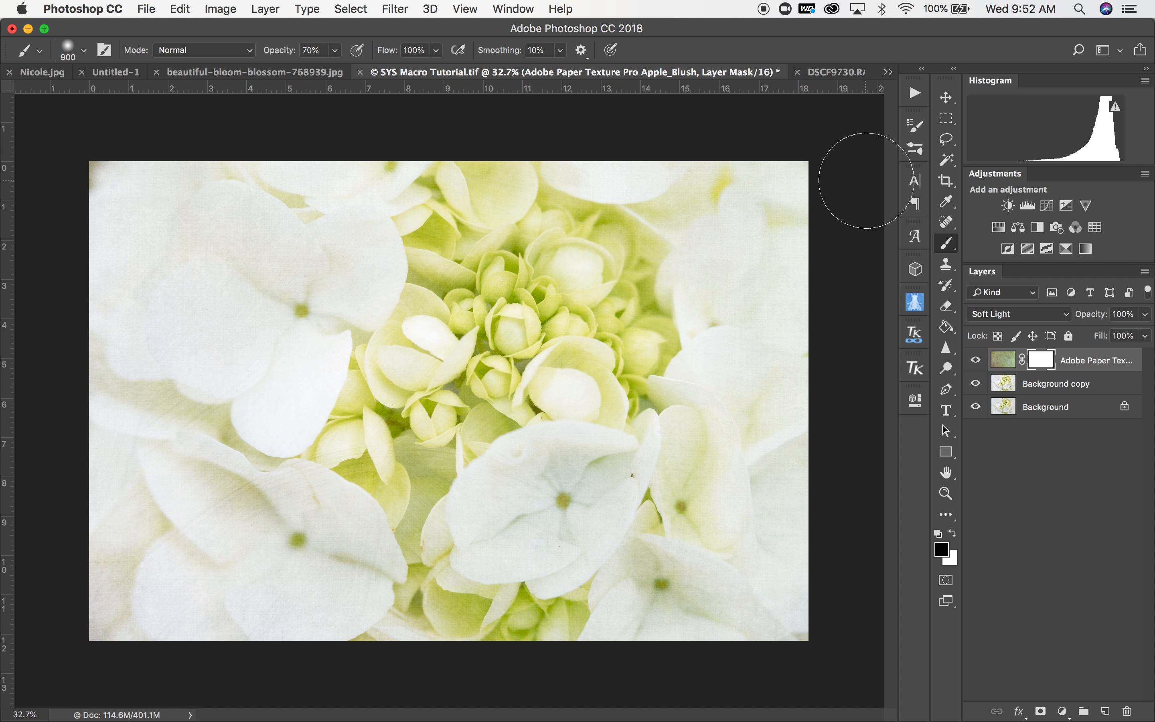
pyautogui.click(918, 304)
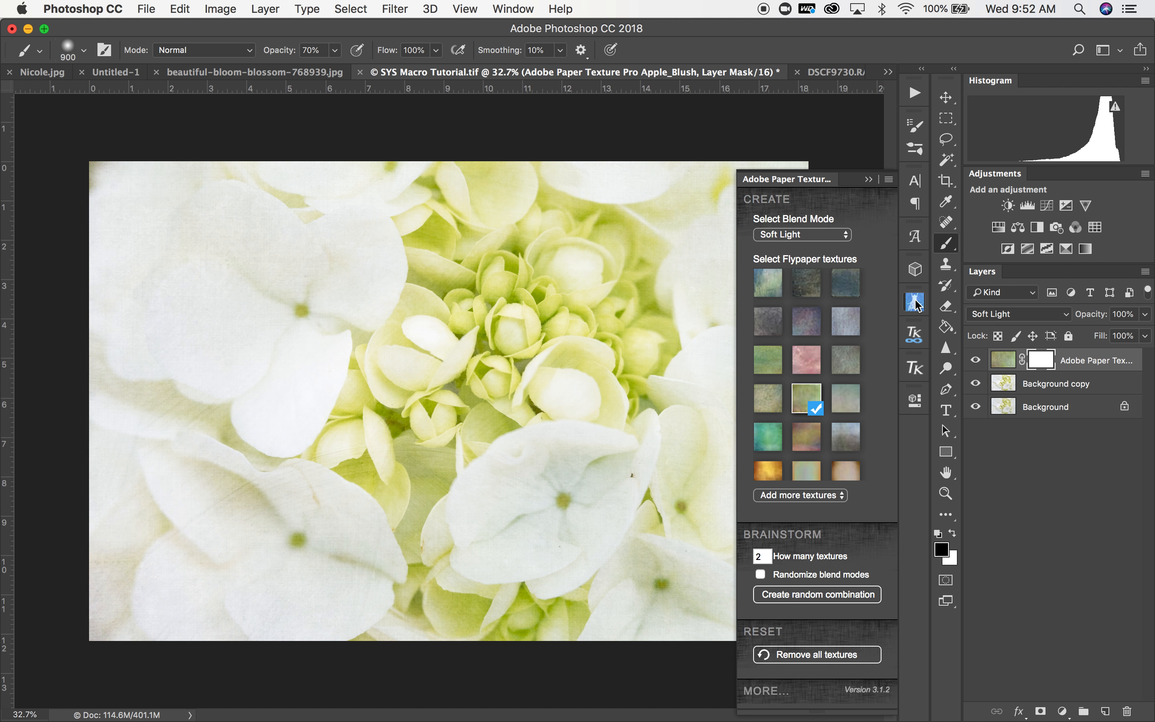
pyautogui.click(868, 180)
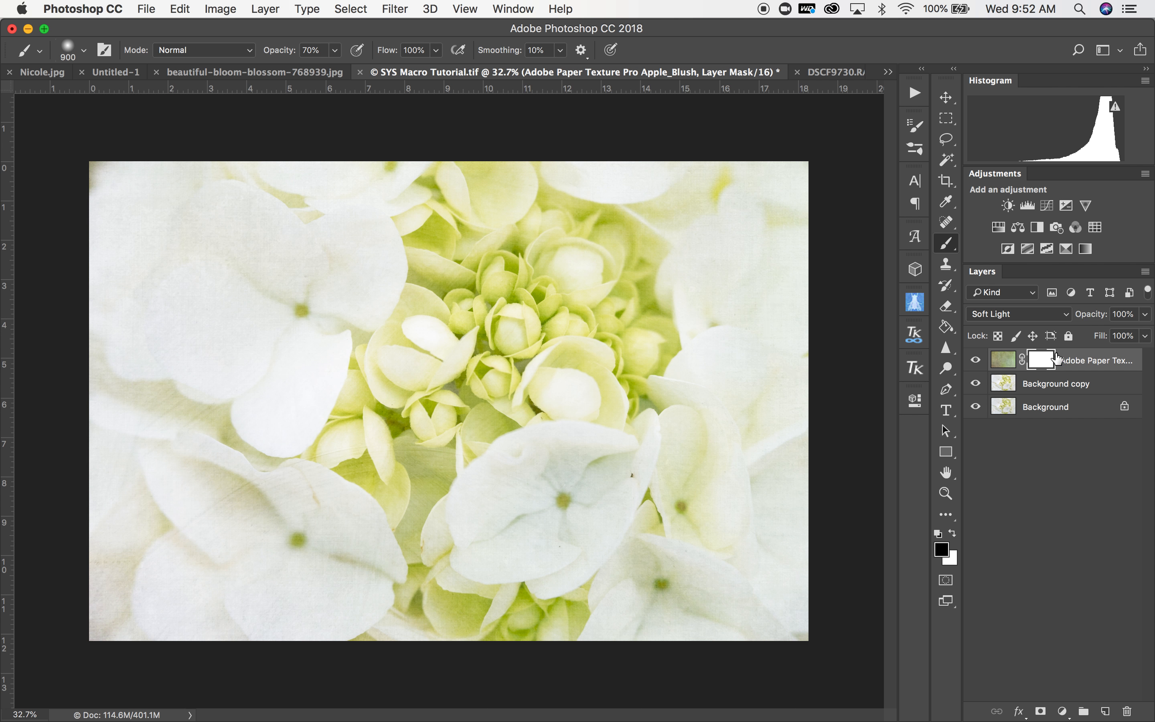
pyautogui.press('Delete')
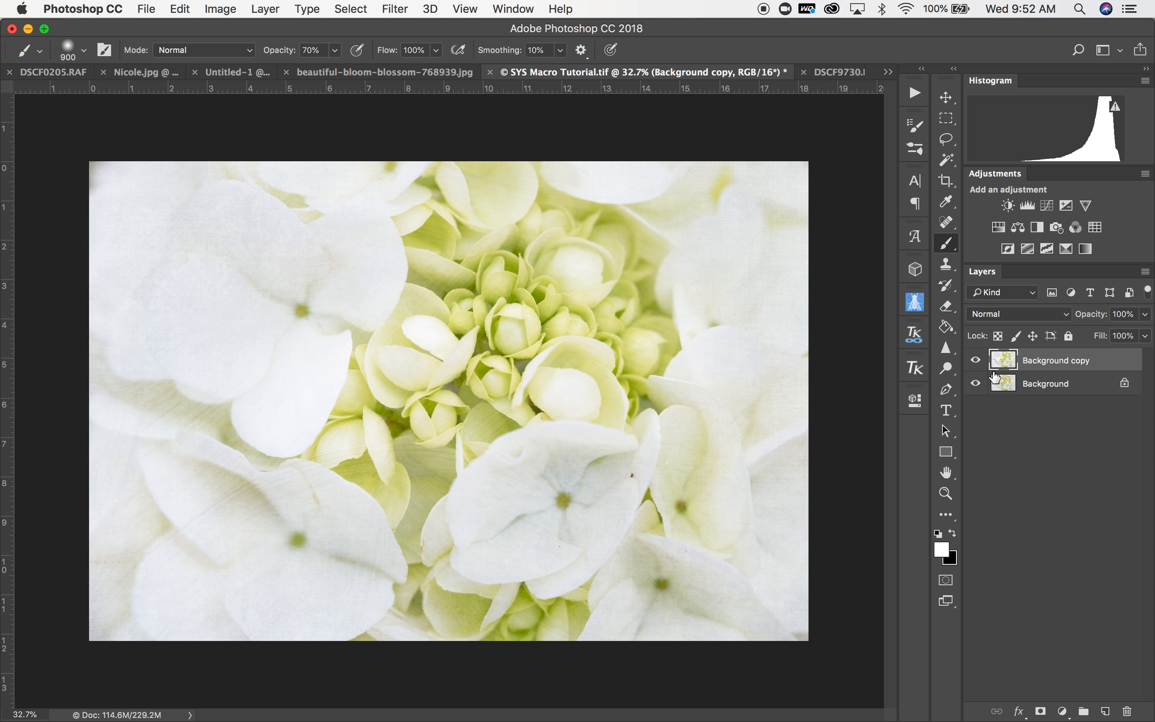
# Apply the Apple_Blush texture again as a masked Soft Light layer above Background copy and put away the Flypaper textures.
pyautogui.click(914, 305)
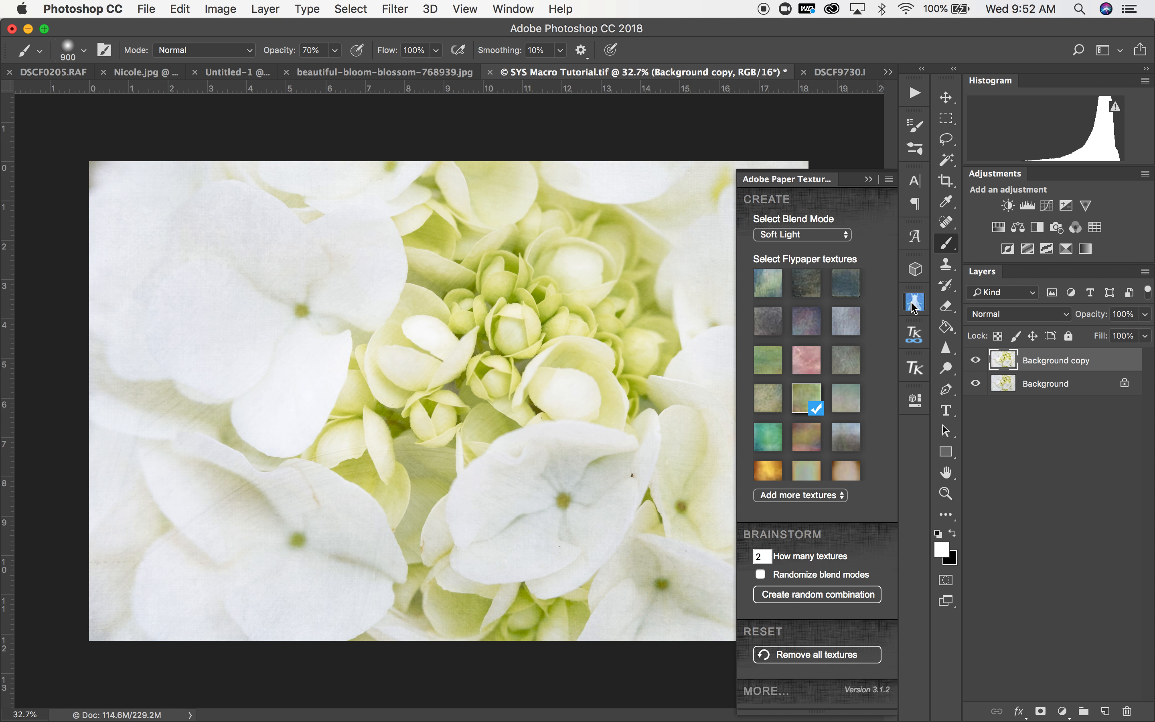
pyautogui.click(805, 390)
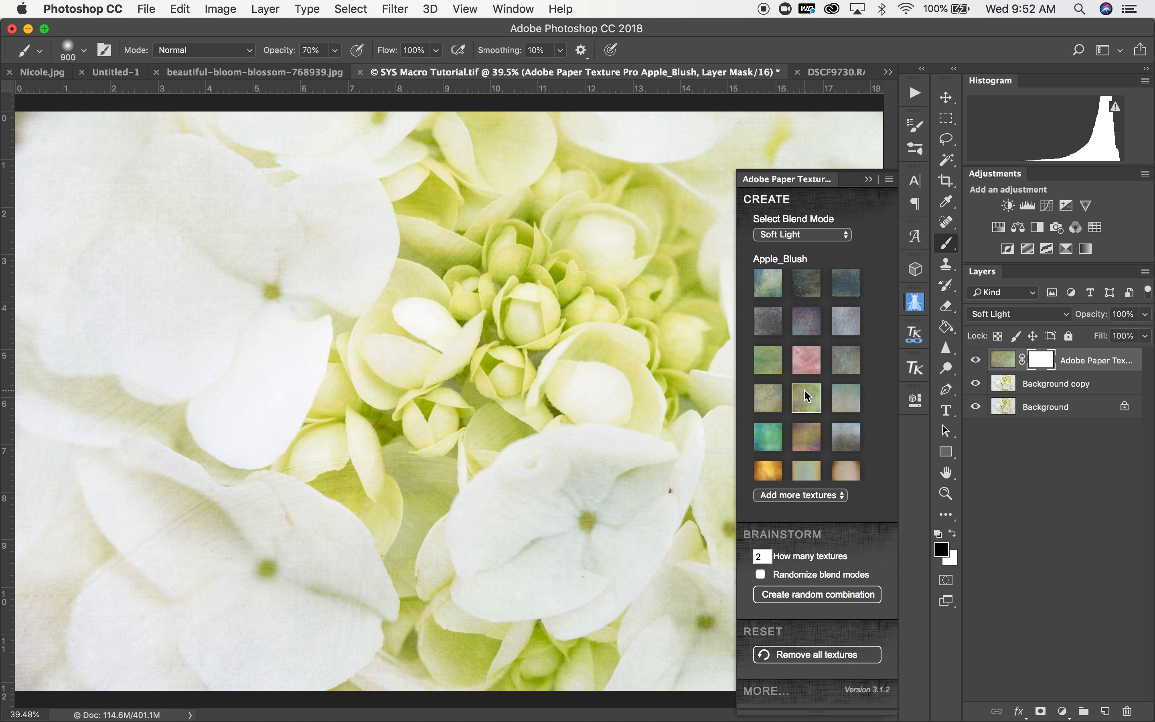
pyautogui.click(868, 179)
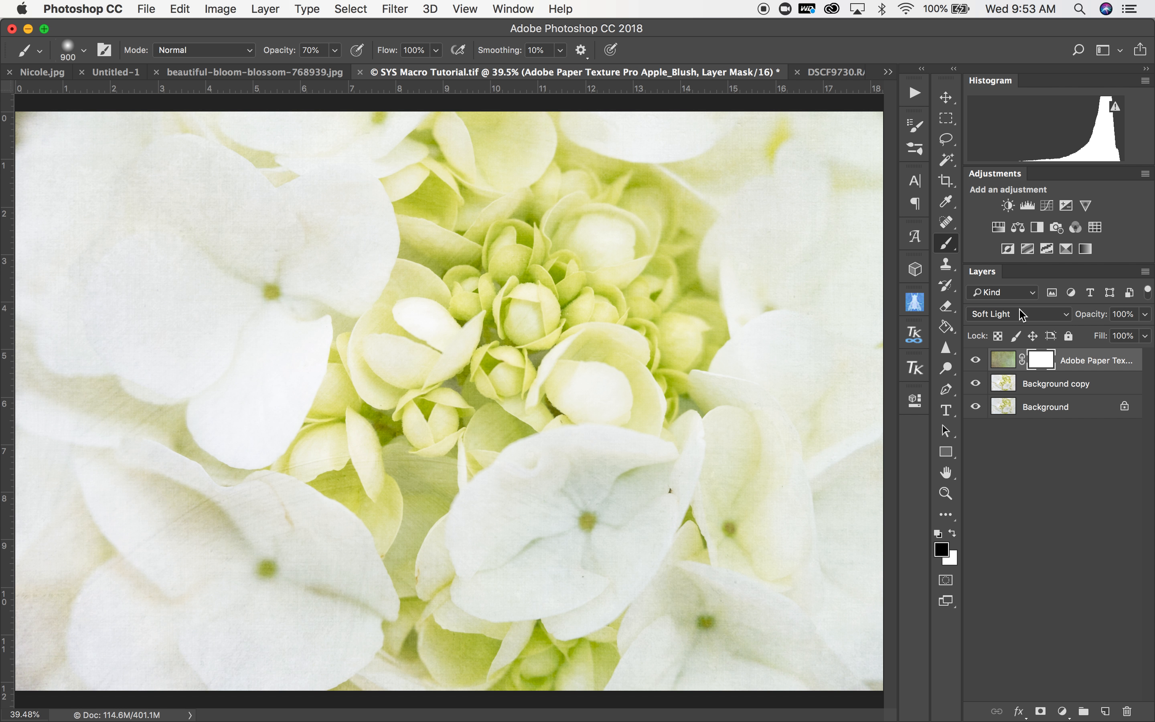
# Try the Overlay blend mode on the Apple_Blush texture layer and inspect the whole image.
pyautogui.click(1003, 323)
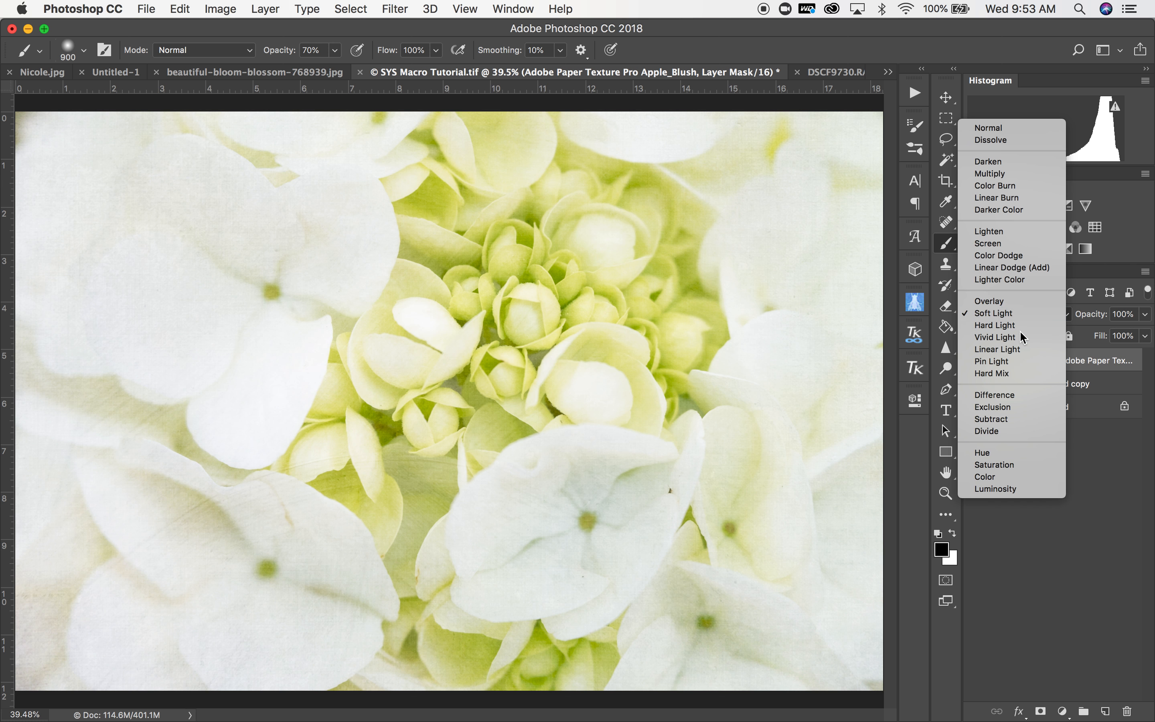
pyautogui.click(1000, 301)
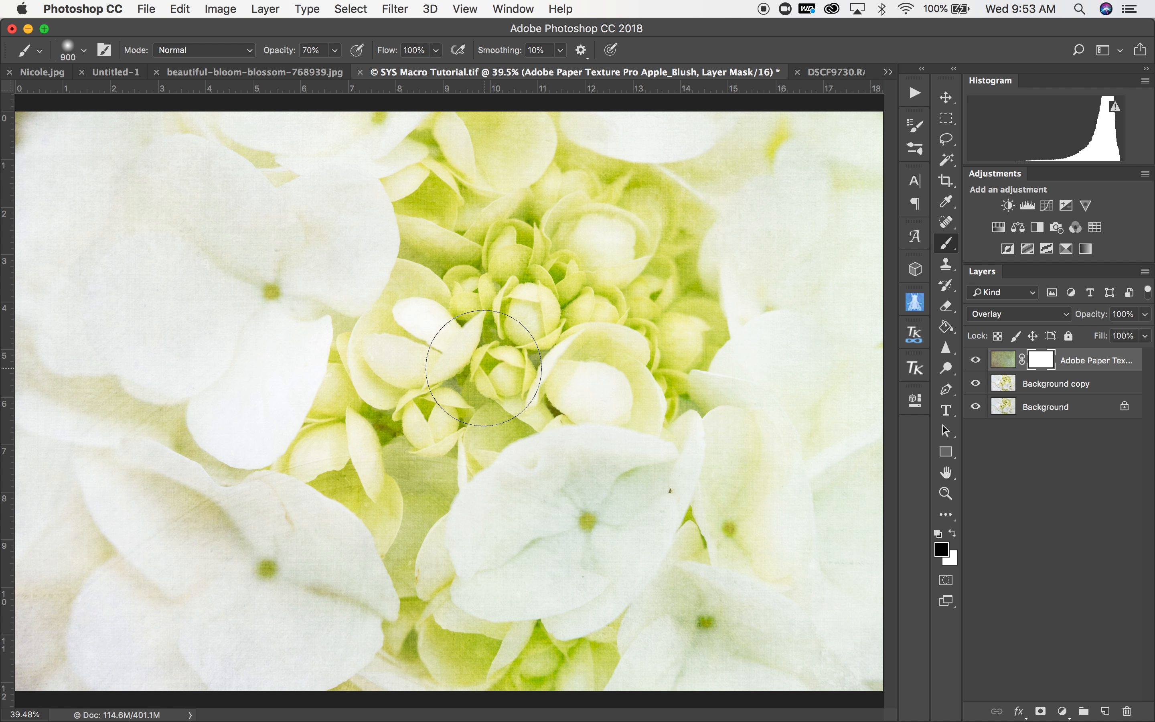
pyautogui.scroll(-2, 490, 397)
pyautogui.scroll(-1, 491, 397)
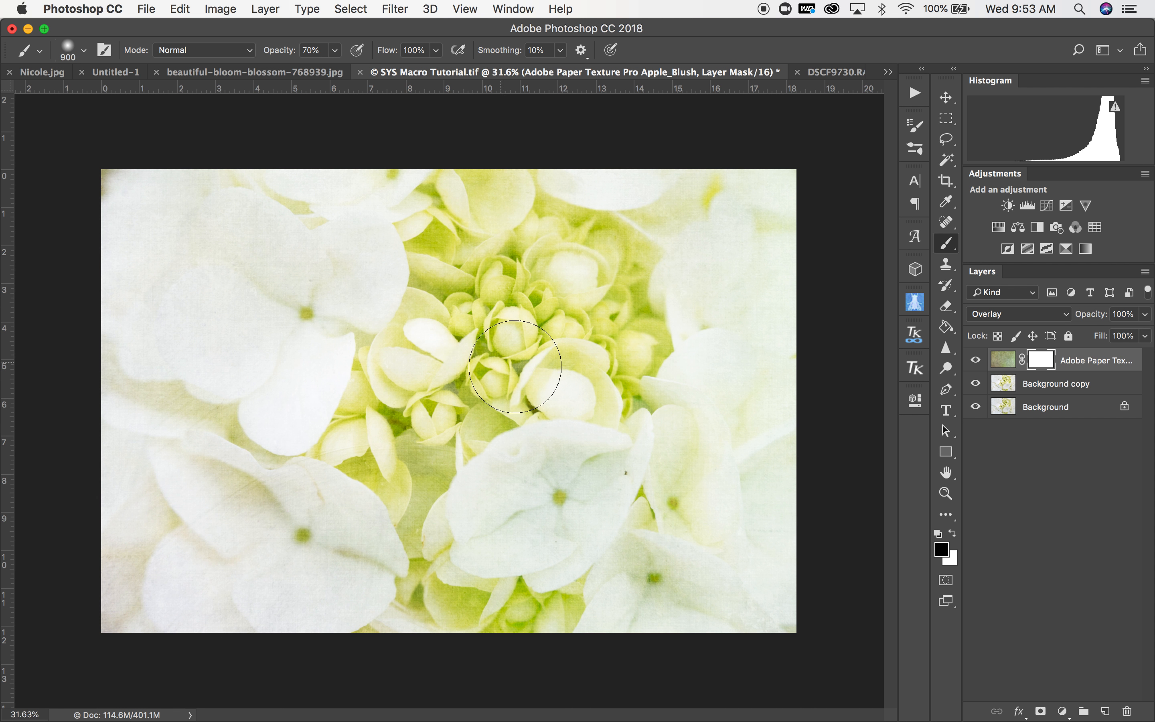
pyautogui.scroll(1, 605, 390)
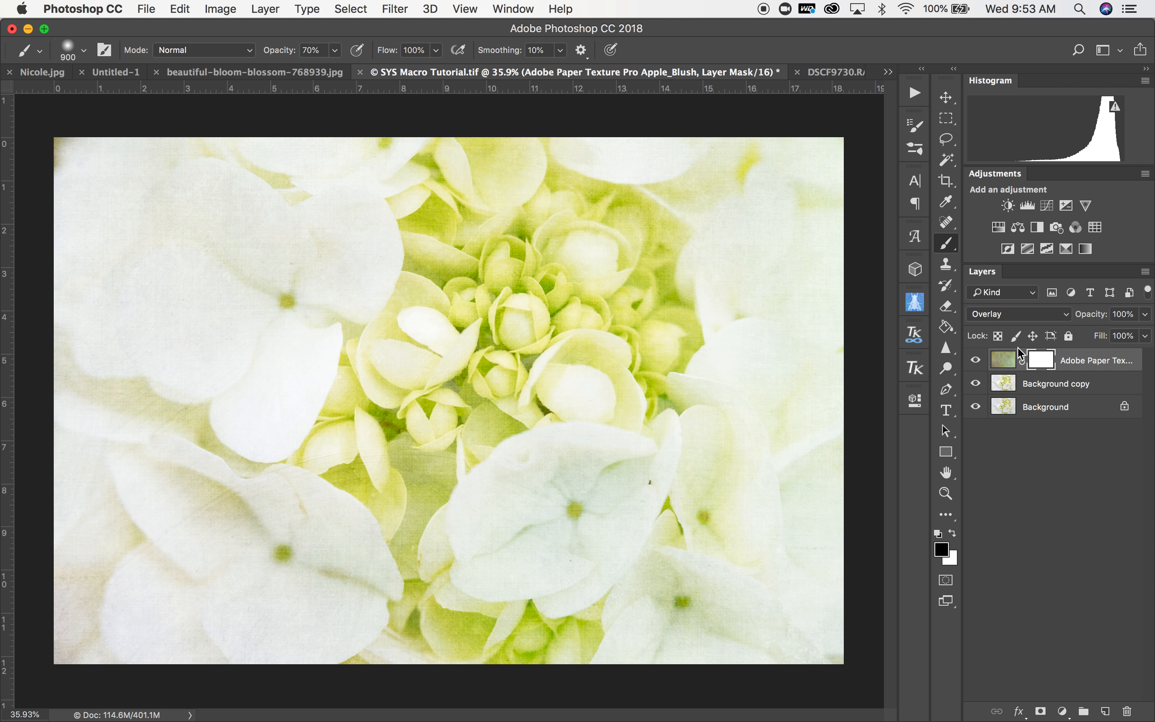
# Set the Apple_Blush layer's blend mode back to Soft Light and compare the image with and without the texture.
pyautogui.click(1007, 314)
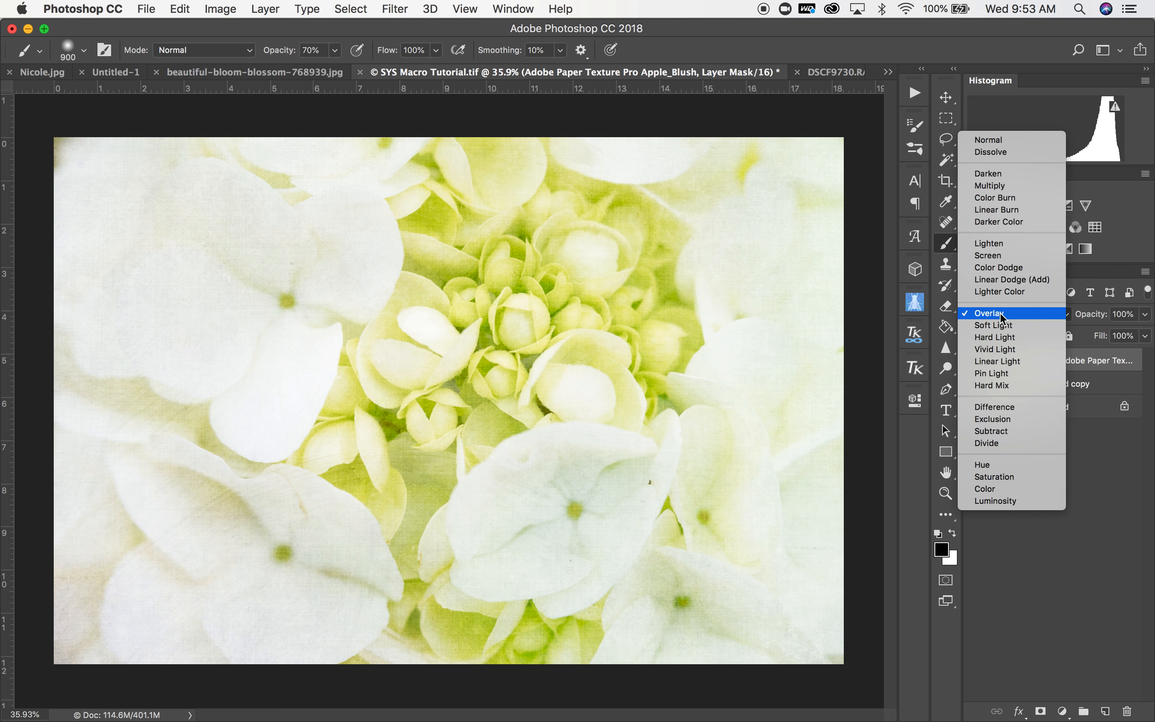
pyautogui.click(997, 328)
pyautogui.click(991, 315)
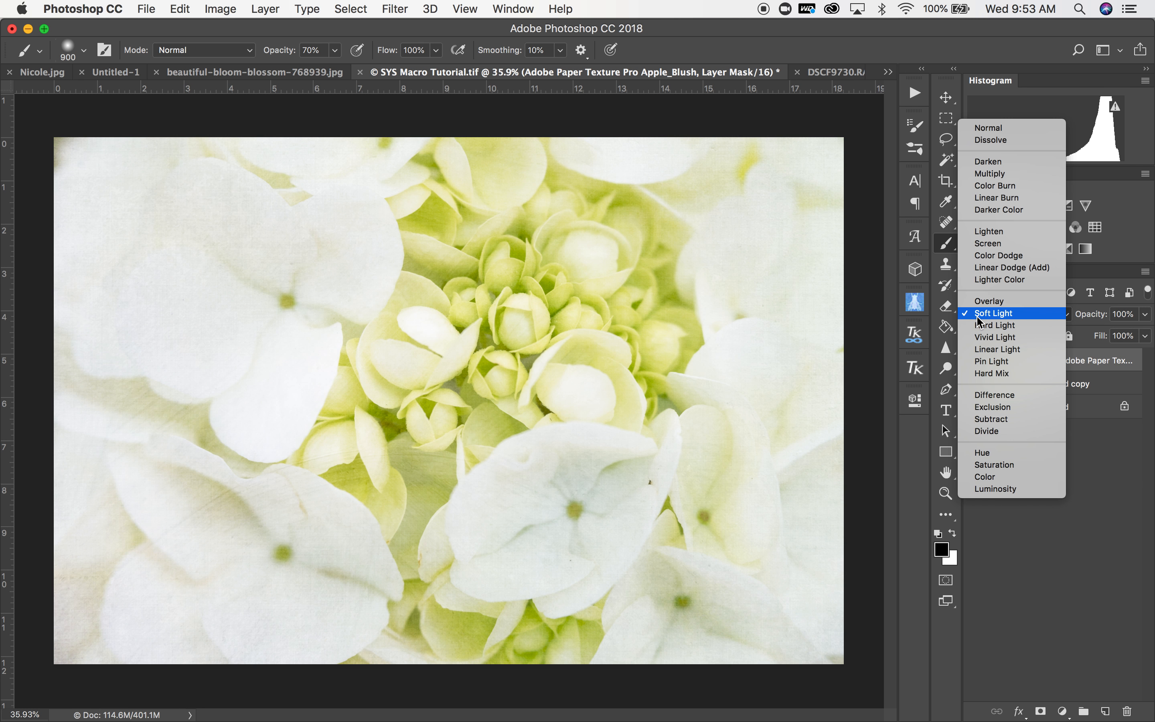
pyautogui.click(982, 316)
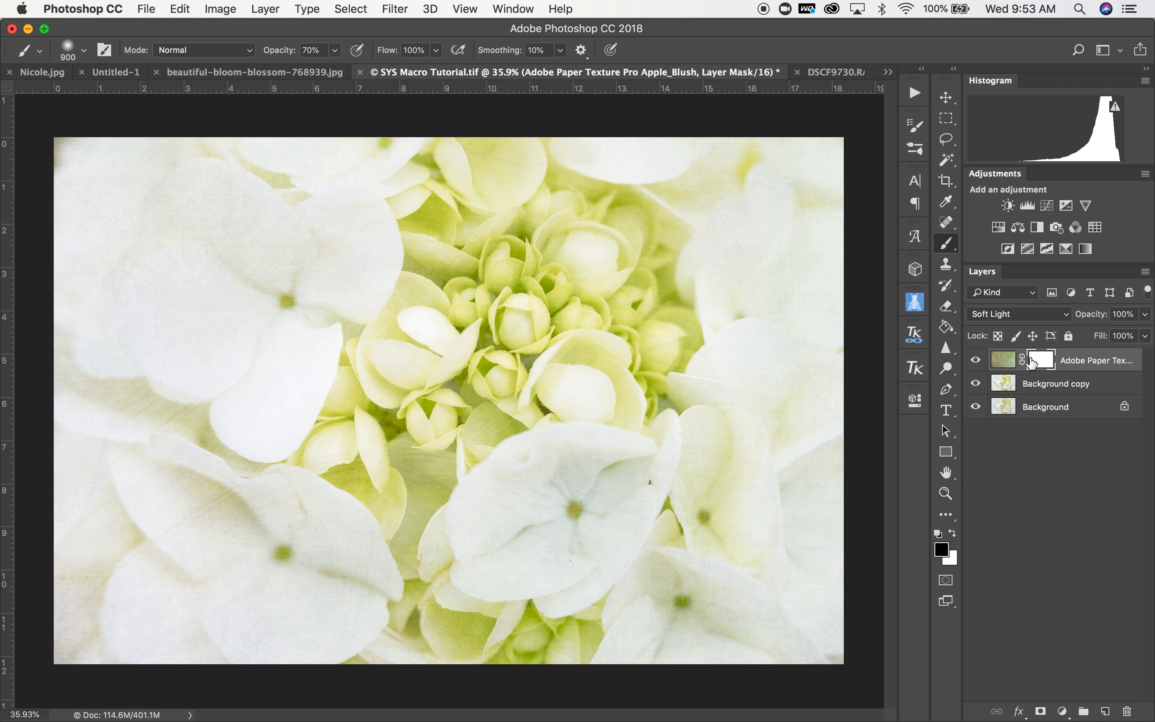
pyautogui.click(978, 362)
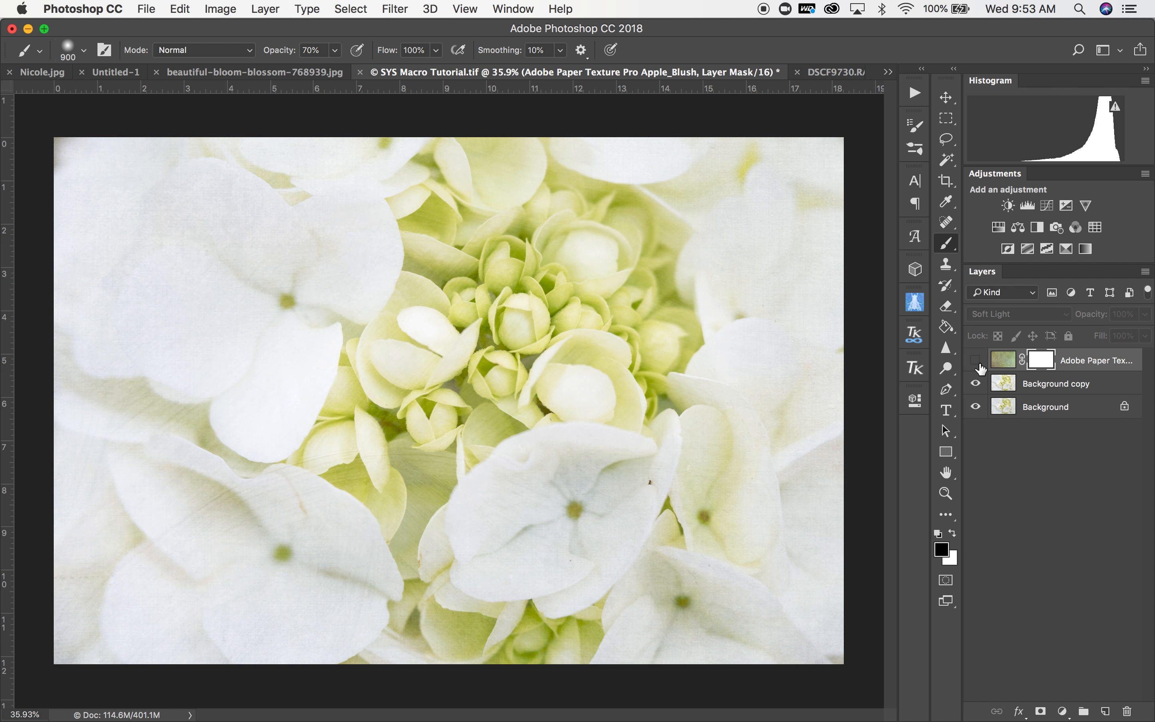
pyautogui.click(979, 365)
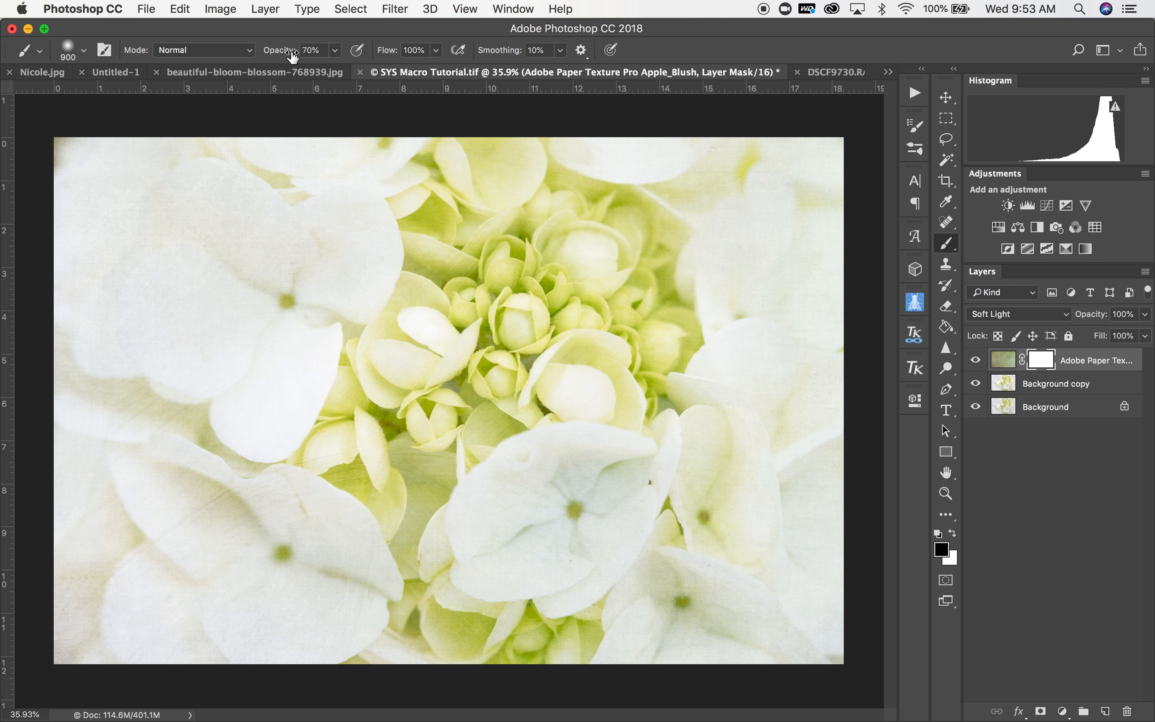
# Paint black on the Apple_Blush layer mask over the central green buds with a 1000 px brush at 28% opacity.
pyautogui.click(336, 50)
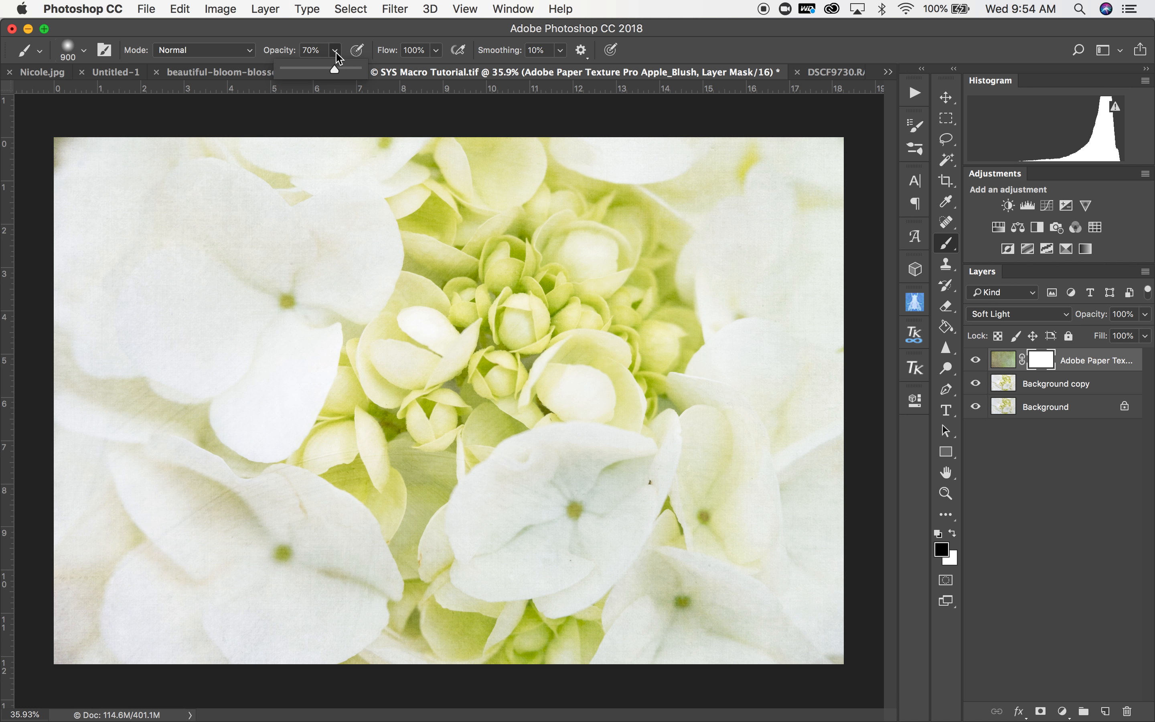
pyautogui.click(303, 70)
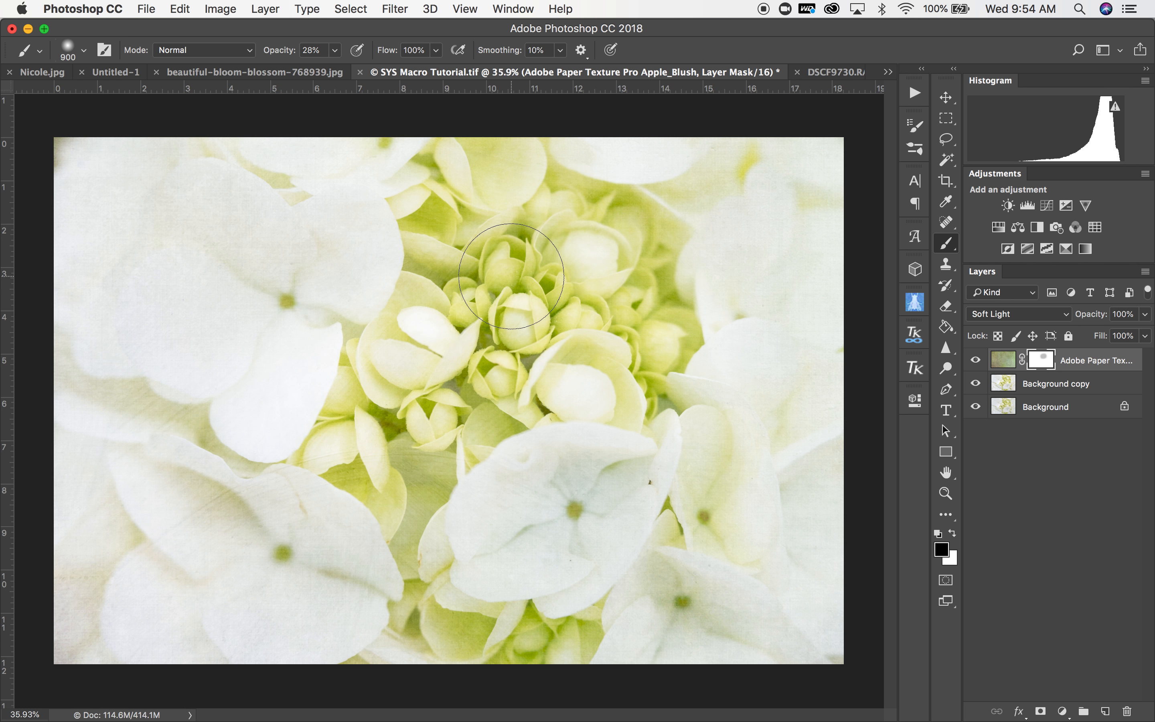
pyautogui.press(']')
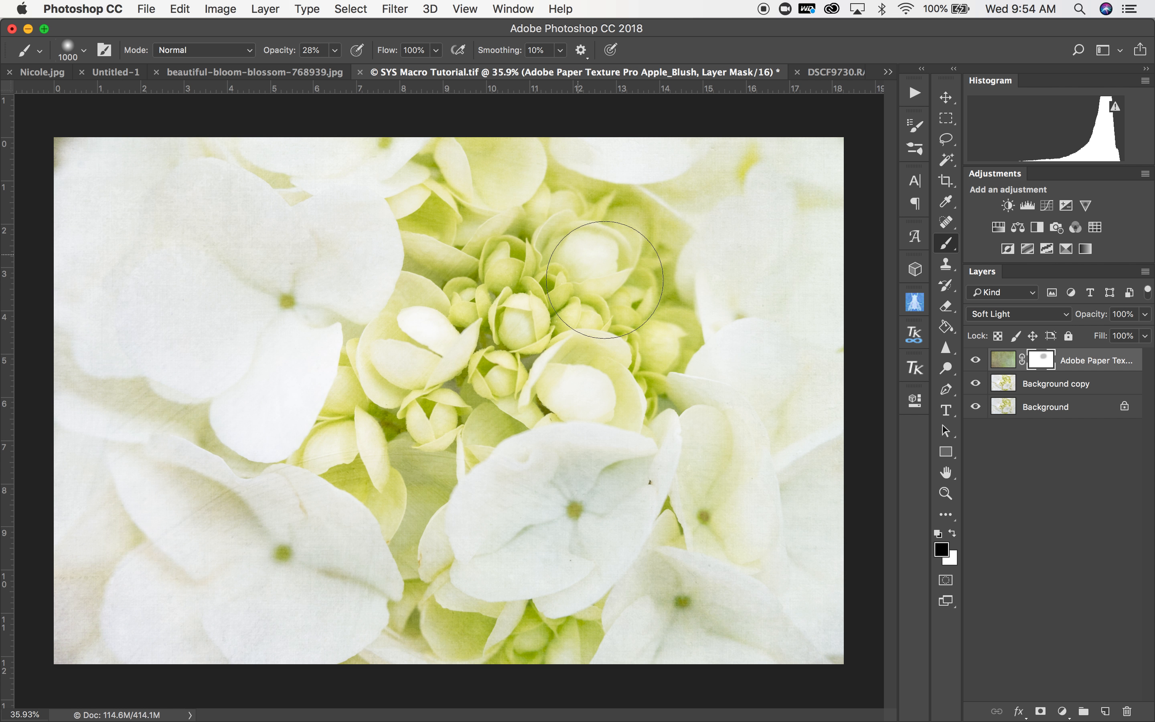
pyautogui.moveTo(625, 289)
pyautogui.mouseDown()
pyautogui.moveTo(490, 298)
pyautogui.moveTo(395, 440)
pyautogui.moveTo(424, 438)
pyautogui.moveTo(409, 417)
pyautogui.moveTo(386, 466)
pyautogui.moveTo(378, 443)
pyautogui.moveTo(407, 474)
pyautogui.moveTo(423, 452)
pyautogui.moveTo(460, 342)
pyautogui.moveTo(550, 276)
pyautogui.mouseUp()
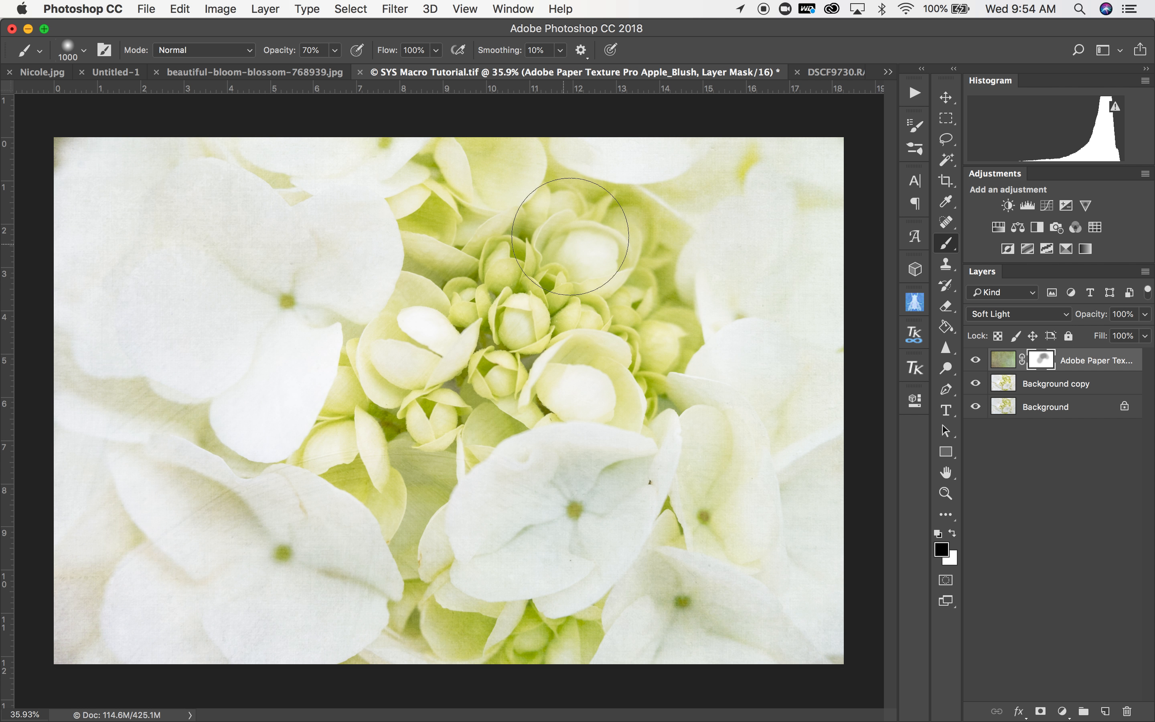
# Mask the texture more strongly with black at 70% brush opacity over the central buds and the green florets below them.
pyautogui.click(600, 260)
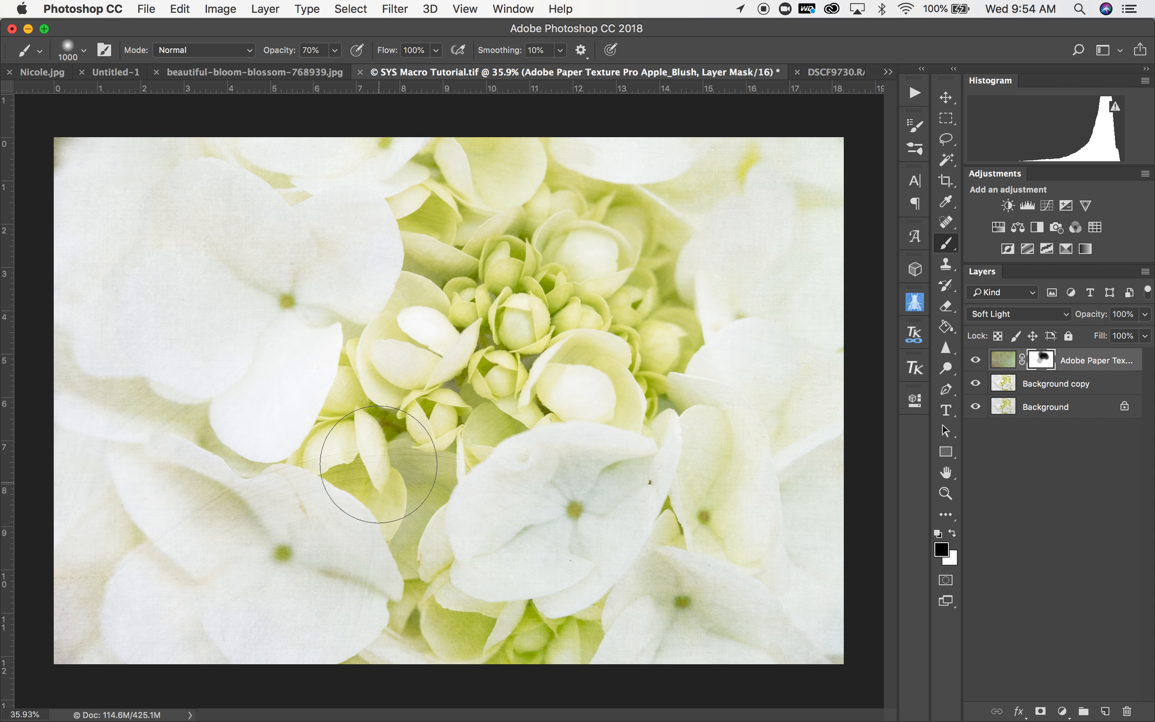
pyautogui.click(552, 632)
# Compare the image with and without the masked Apple_Blush texture layer, leaving the layer shown.
pyautogui.click(977, 362)
pyautogui.click(977, 362)
pyautogui.click(977, 362)
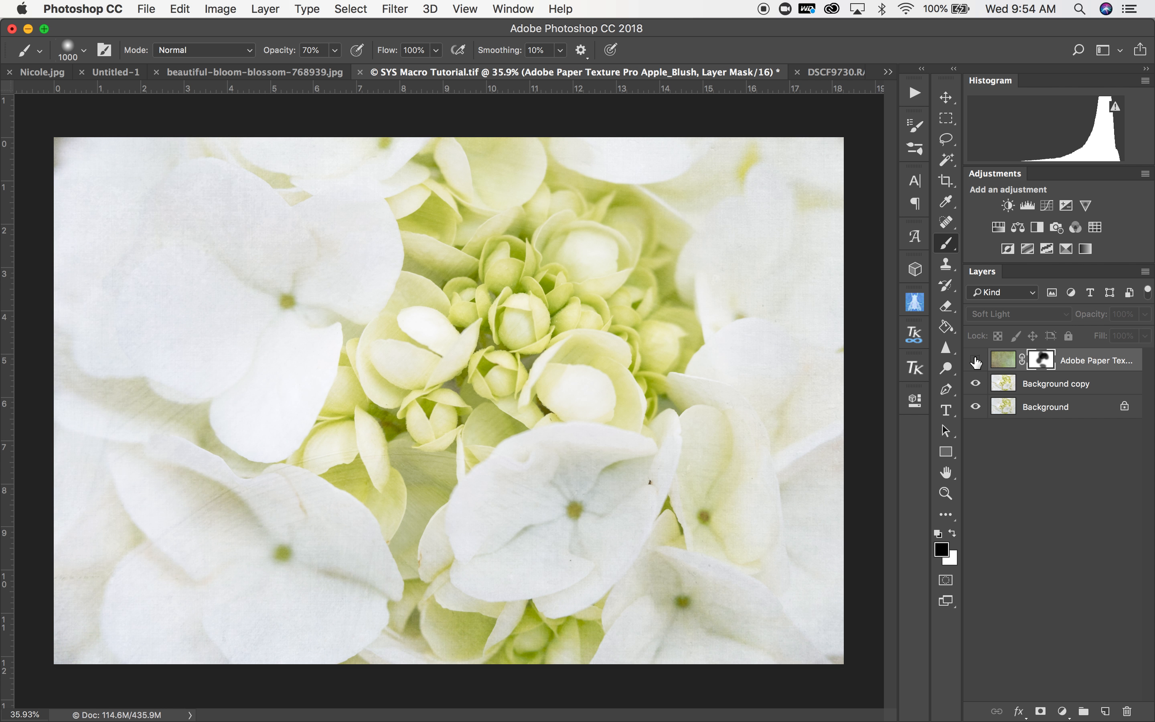
pyautogui.click(976, 362)
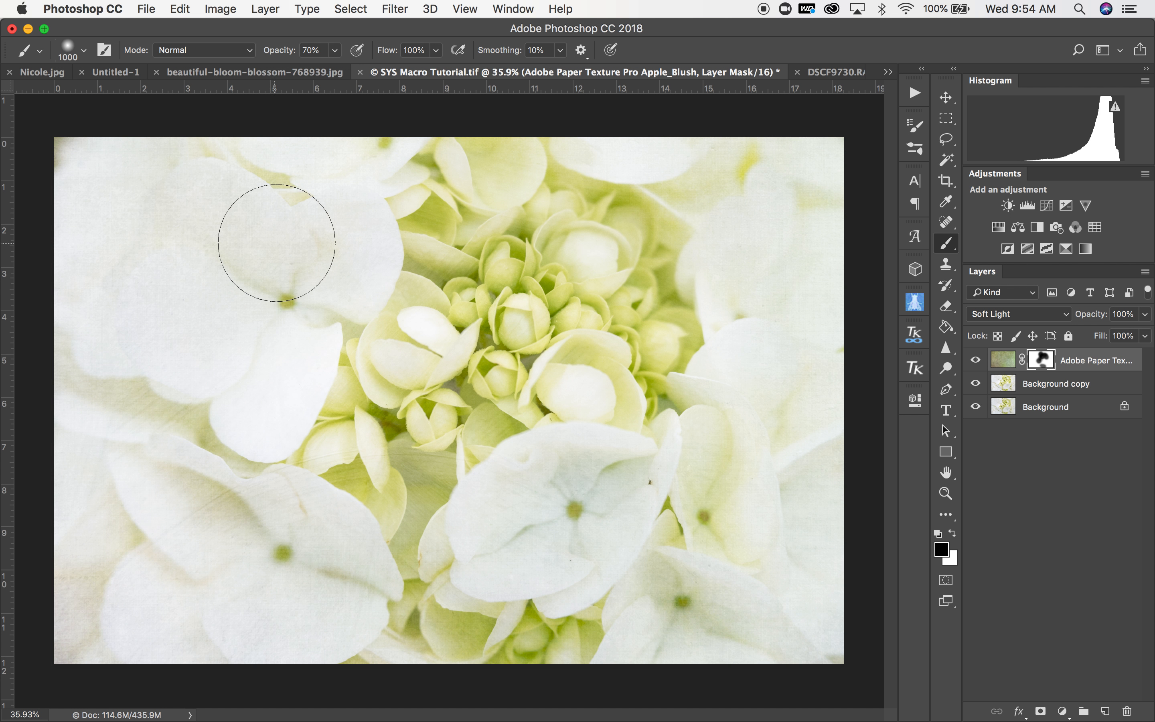
# Toggle the Apple_Blush texture layer off and on again to check its effect on the outer petals.
pyautogui.click(977, 361)
pyautogui.click(977, 361)
pyautogui.click(978, 363)
pyautogui.click(979, 363)
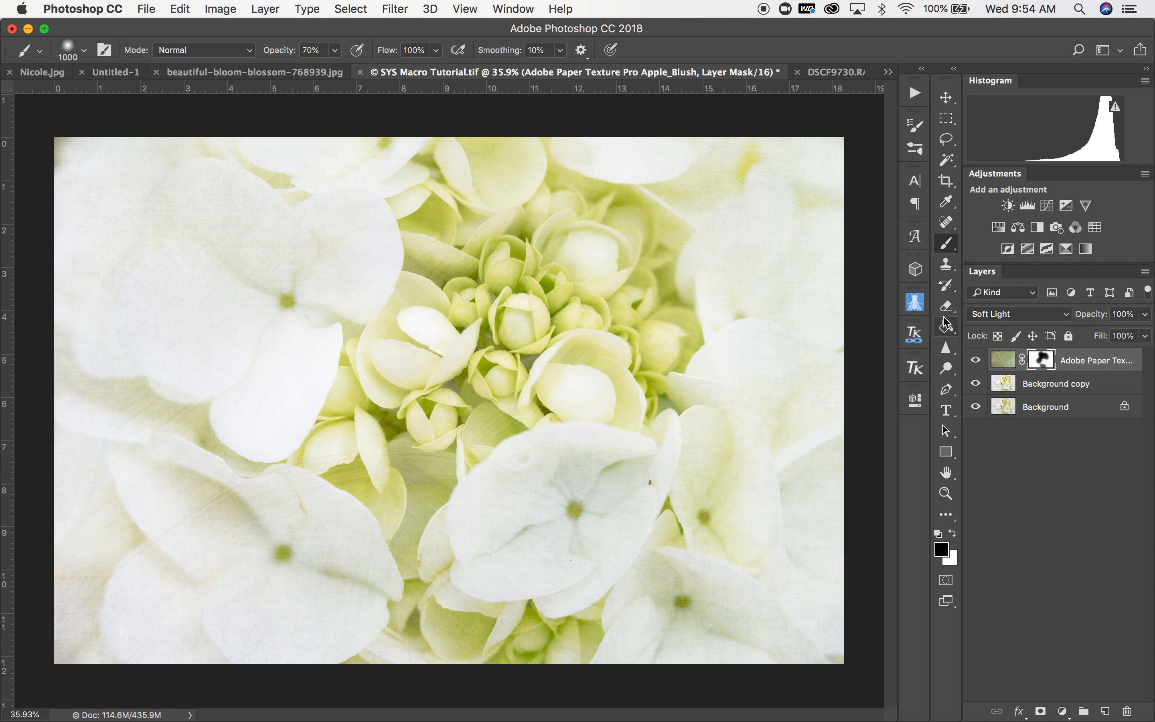
# Add the Creme_anglaise Flypaper texture as a new masked layer in Soft Light mode and fit the image in view.
pyautogui.click(915, 304)
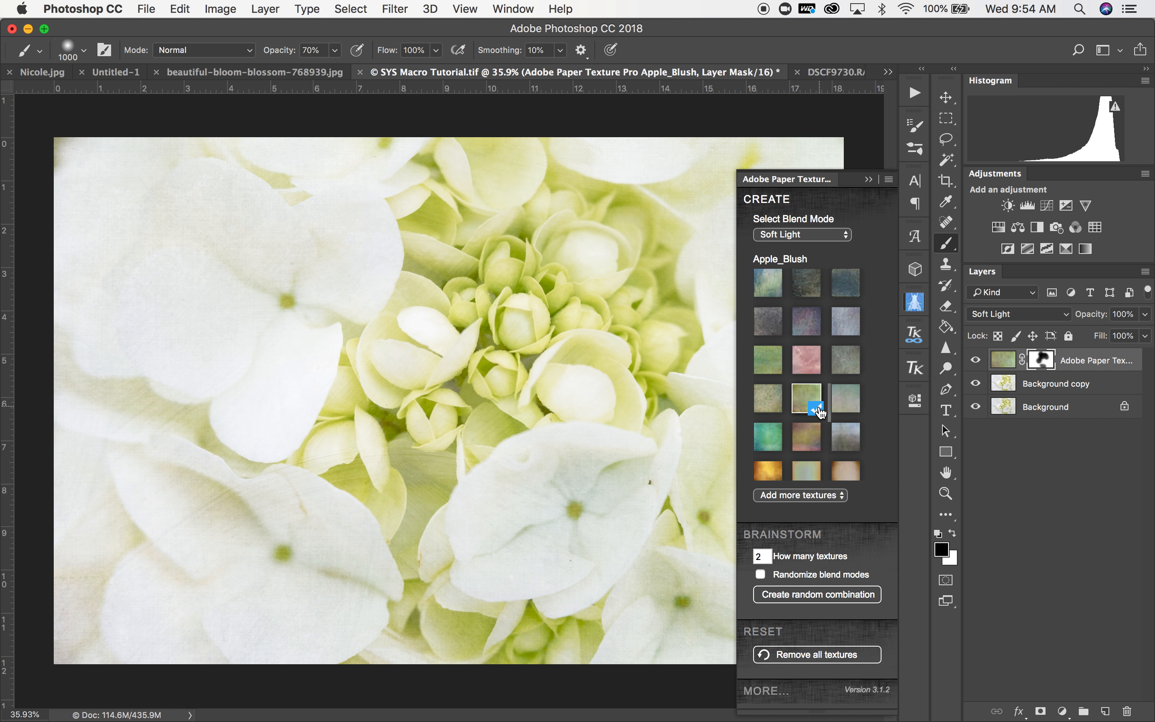
pyautogui.scroll(-3, 811, 401)
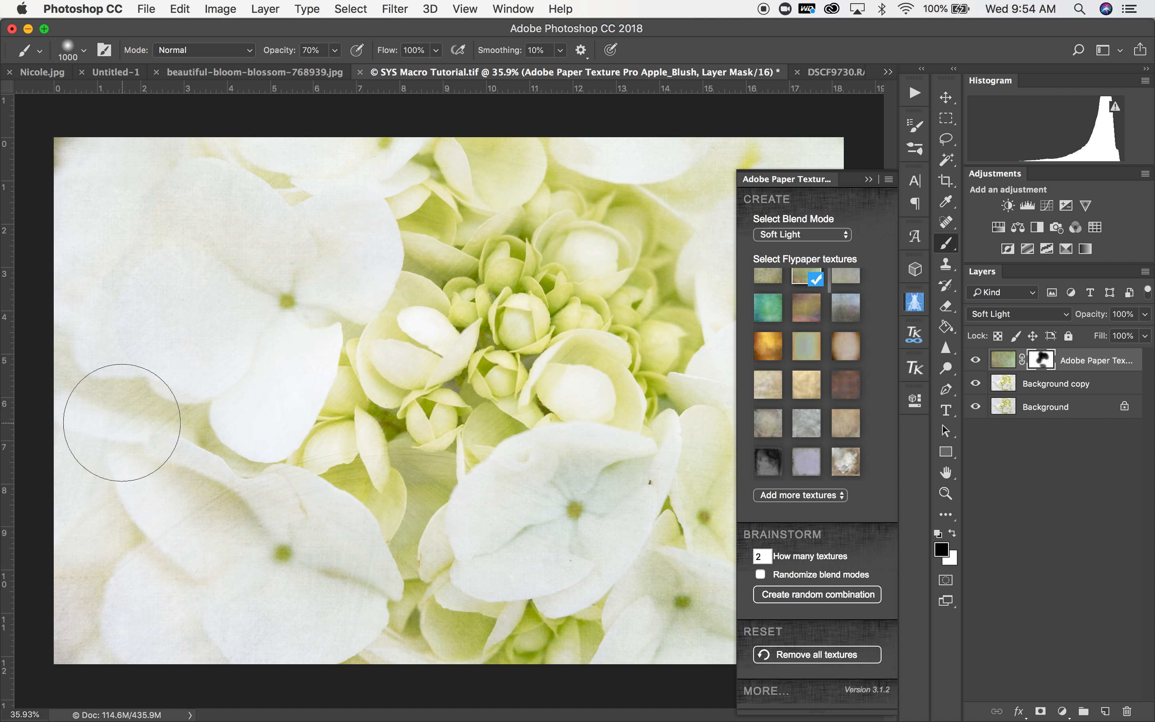
pyautogui.click(768, 389)
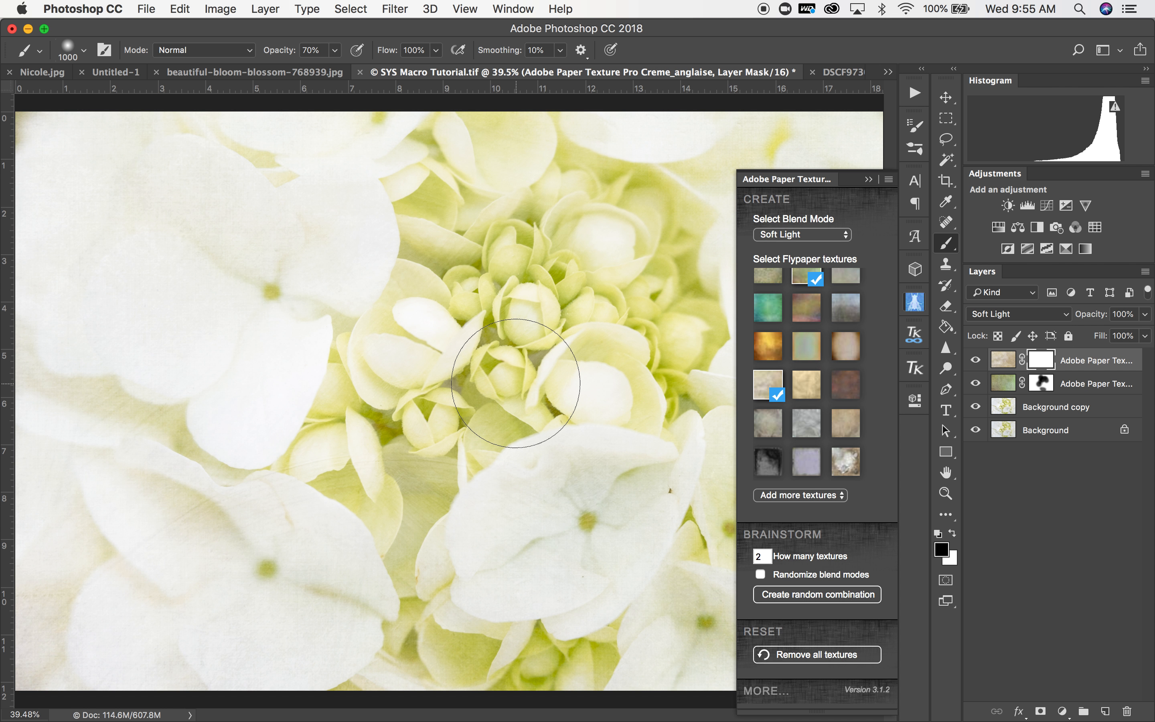
pyautogui.click(868, 179)
pyautogui.scroll(-2, 673, 428)
pyautogui.scroll(1, 673, 428)
pyautogui.scroll(2, 673, 428)
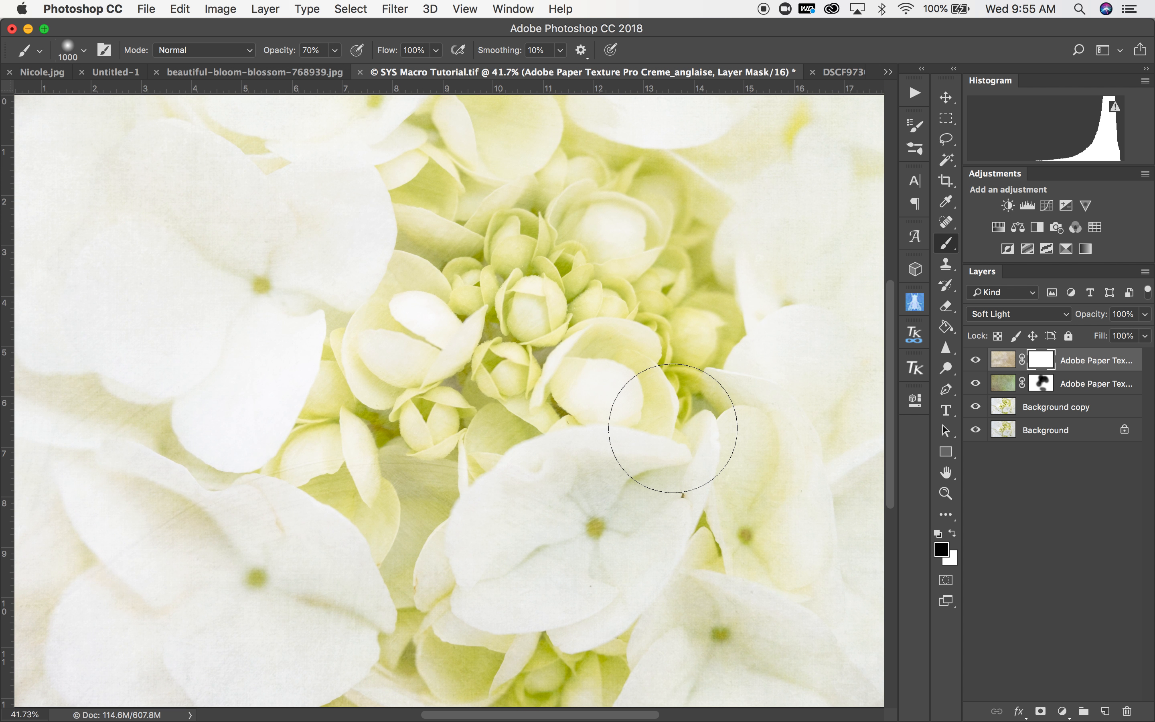
pyautogui.scroll(-1, 673, 428)
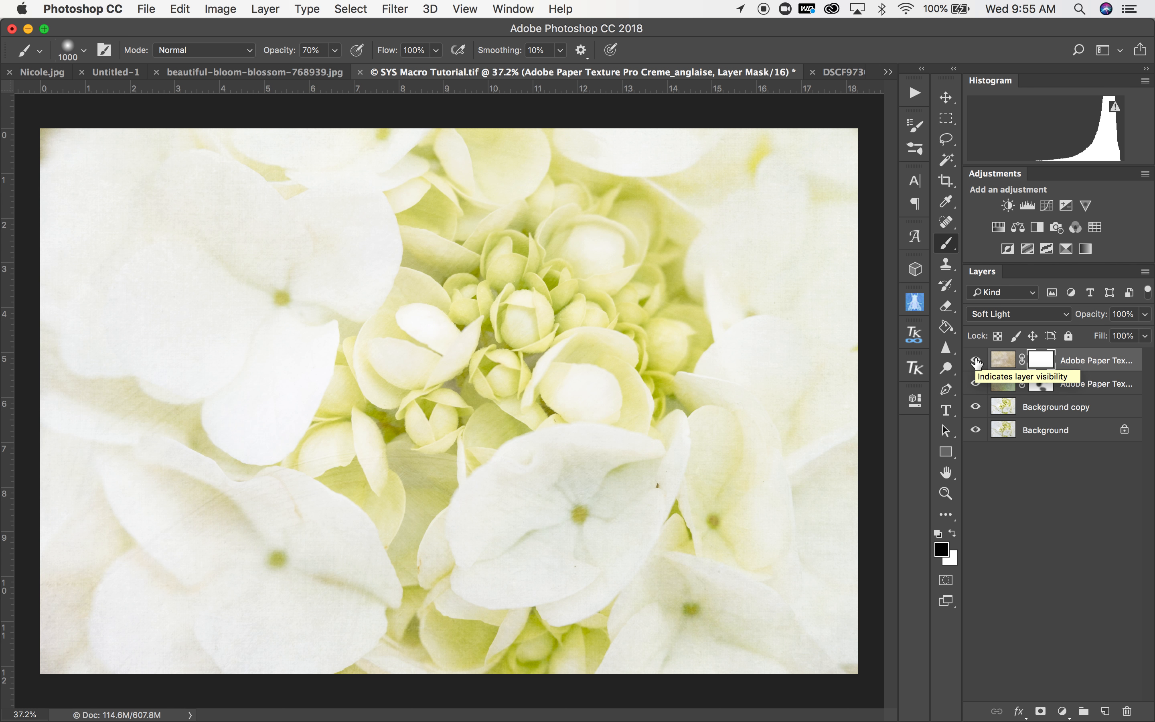
# Compare the image with and without the Creme_anglaise texture layer, leaving the layer shown.
pyautogui.click(976, 361)
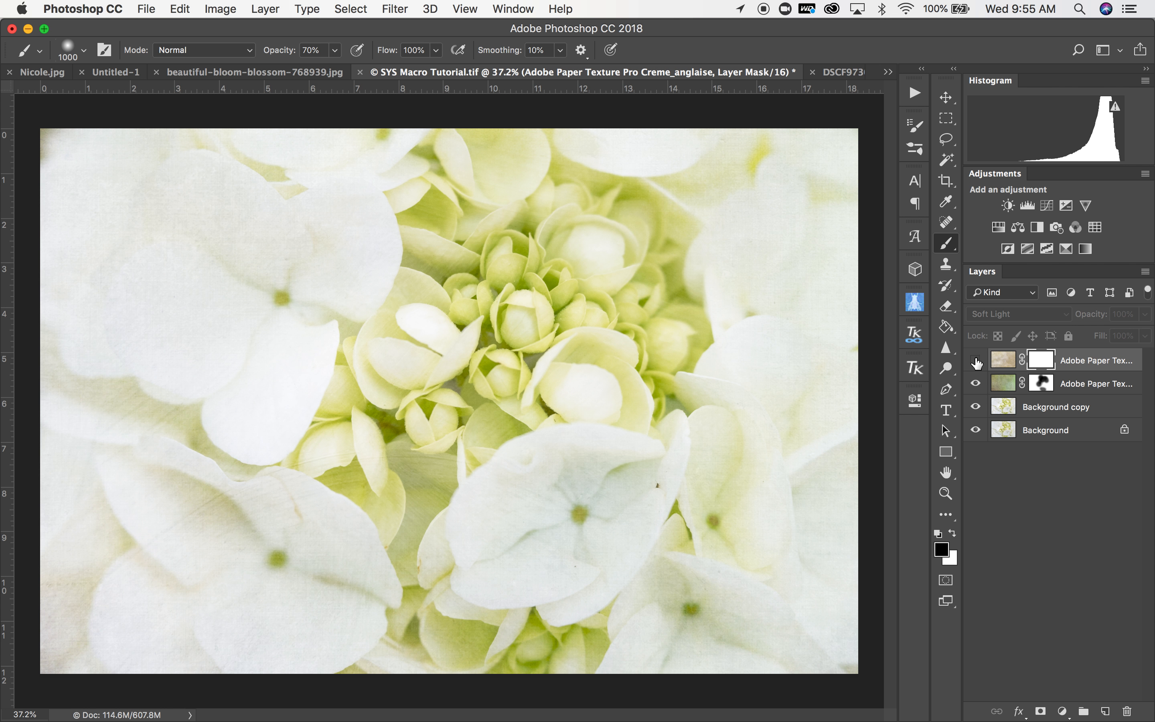
pyautogui.click(975, 361)
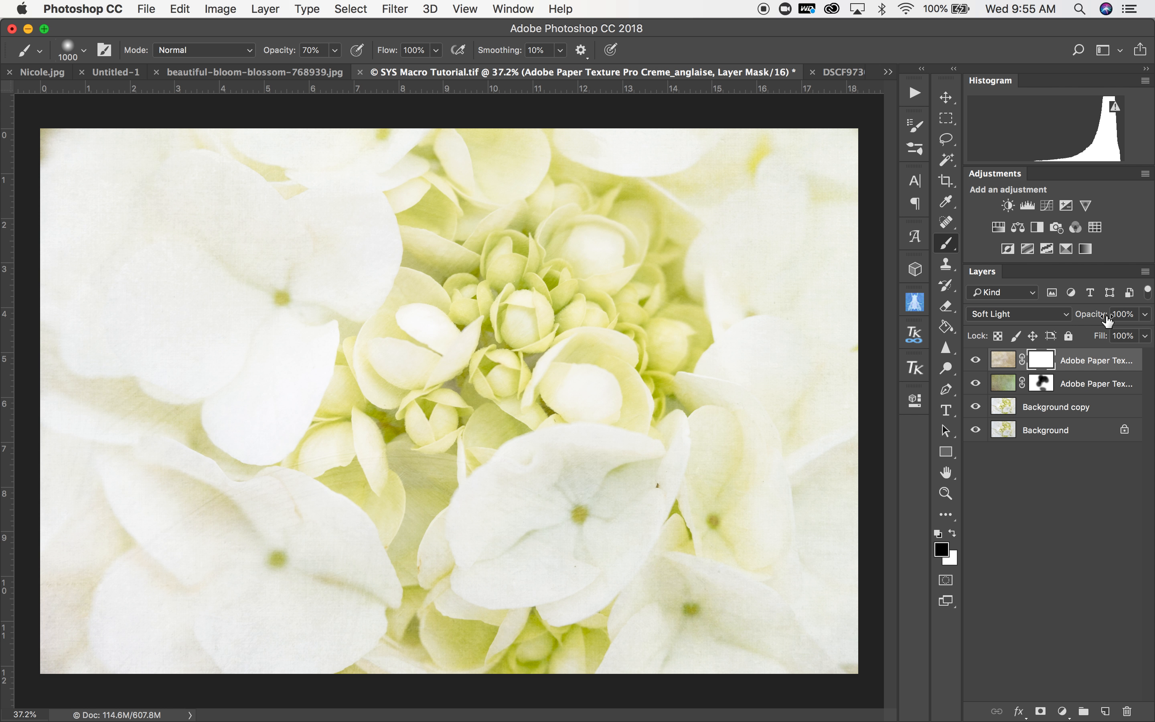
pyautogui.click(976, 360)
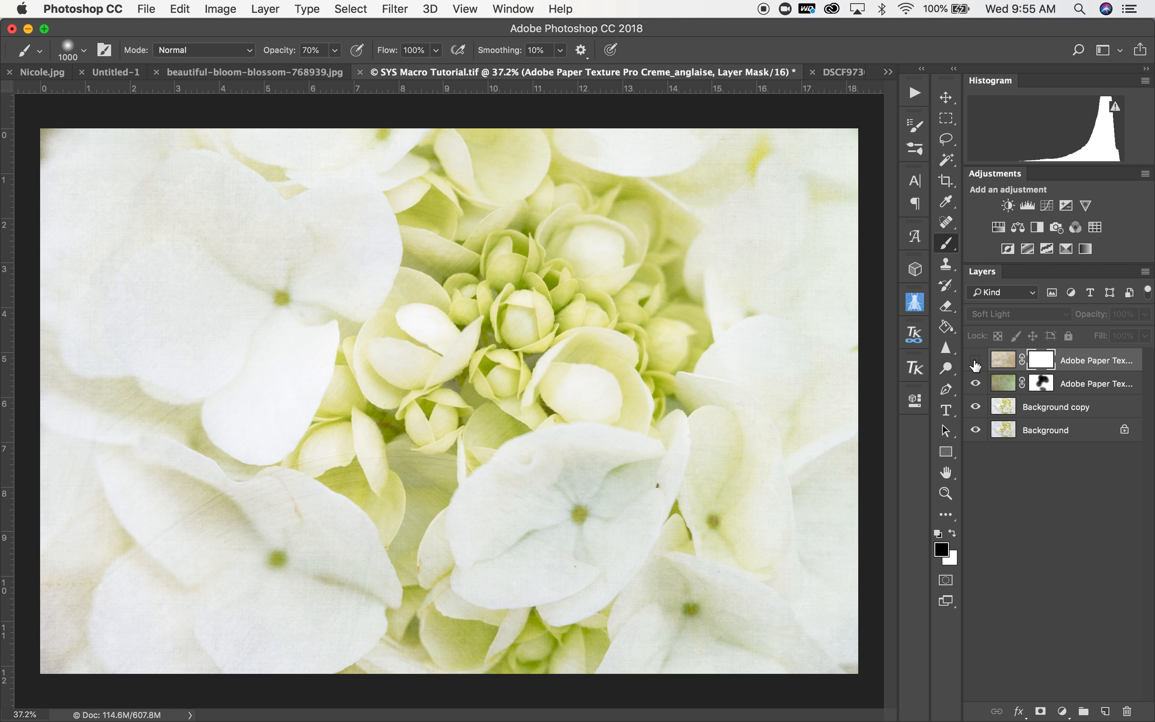
pyautogui.click(975, 362)
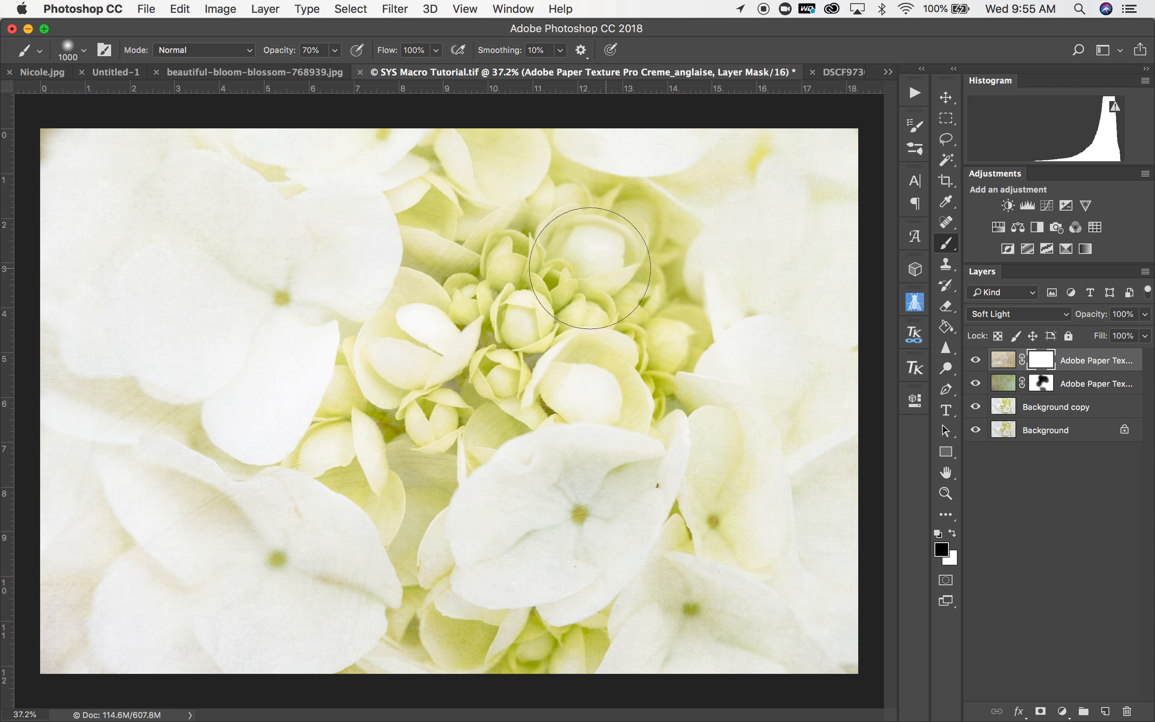
# Paint black at 70% opacity on the Creme_anglaise mask over the central green buds and lower florets, and check the layer's effect.
pyautogui.moveTo(585, 213); pyautogui.dragTo(684, 199)
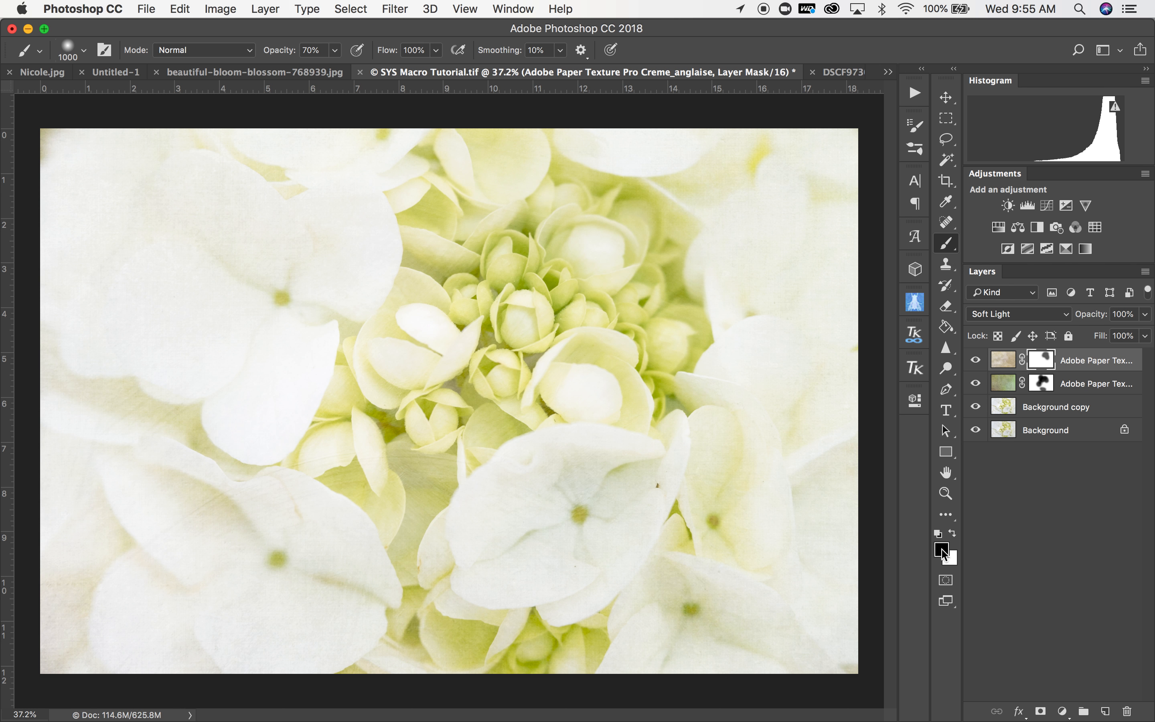
pyautogui.moveTo(591, 253)
pyautogui.mouseDown()
pyautogui.moveTo(431, 241)
pyautogui.moveTo(361, 482)
pyautogui.moveTo(519, 377)
pyautogui.moveTo(601, 368)
pyautogui.moveTo(585, 324)
pyautogui.moveTo(620, 292)
pyautogui.moveTo(637, 225)
pyautogui.moveTo(404, 455)
pyautogui.moveTo(414, 570)
pyautogui.moveTo(452, 619)
pyautogui.moveTo(588, 632)
pyautogui.mouseUp()
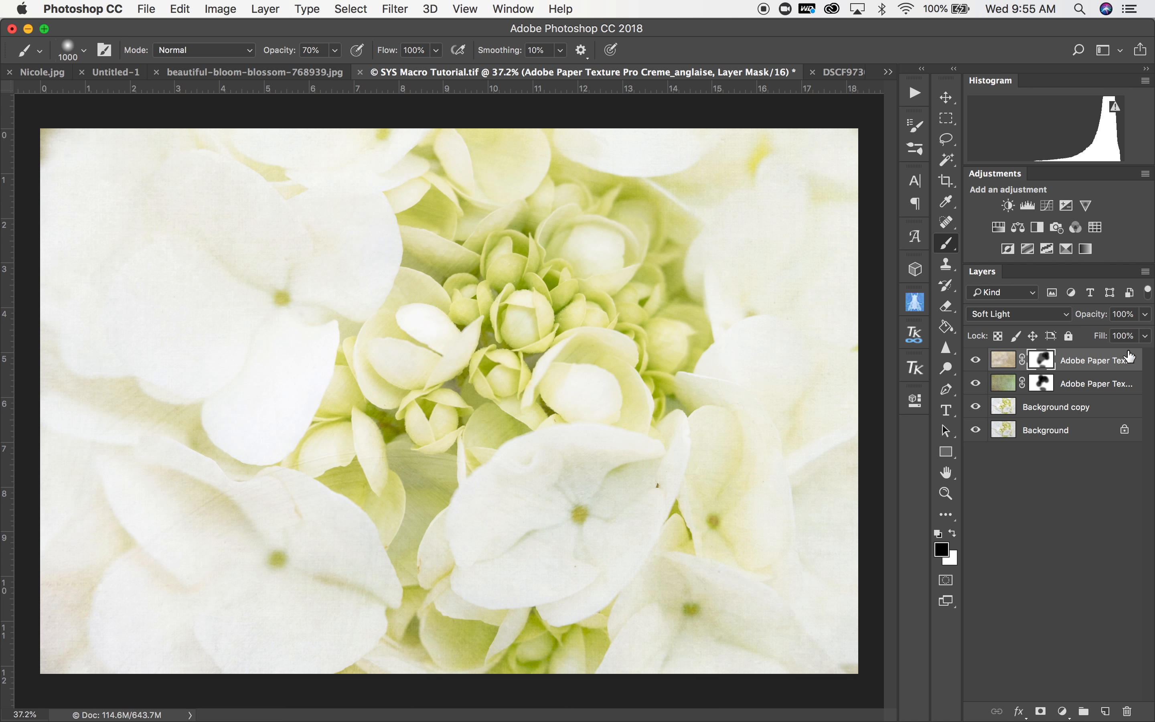
pyautogui.click(976, 361)
pyautogui.click(976, 360)
# Select all layers from Creme_anglaise down to Background and stamp them into a new merged layer above the stack.
pyautogui.keyDown('shift'); pyautogui.click(1048, 433); pyautogui.keyUp('shift')
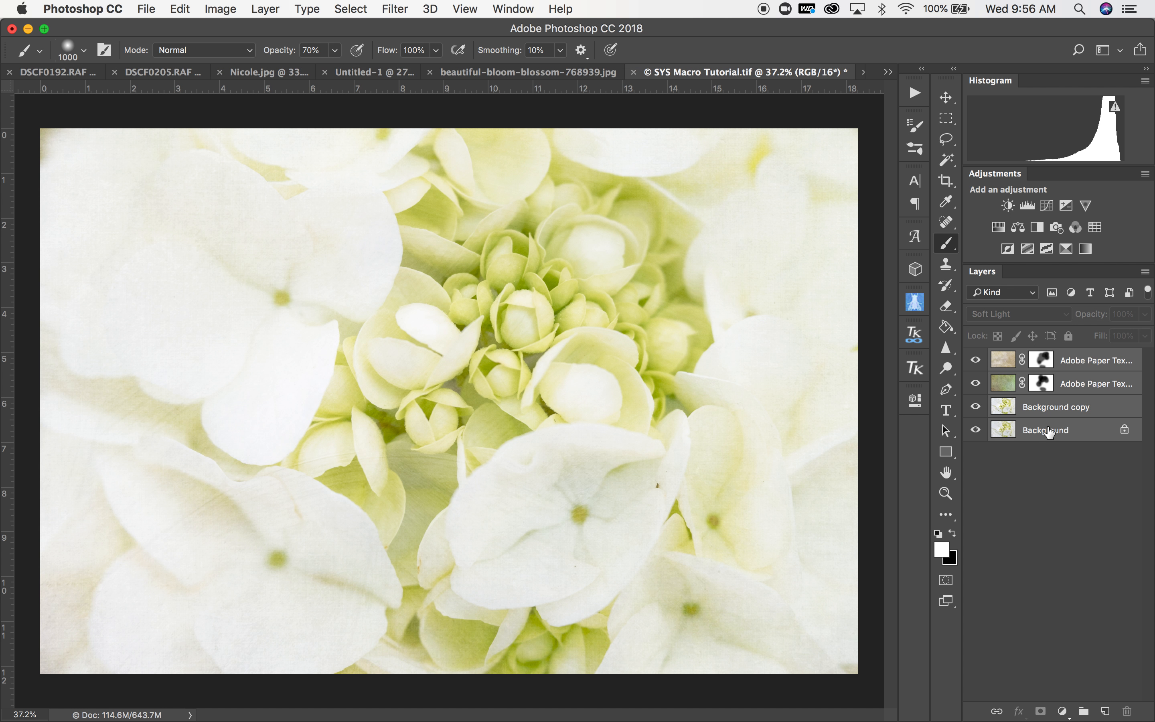
pyautogui.click(1073, 363)
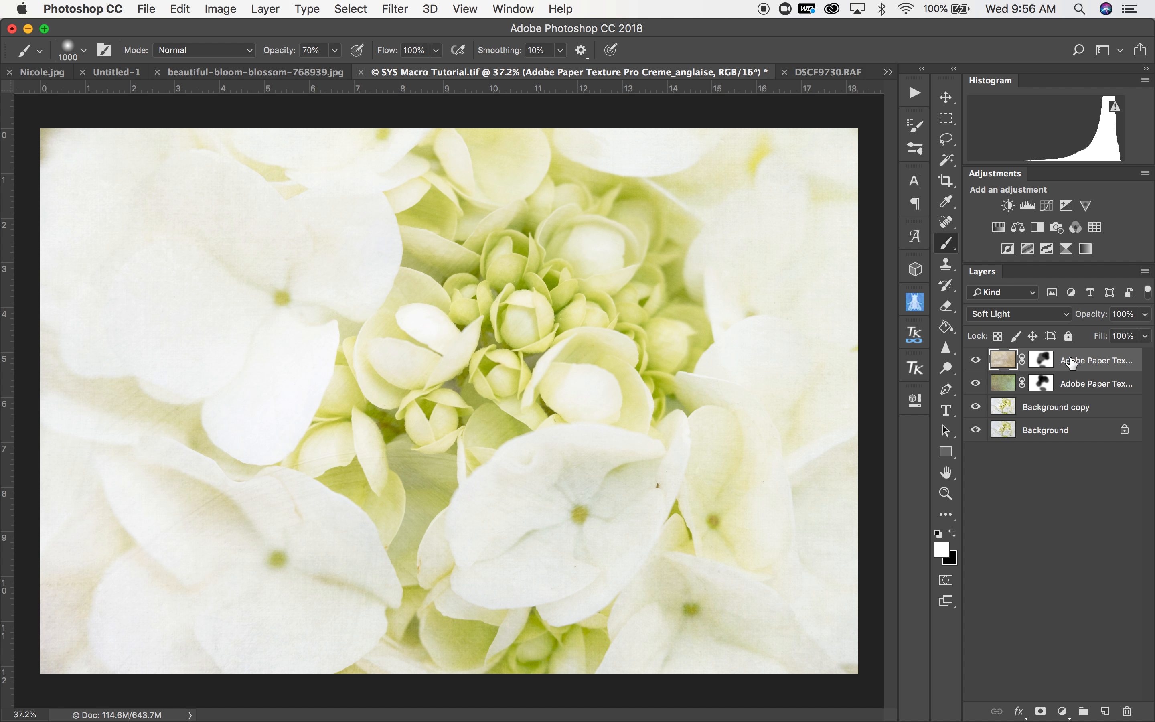
pyautogui.keyDown('shift'); pyautogui.click(1060, 433); pyautogui.keyUp('shift')
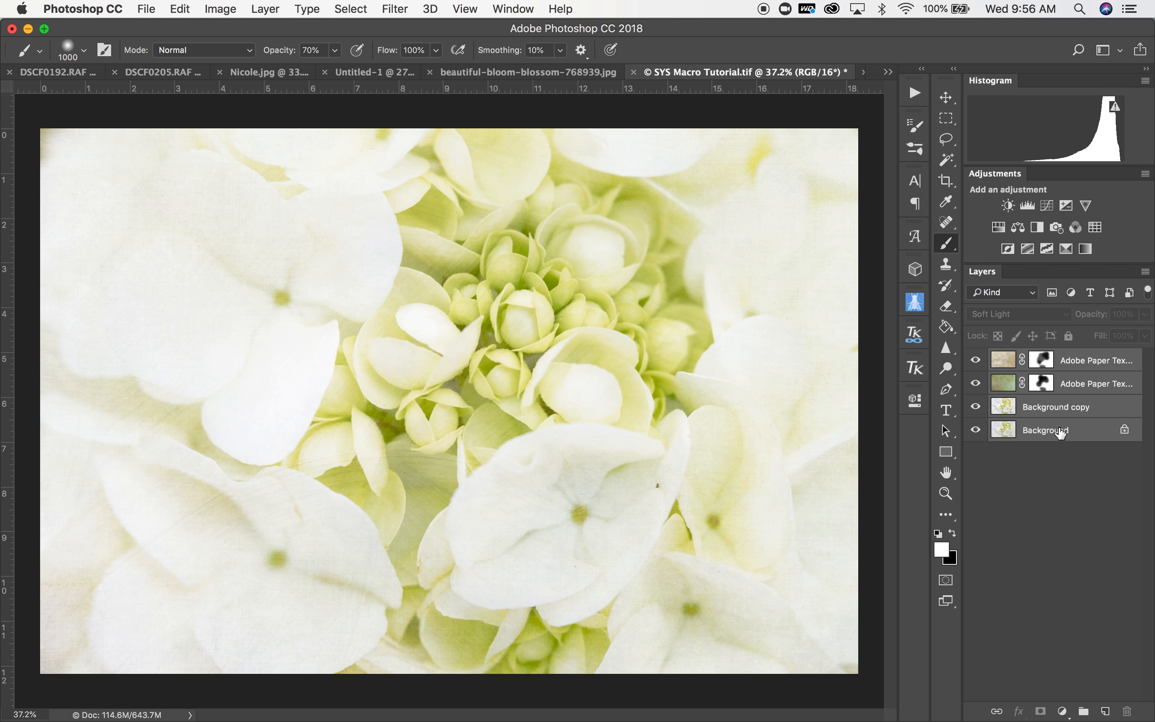
pyautogui.press('super+alt+shift+e')
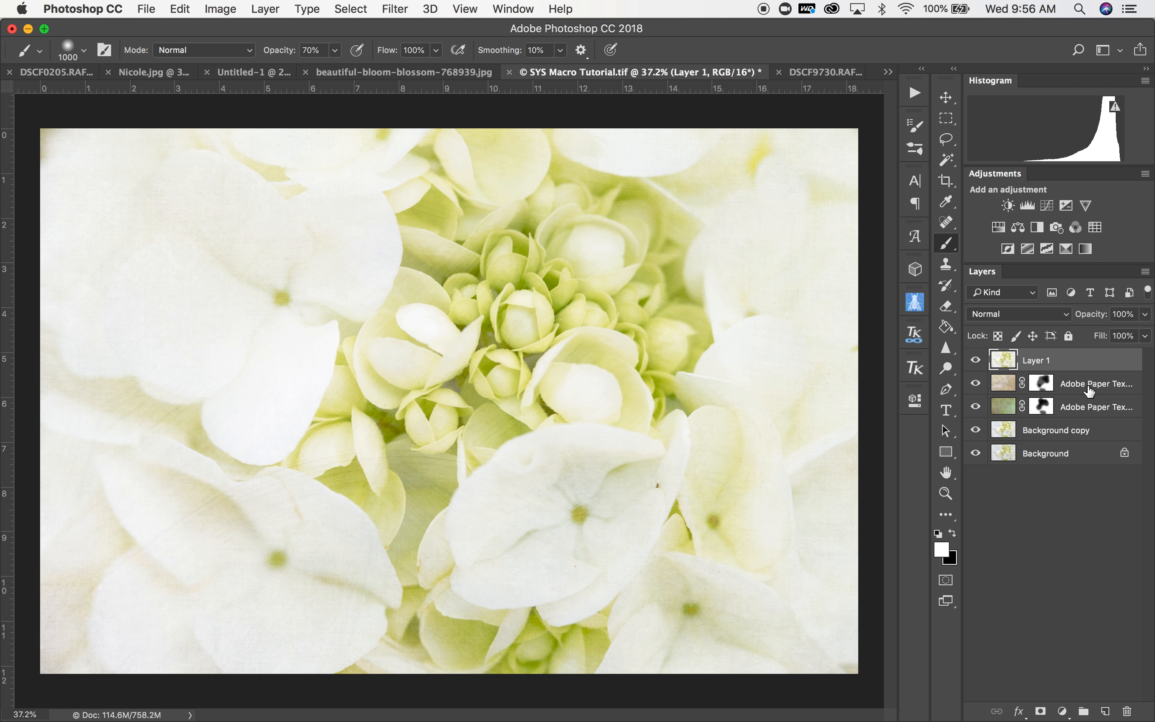
# Retouch the image's upper-left corner and the yellow spot near its upper-right edge with the content-aware Spot Healing Brush at size 100.
pyautogui.click(948, 226)
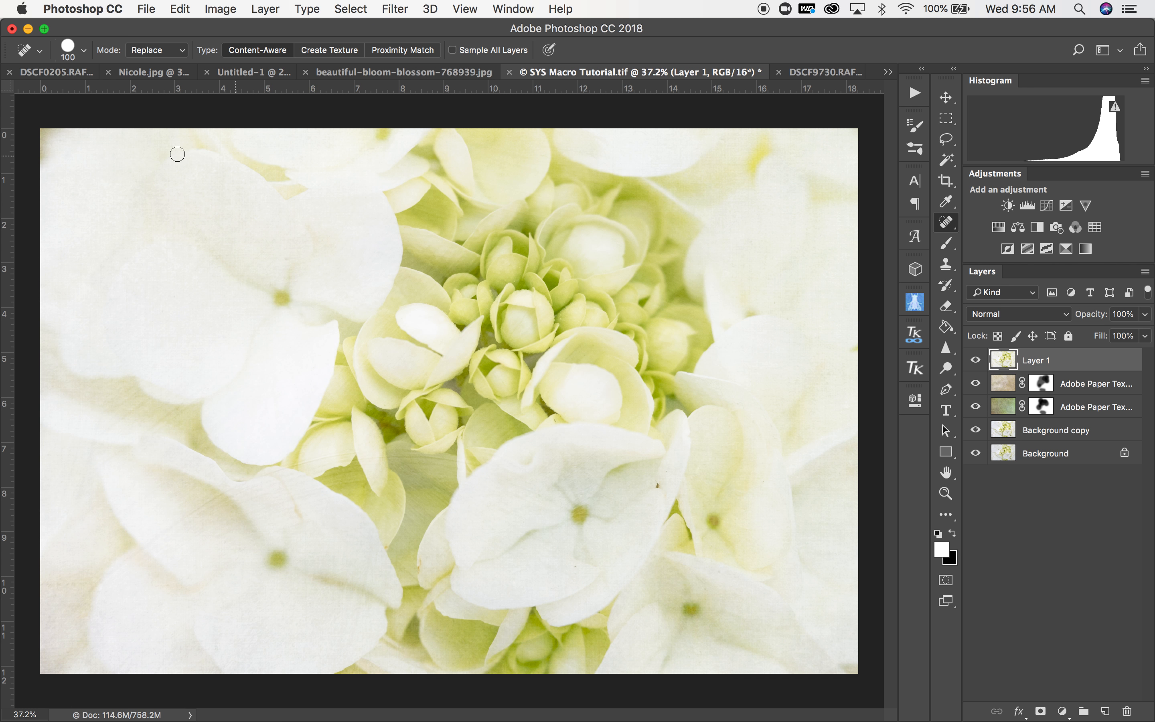
pyautogui.moveTo(48, 138)
pyautogui.mouseDown()
pyautogui.moveTo(44, 168)
pyautogui.moveTo(43, 141)
pyautogui.moveTo(58, 136)
pyautogui.moveTo(38, 143)
pyautogui.moveTo(40, 126)
pyautogui.mouseUp()
pyautogui.moveTo(768, 143)
pyautogui.mouseDown()
pyautogui.moveTo(755, 178)
pyautogui.moveTo(752, 150)
pyautogui.mouseUp()
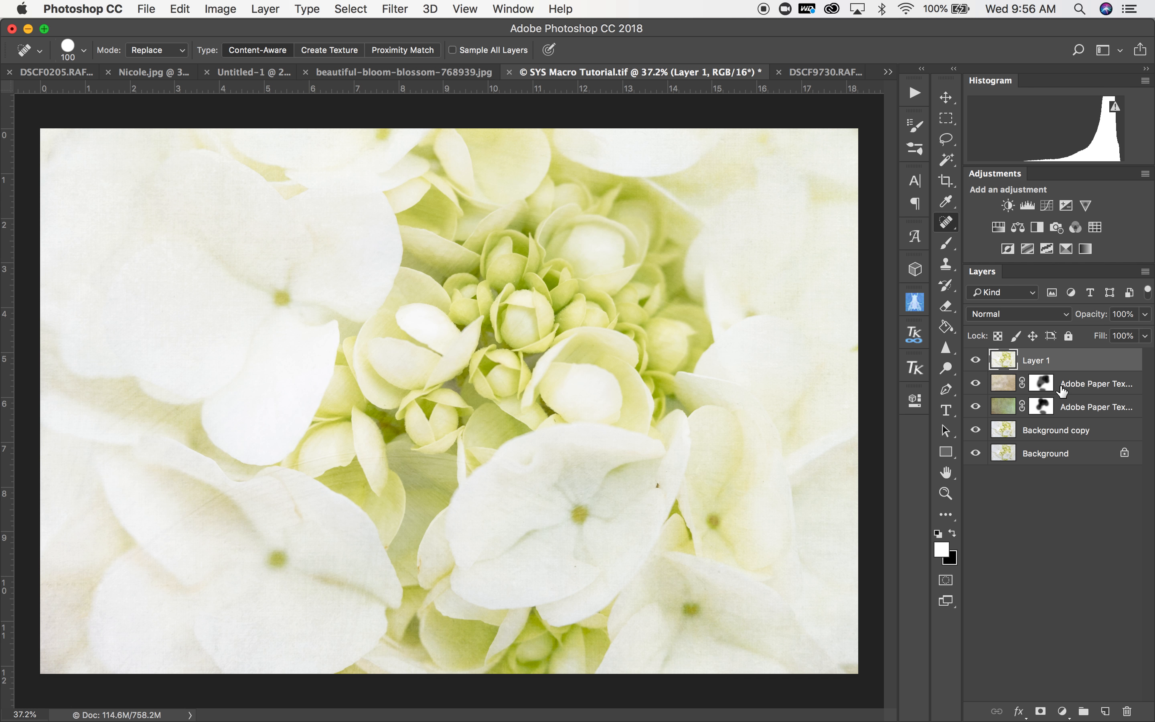
# Duplicate Layer 1 as "Layer 1 copy" in the same document.
pyautogui.rightClick(1044, 359)
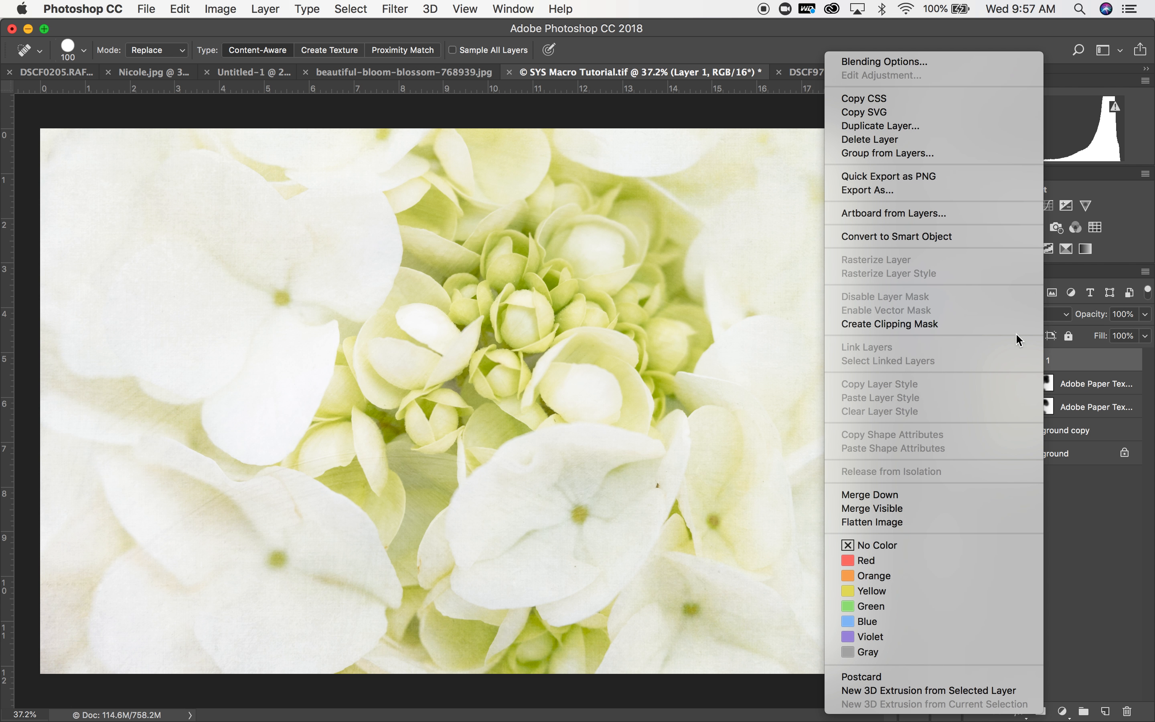
pyautogui.click(881, 126)
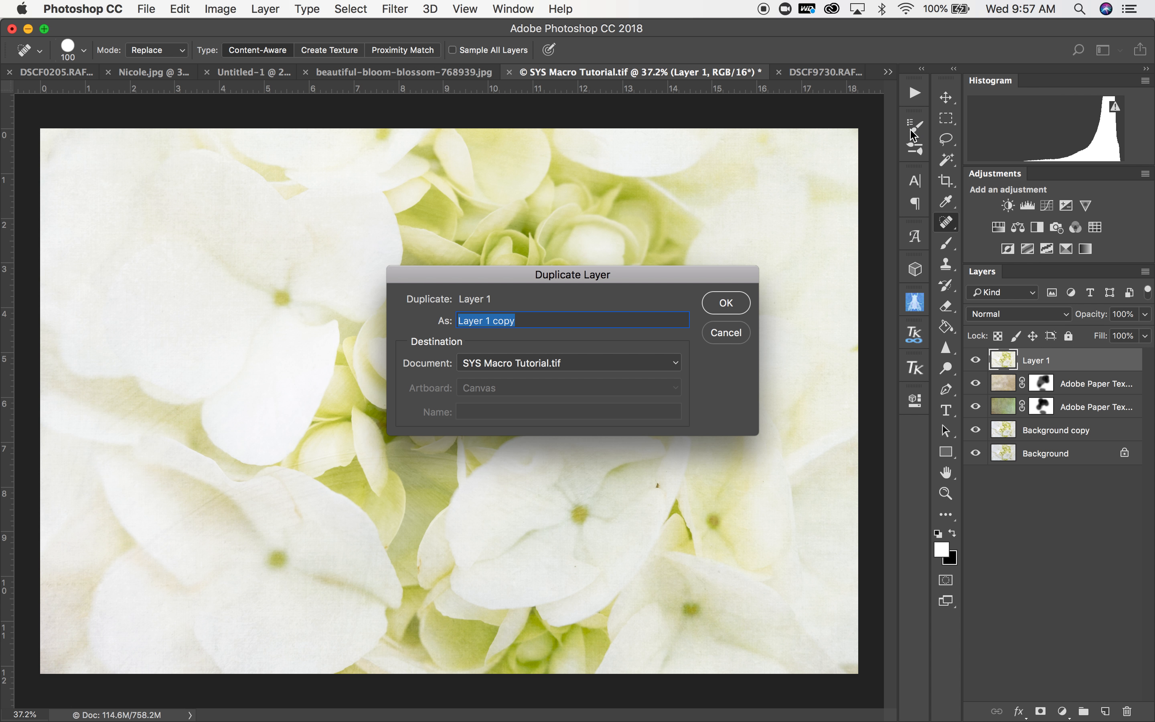
pyautogui.press('Return')
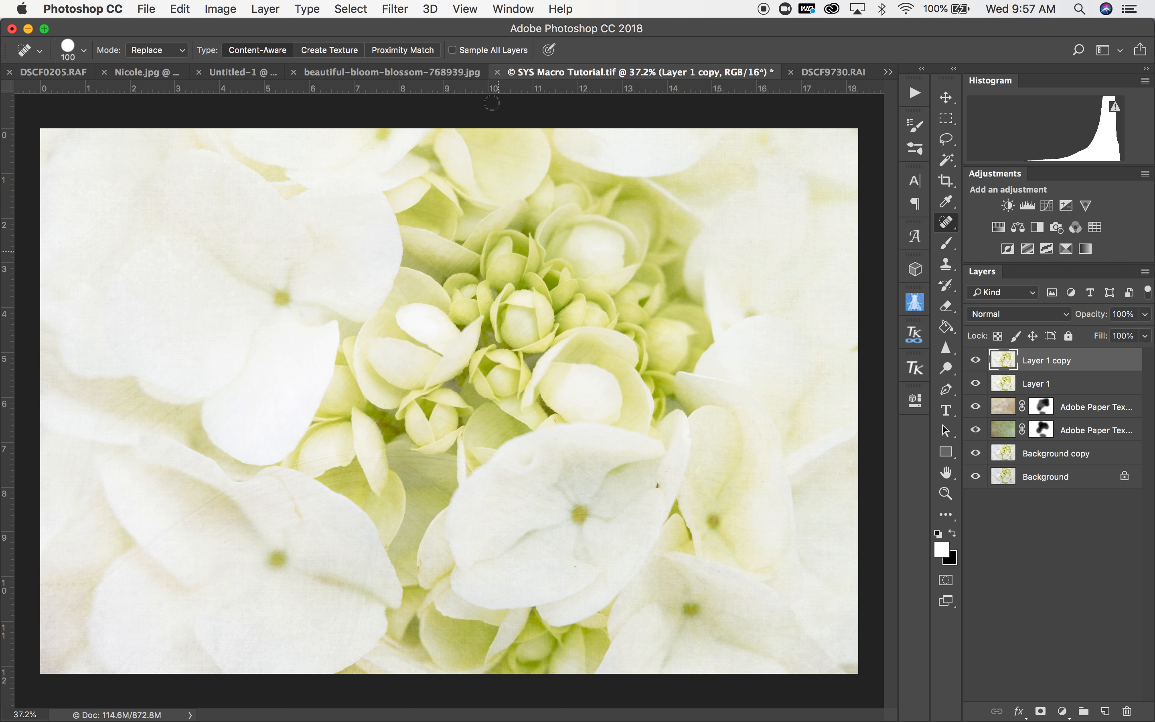
# Open the Camera Raw Filter on Layer 1 copy and show the HSL luminance adjustments.
pyautogui.click(396, 10)
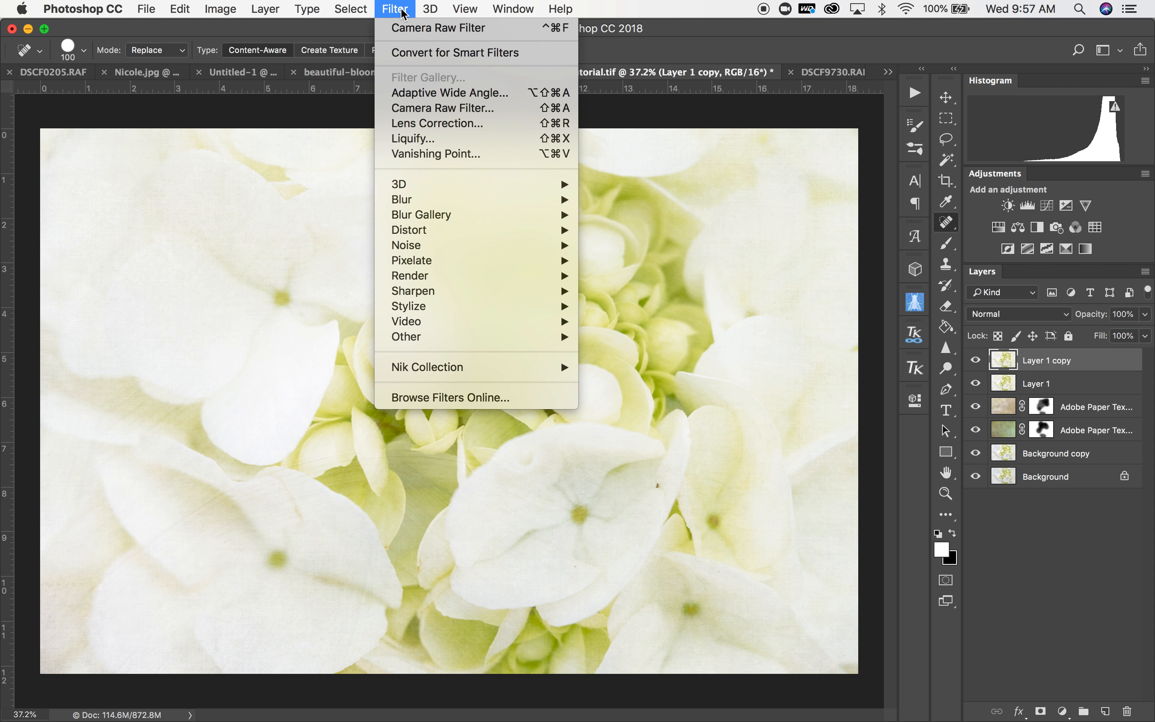
pyautogui.click(411, 108)
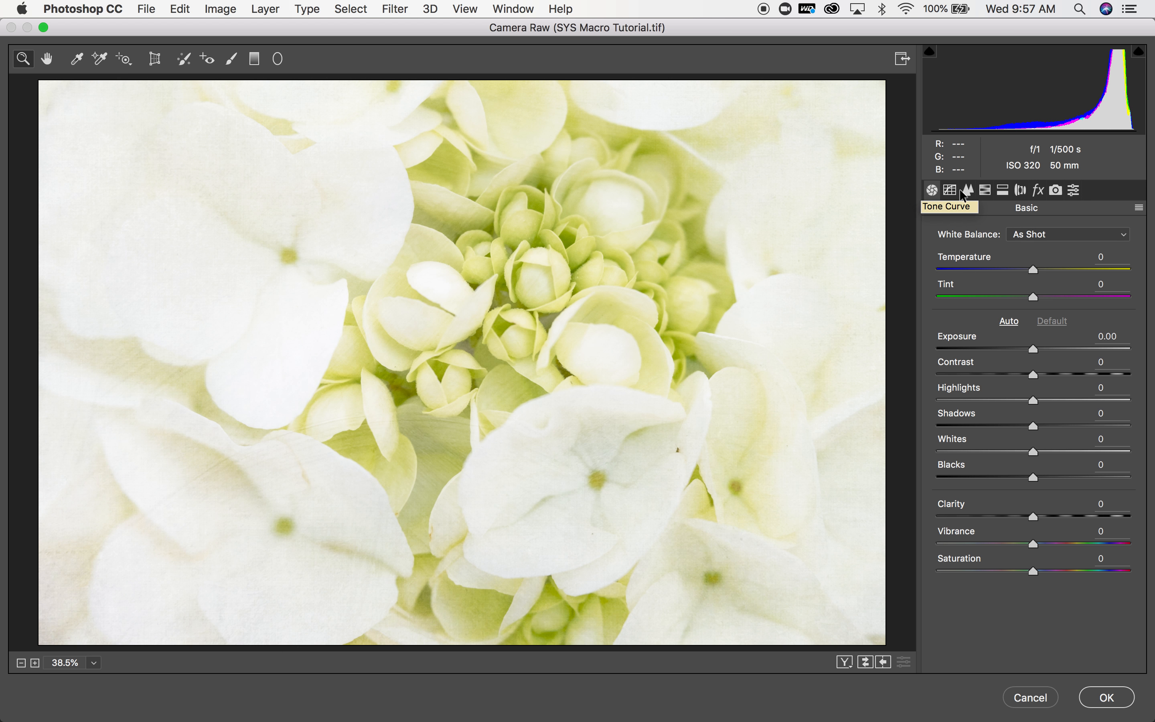
pyautogui.click(986, 191)
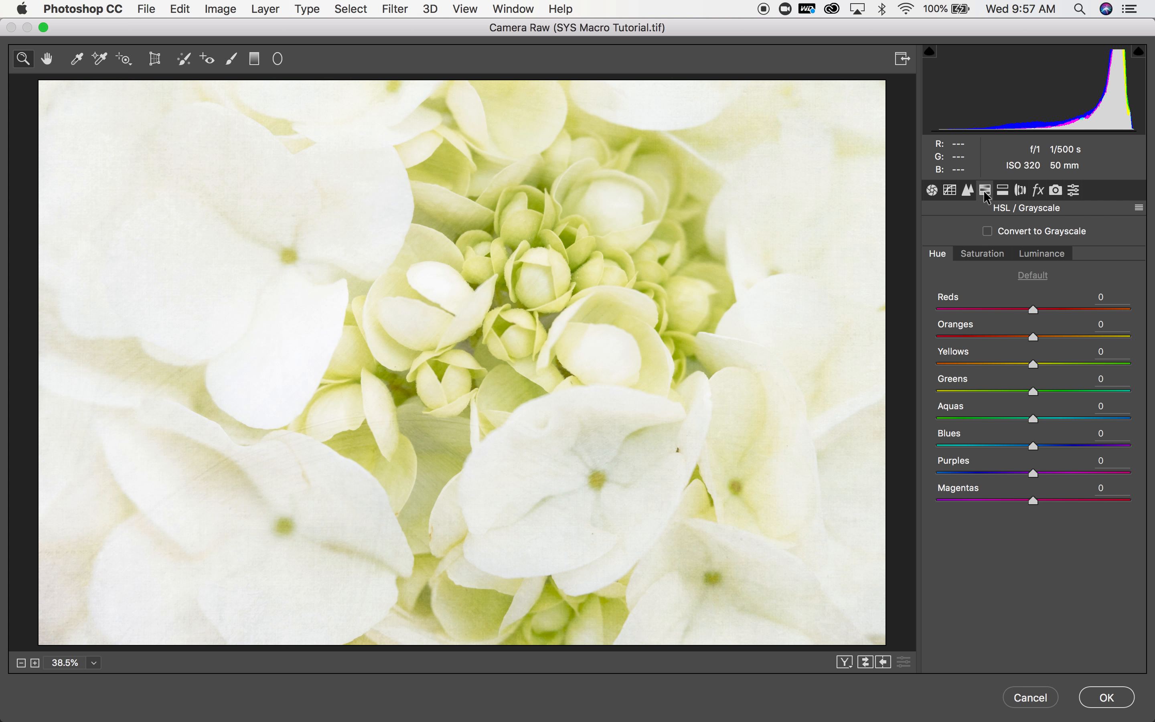
pyautogui.click(978, 260)
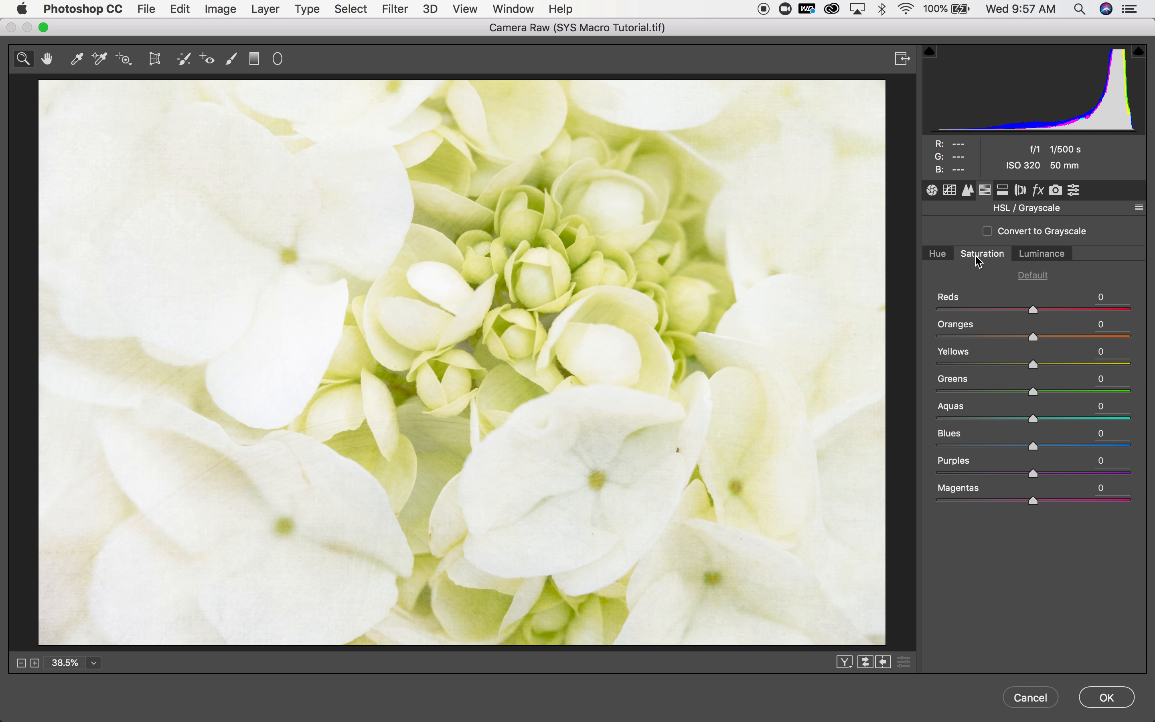
pyautogui.click(1033, 257)
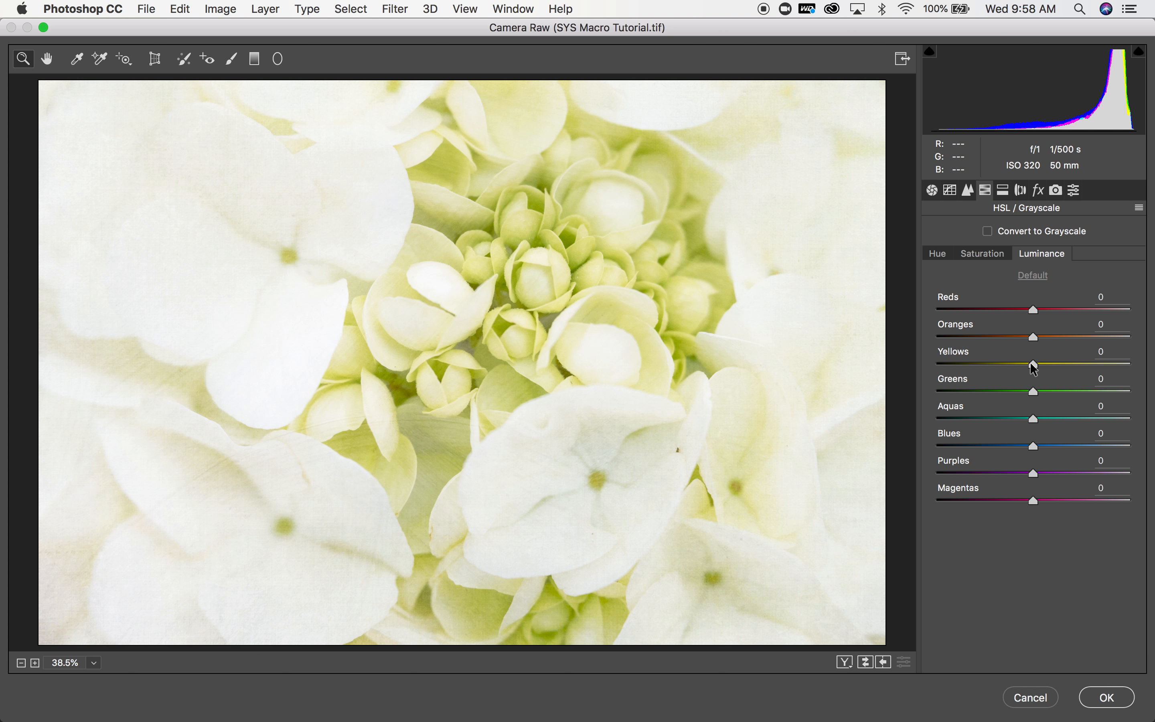
# Try raising the Yellows luminance to about +52, resetting it to 0 after each attempt.
pyautogui.moveTo(1033, 363); pyautogui.dragTo(1083, 368)
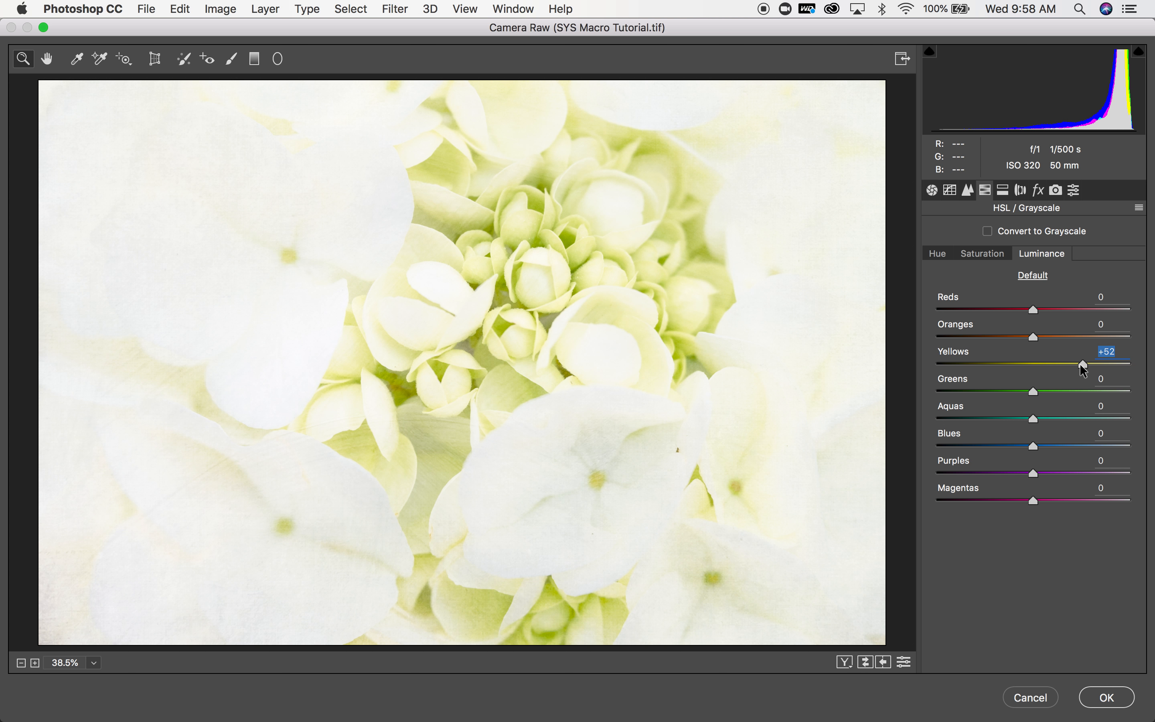
pyautogui.doubleClick(1082, 365)
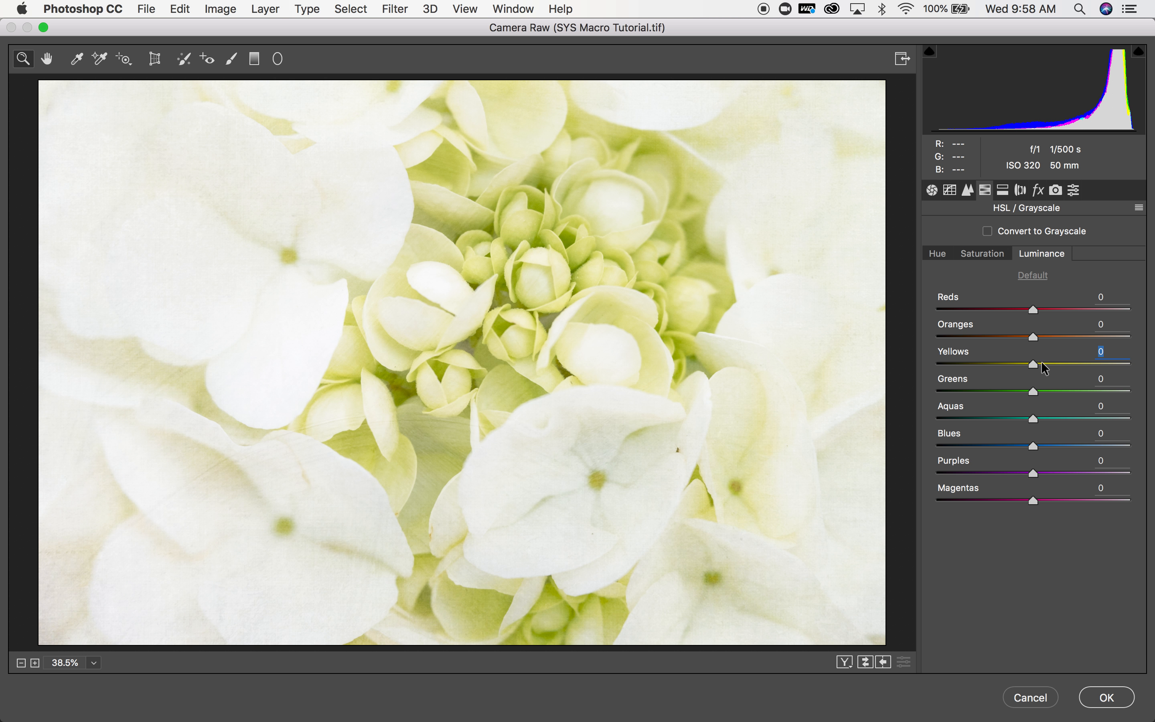
pyautogui.moveTo(1034, 367); pyautogui.dragTo(1083, 364)
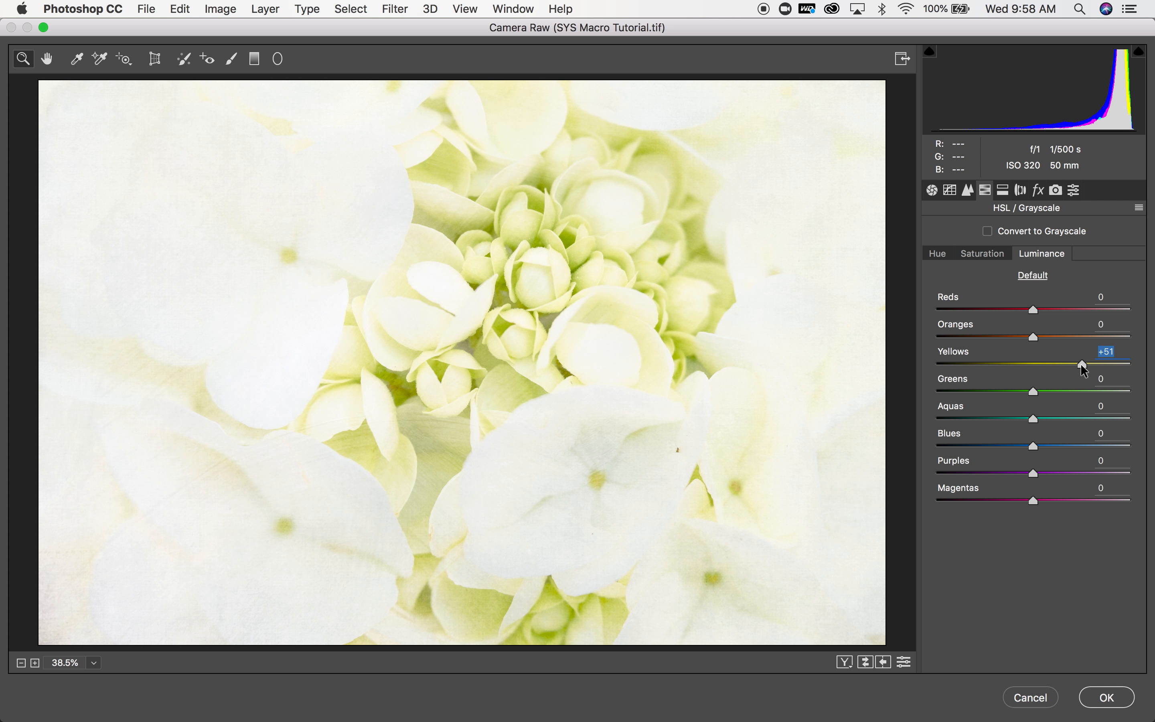
pyautogui.doubleClick(1081, 365)
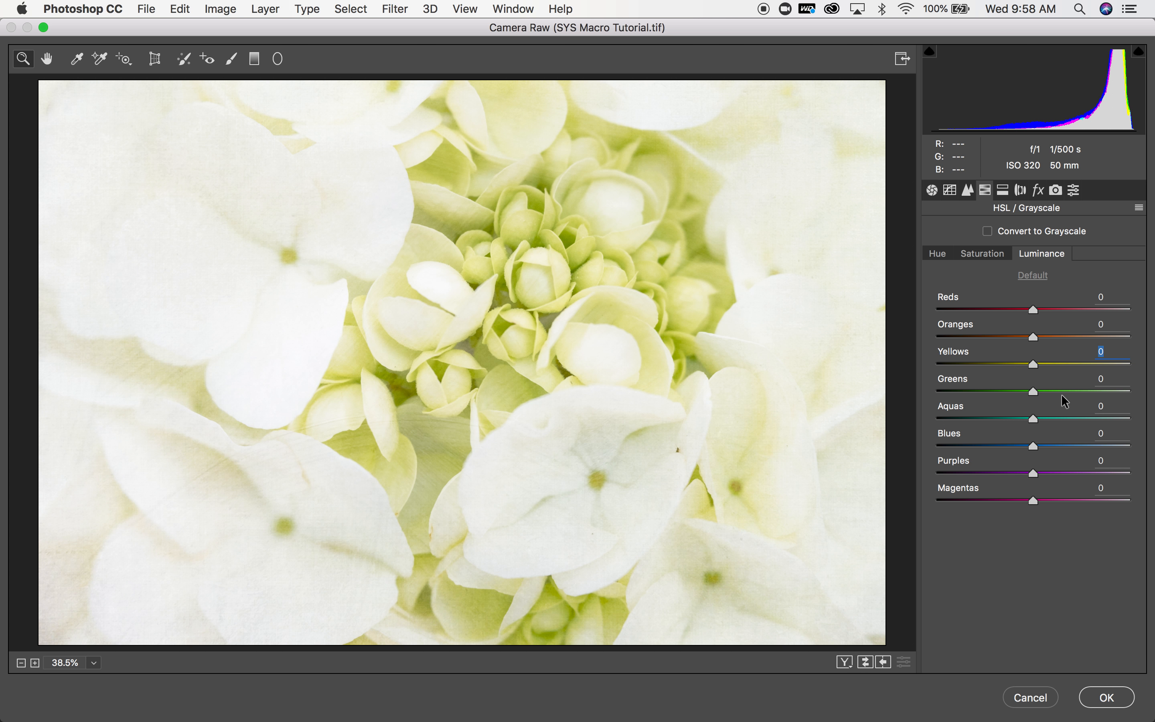
# Try lowering the Yellows saturation to about -14 and reset it to 0.
pyautogui.click(992, 260)
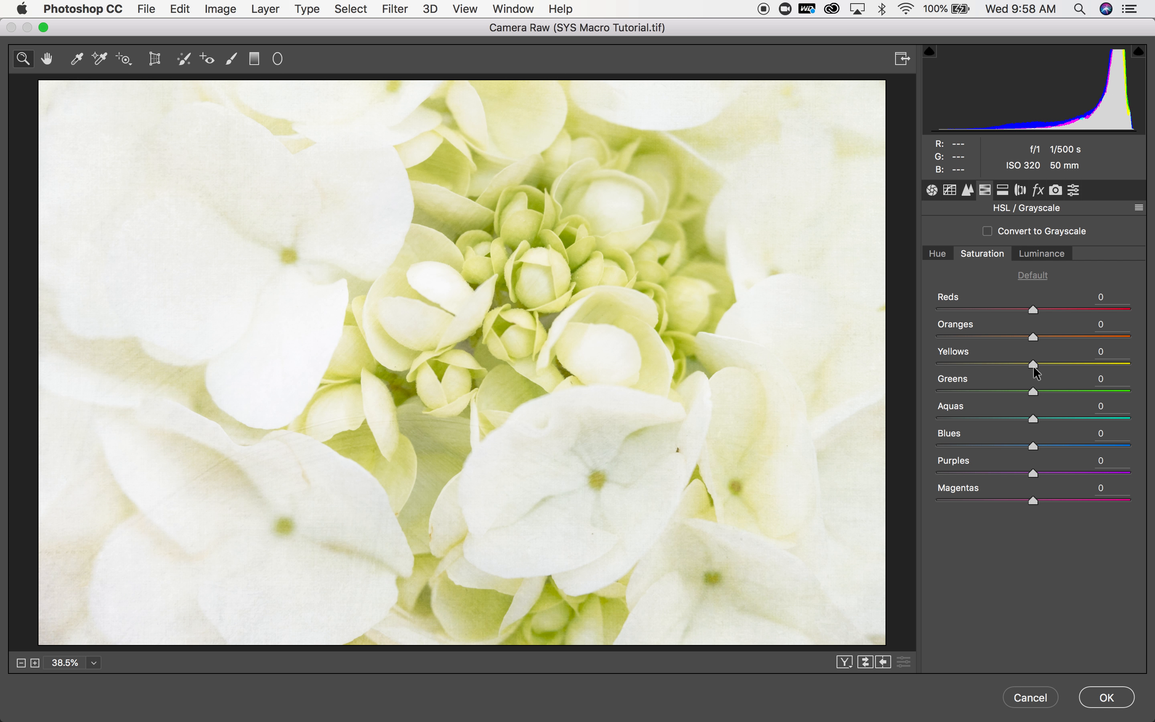
pyautogui.moveTo(1032, 361); pyautogui.dragTo(1008, 363)
pyautogui.moveTo(1008, 362); pyautogui.dragTo(1016, 362)
pyautogui.doubleClick(1016, 362)
pyautogui.moveTo(1032, 363); pyautogui.dragTo(1017, 364)
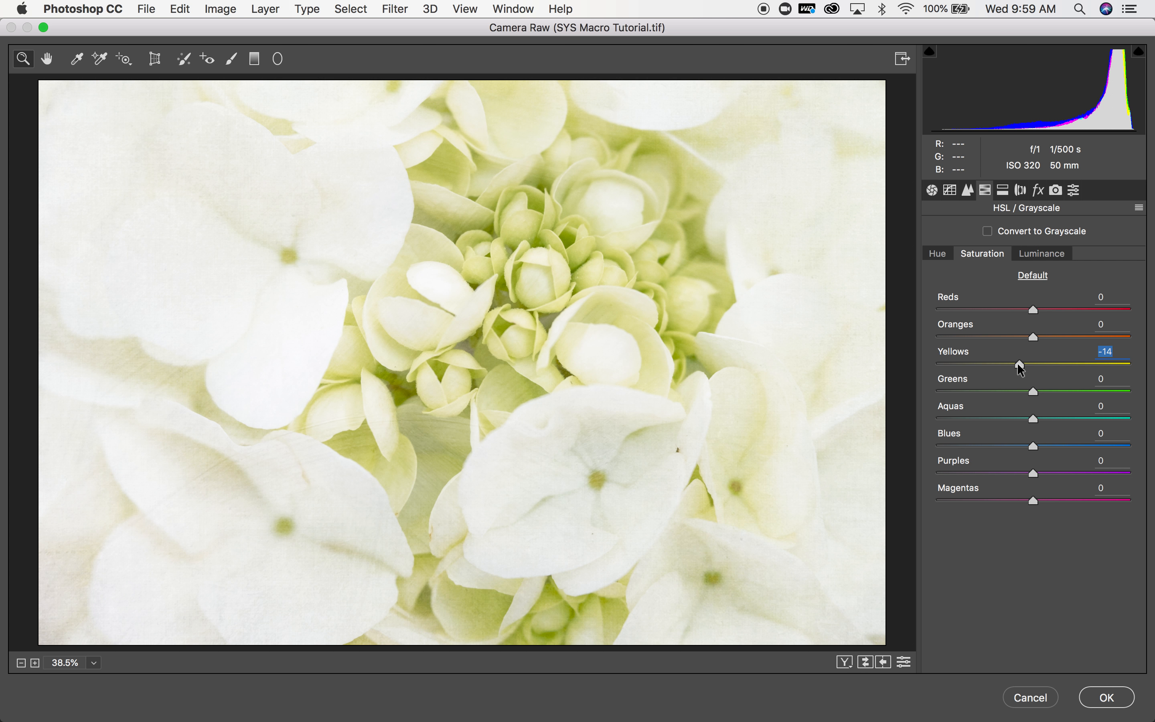
pyautogui.doubleClick(1020, 365)
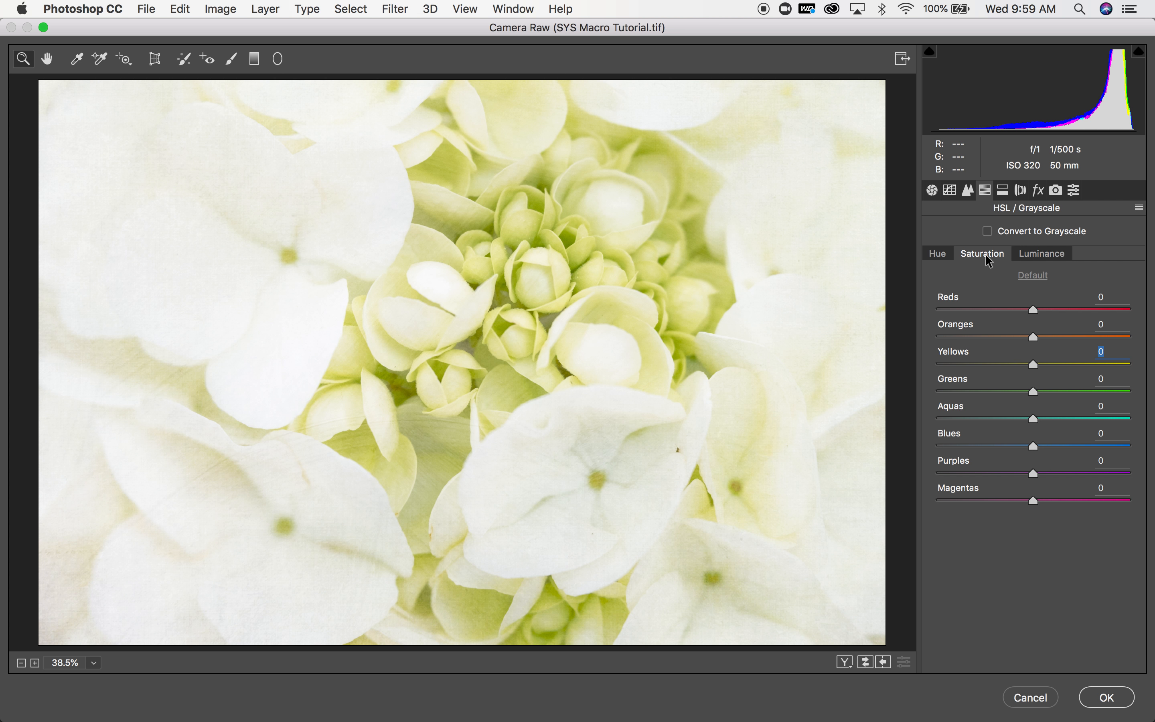
# Test a strong negative Yellows hue shift, reset it, and set the Yellows hue to +17.
pyautogui.click(936, 254)
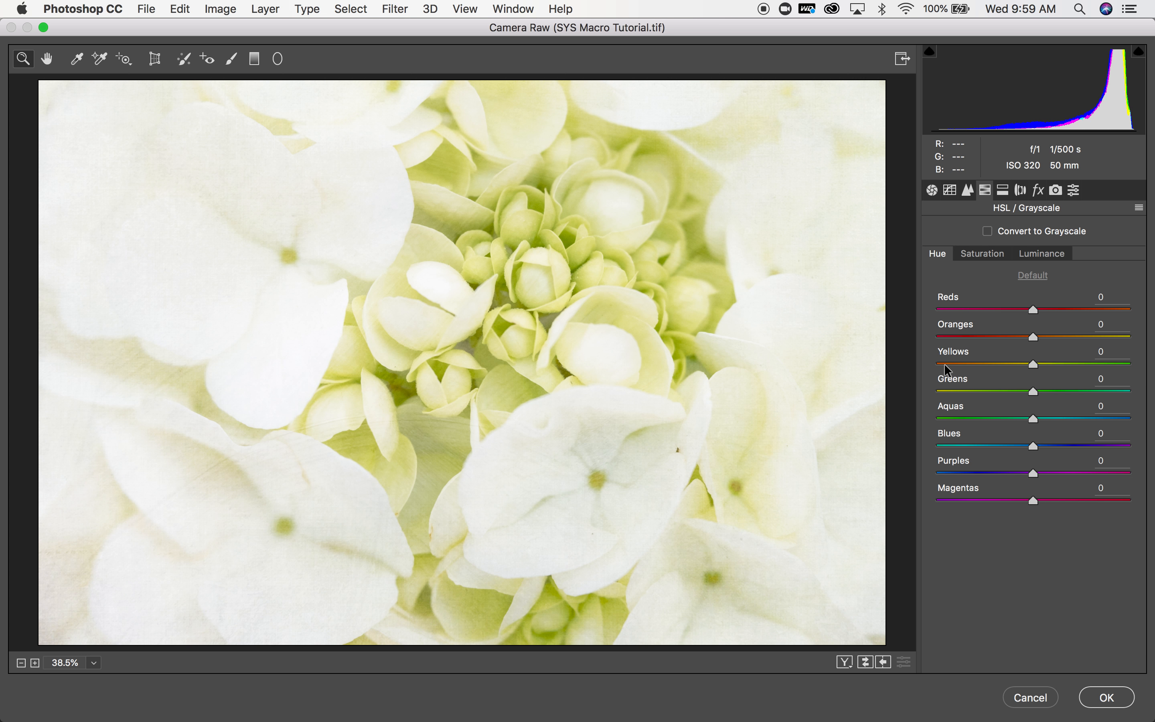
pyautogui.moveTo(1034, 363); pyautogui.dragTo(955, 363)
pyautogui.doubleClick(955, 363)
pyautogui.moveTo(1034, 365); pyautogui.dragTo(1049, 366)
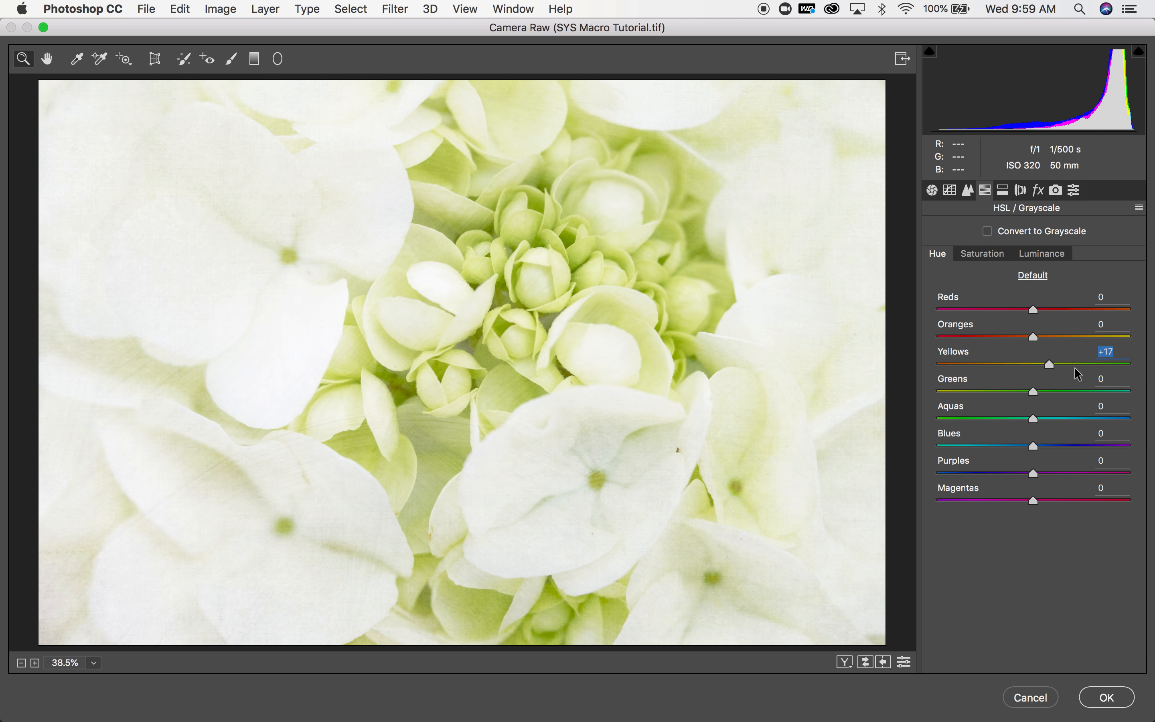
# Reset the Yellows hue, test a strong positive shift, and settle it back at about +17.
pyautogui.doubleClick(1050, 365)
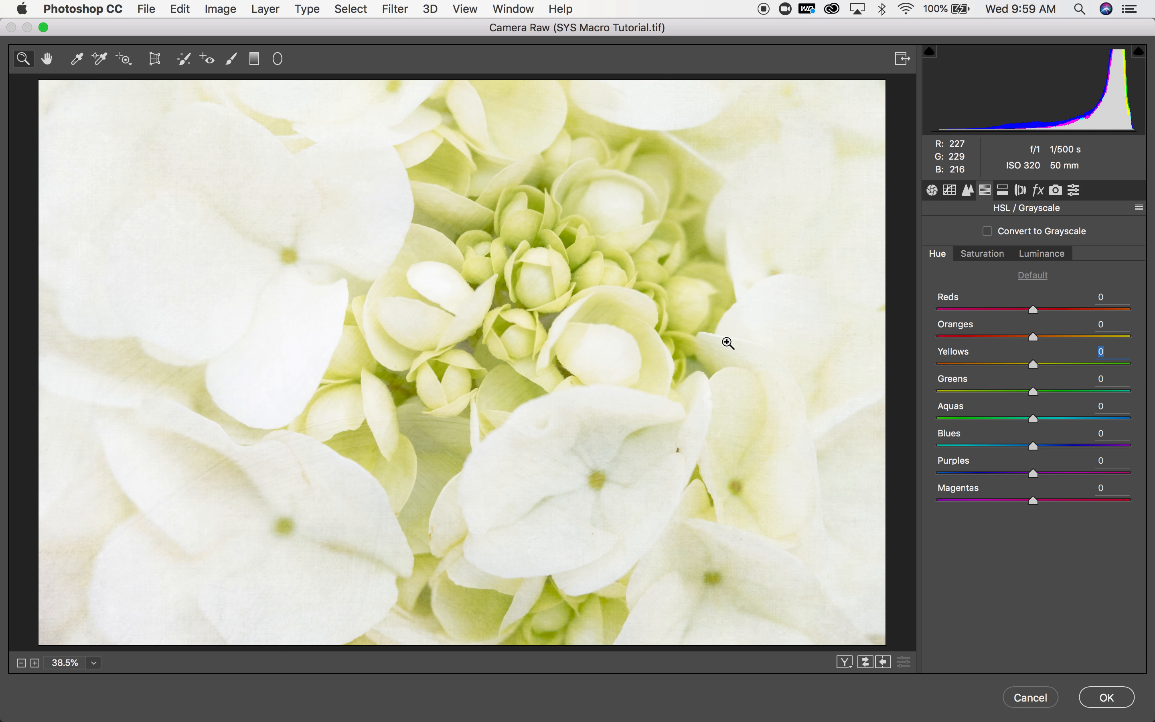
pyautogui.moveTo(1034, 362); pyautogui.dragTo(1118, 362)
pyautogui.doubleClick(1117, 363)
pyautogui.moveTo(1034, 363); pyautogui.dragTo(1049, 361)
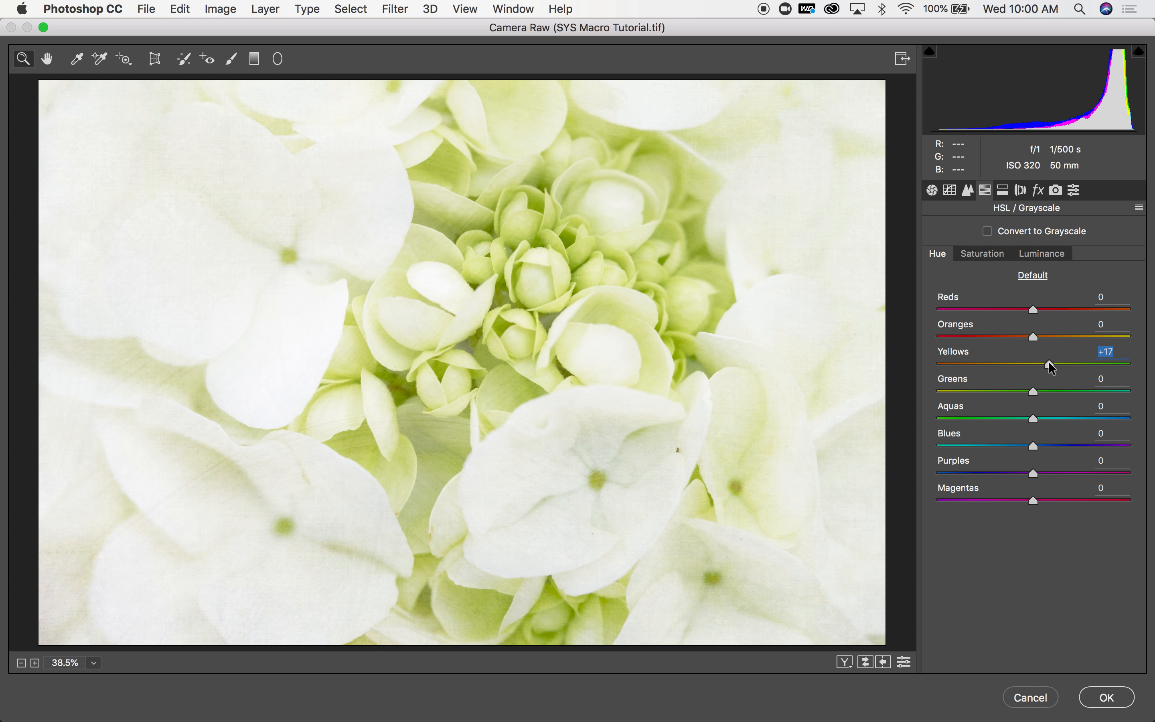
pyautogui.moveTo(1049, 361); pyautogui.dragTo(1041, 361)
pyautogui.moveTo(1043, 364); pyautogui.dragTo(1048, 363)
# Lower the Yellows saturation slightly and apply the Camera Raw Filter.
pyautogui.click(988, 256)
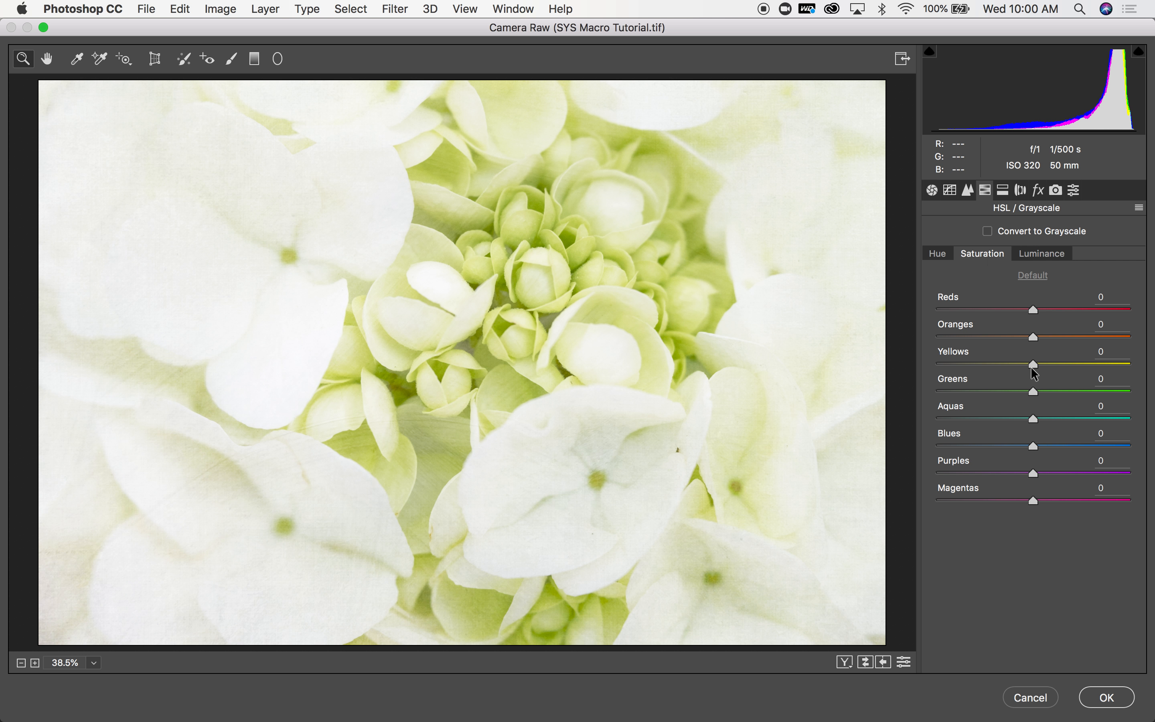
pyautogui.moveTo(1032, 364); pyautogui.dragTo(1025, 392)
pyautogui.click(1102, 698)
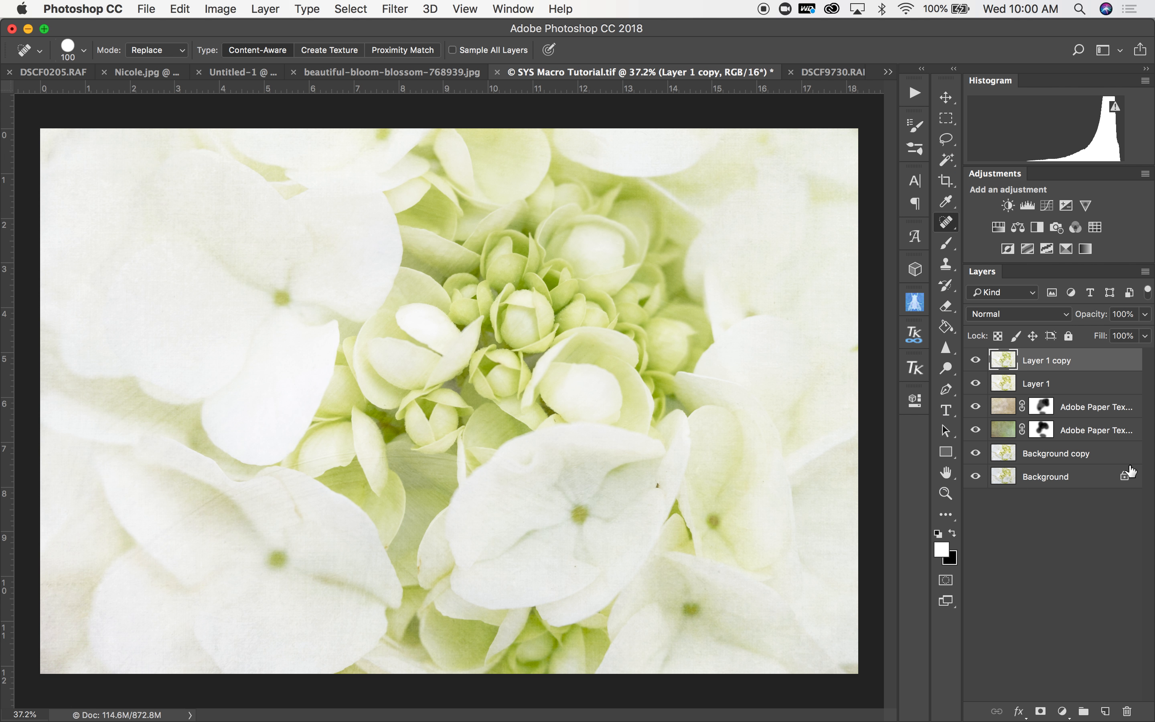
# Hide and show Layer 1 copy to compare the image before and after the color adjustment.
pyautogui.click(976, 363)
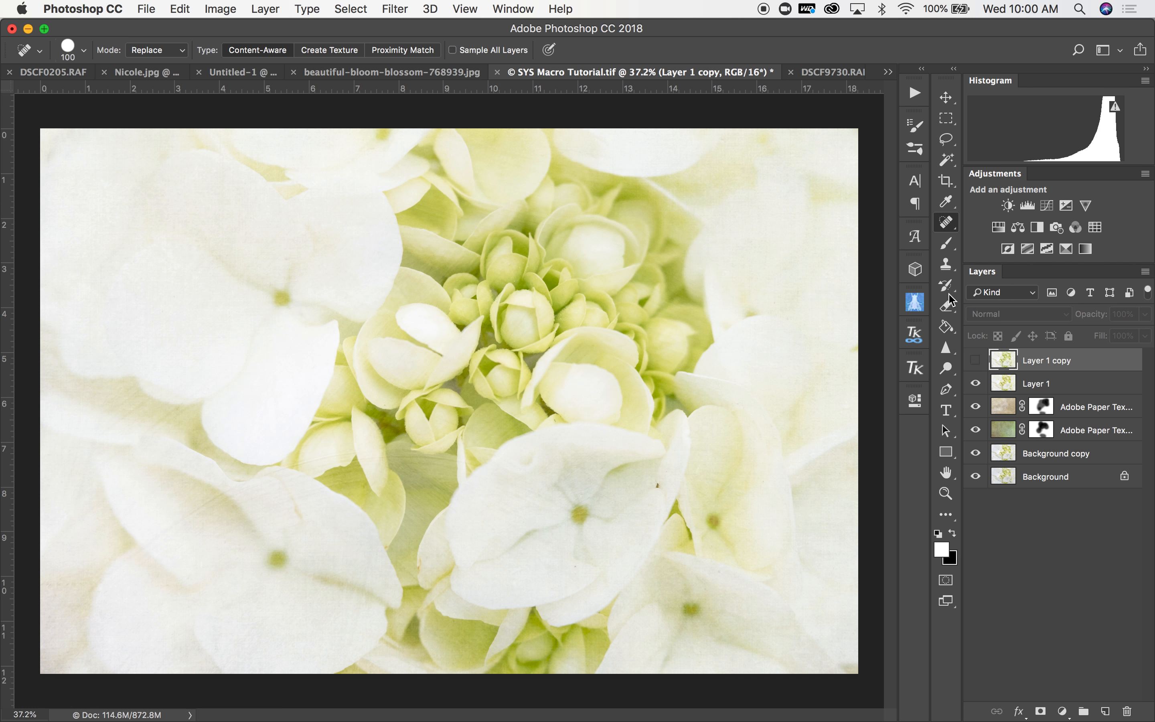
pyautogui.click(392, 11)
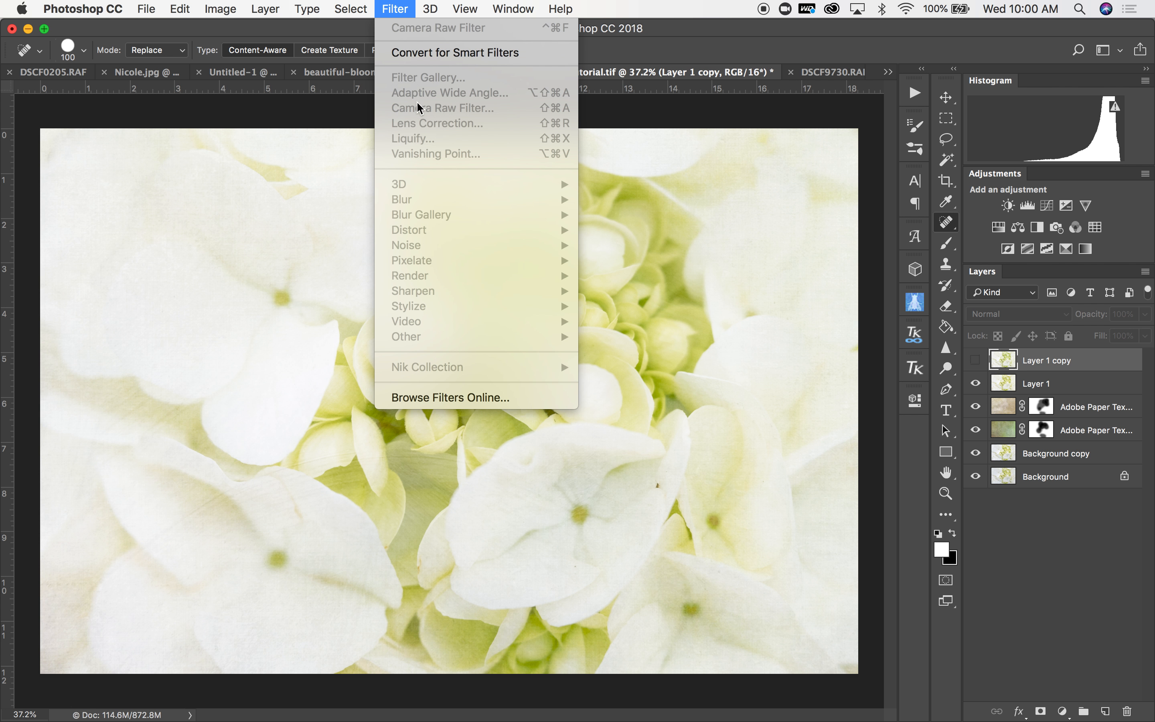
pyautogui.click(392, 10)
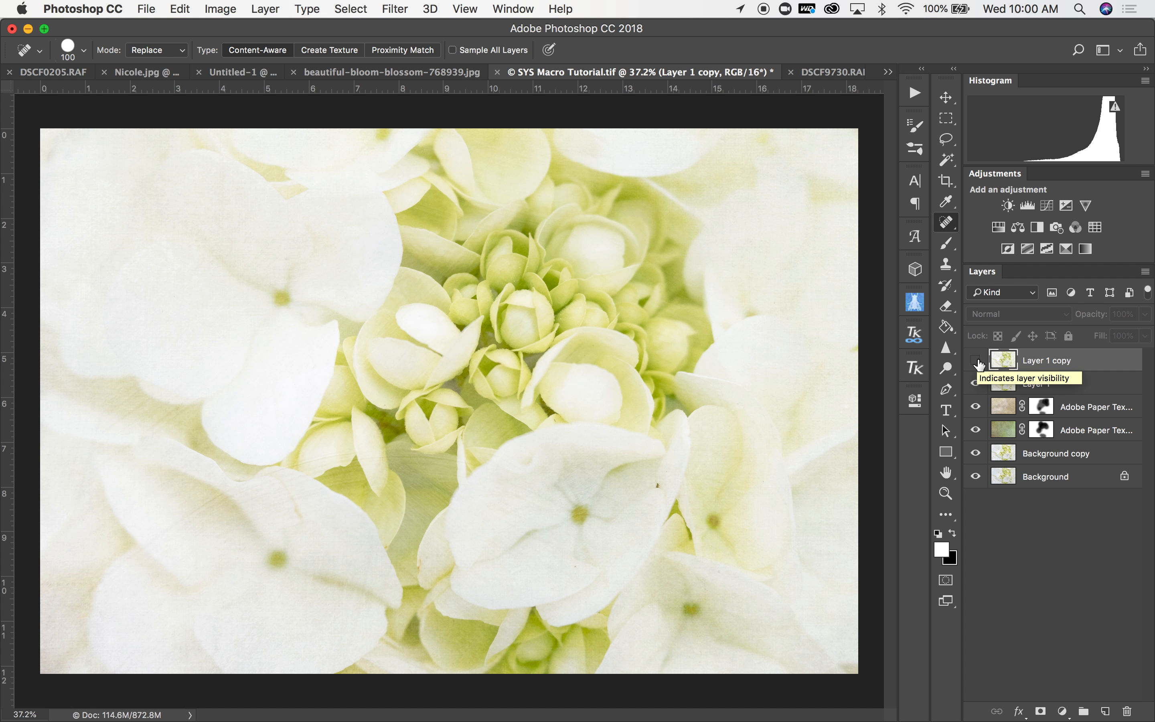
pyautogui.click(977, 361)
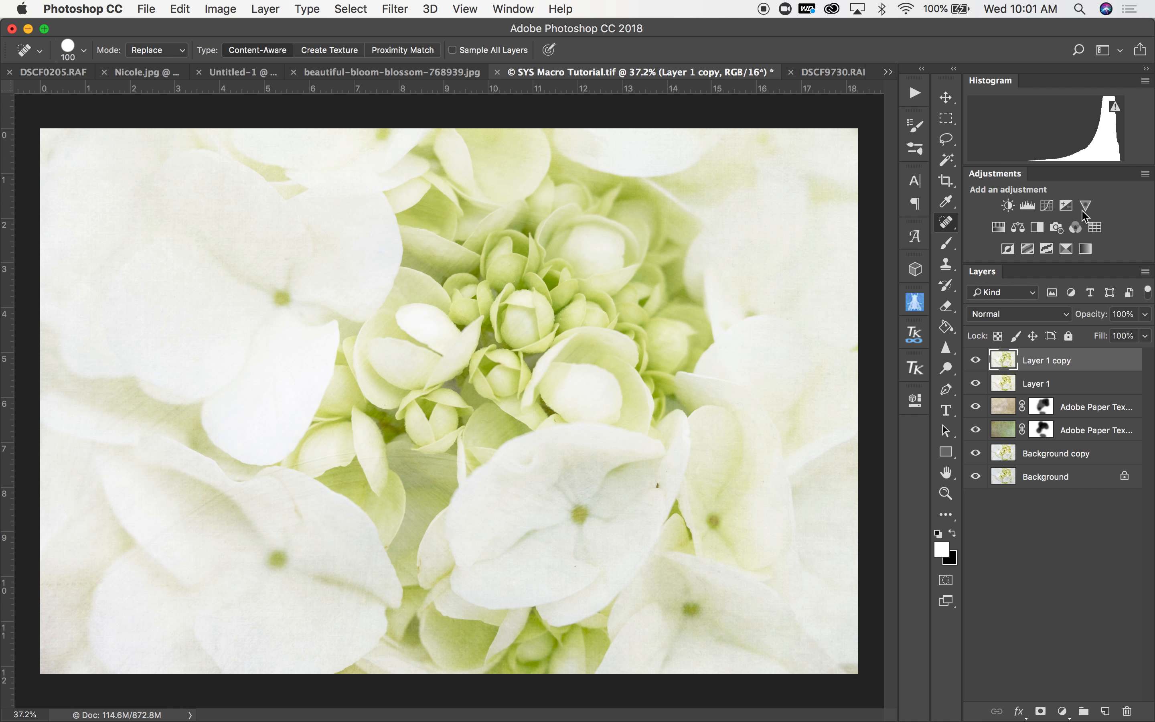
# Duplicate Layer 1 copy, keeping the suggested name Layer 1 copy 2.
pyautogui.rightClick(1038, 368)
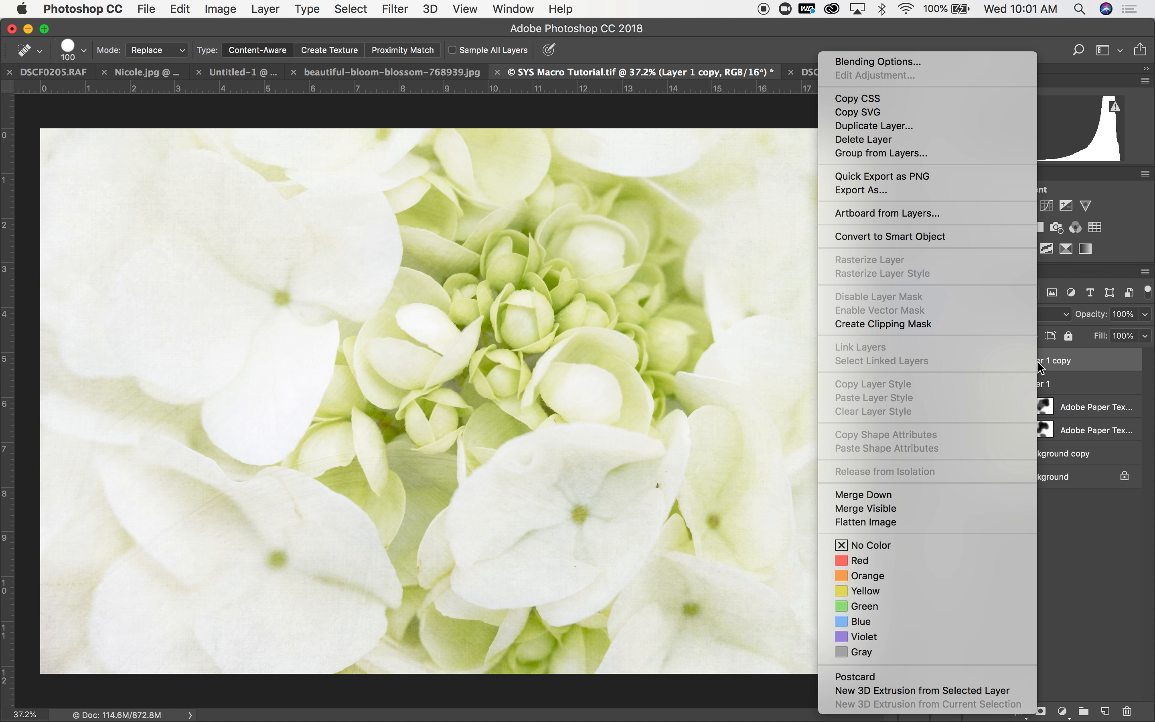
pyautogui.click(934, 126)
pyautogui.click(718, 305)
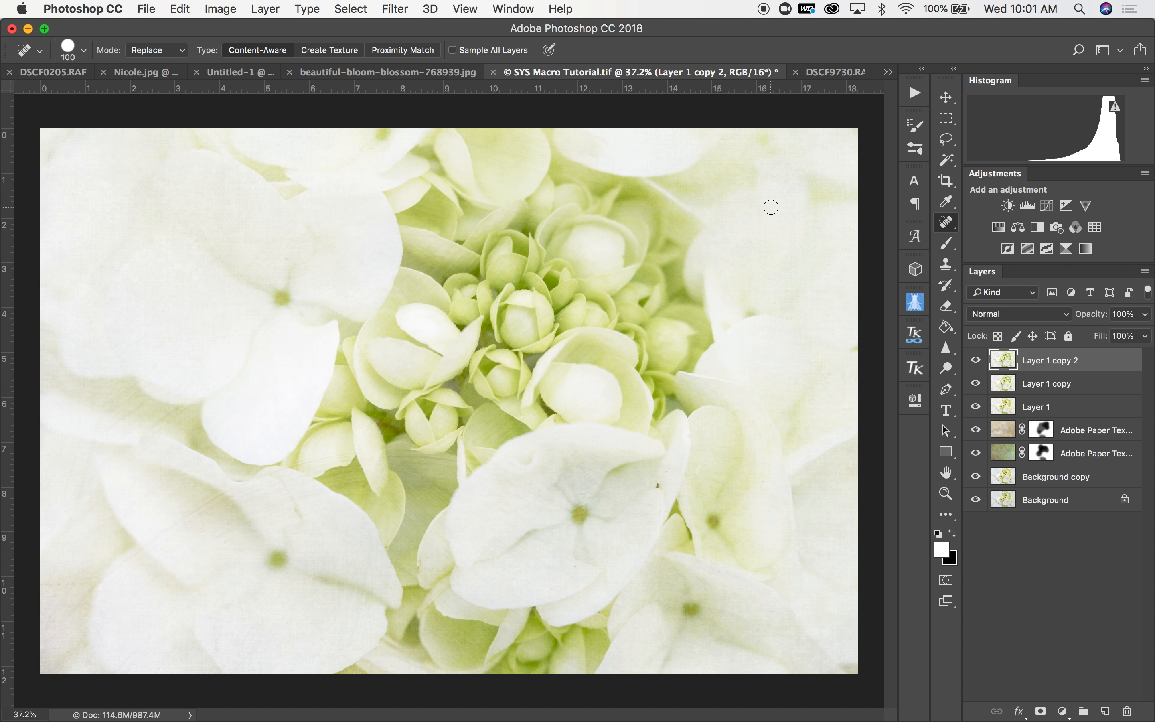
# Brighten Layer 1 copy 2 with a Brightness/Contrast adjustment.
pyautogui.click(220, 8)
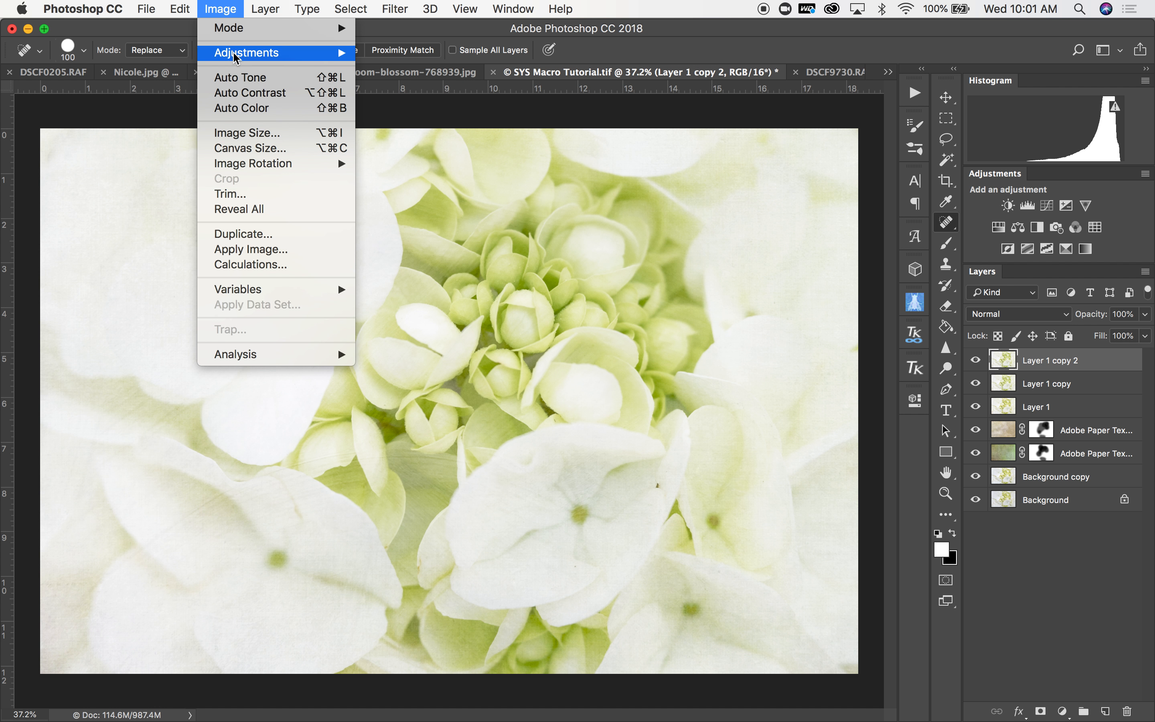
pyautogui.moveTo(237, 58)
pyautogui.click(423, 57)
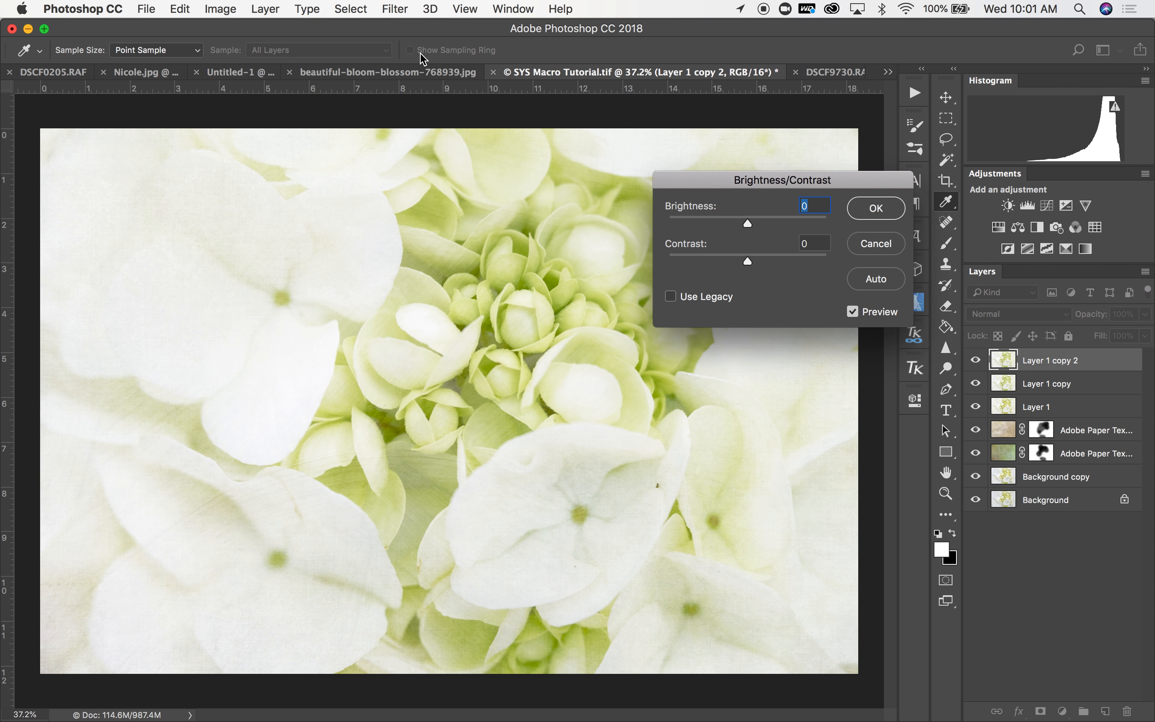
pyautogui.moveTo(770, 181); pyautogui.dragTo(963, 70)
pyautogui.moveTo(943, 115); pyautogui.dragTo(954, 118)
pyautogui.click(1071, 101)
pyautogui.press('j')
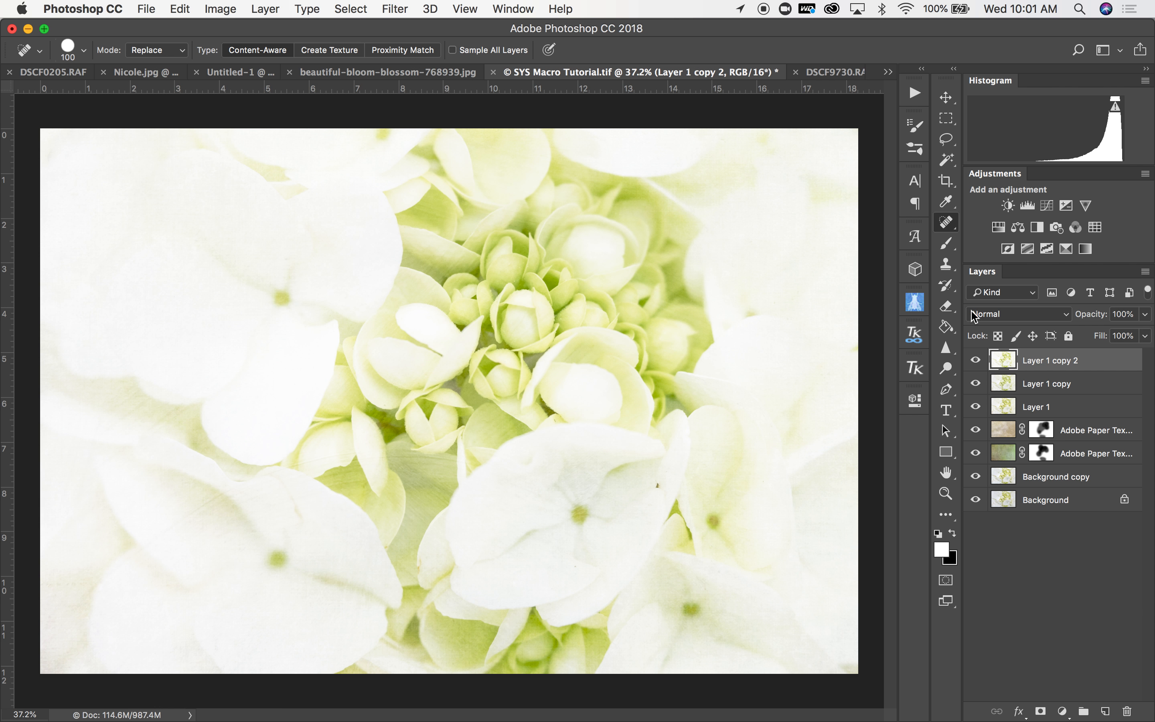
# Reduce the opacity of Layer 1 copy 2 to 54% and compare the image with the layer hidden and shown.
pyautogui.click(977, 360)
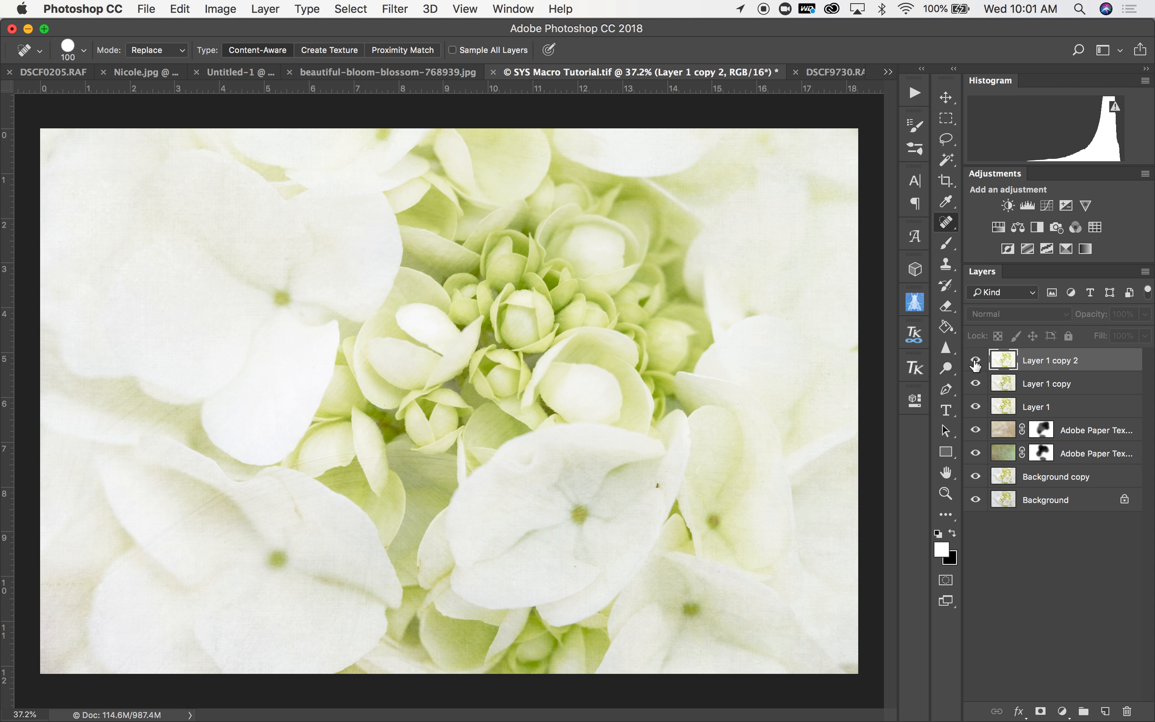
pyautogui.click(977, 362)
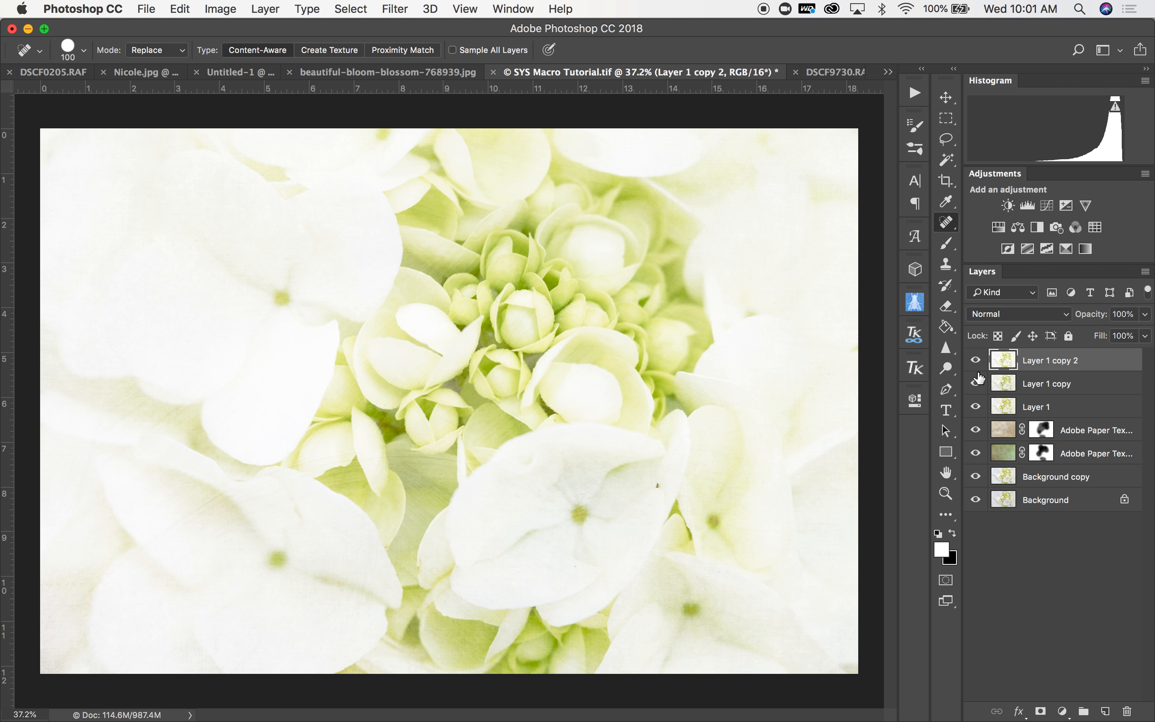
pyautogui.click(1146, 316)
pyautogui.moveTo(1122, 337); pyautogui.dragTo(1110, 338)
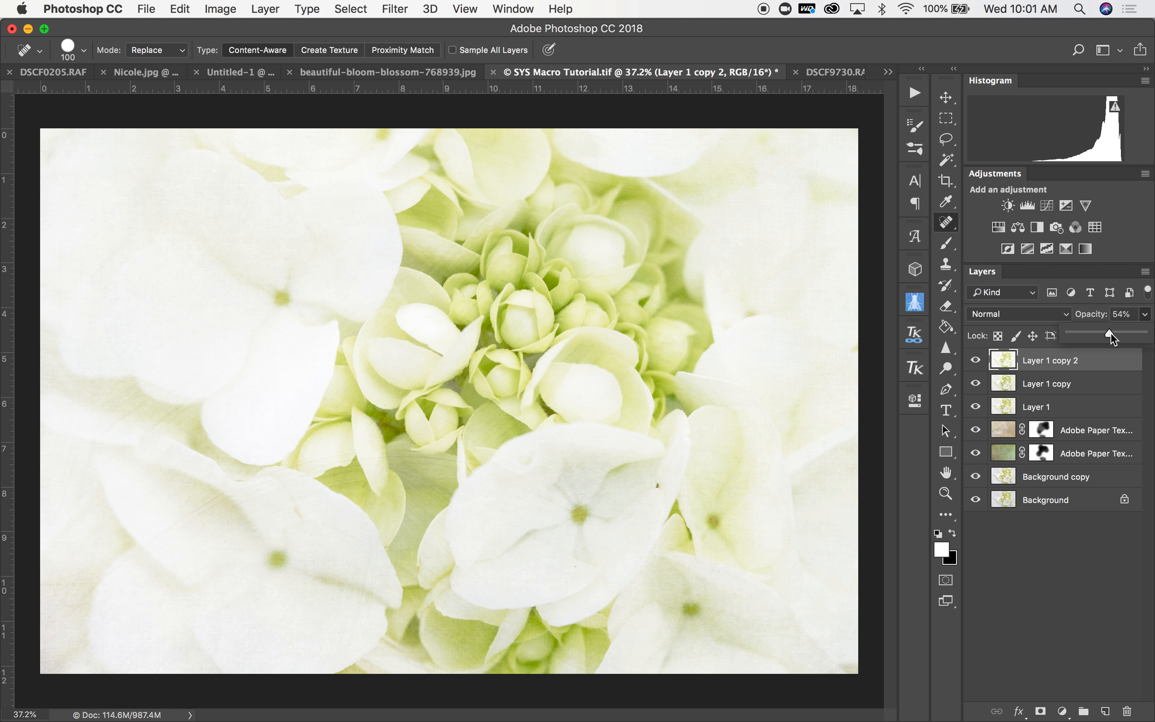
pyautogui.click(976, 363)
pyautogui.click(976, 363)
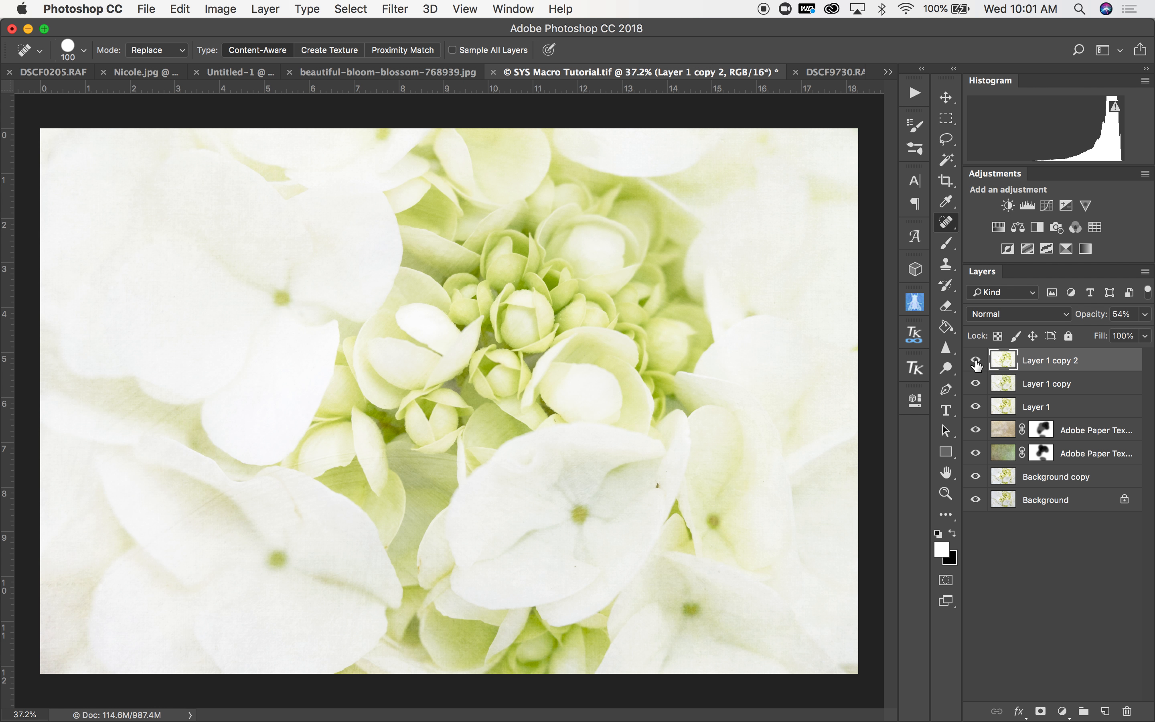
pyautogui.click(976, 363)
pyautogui.click(977, 363)
# Add a layer mask to Layer 1 copy 2 and paint black over the outer petals with a 90% opacity brush.
pyautogui.click(1043, 712)
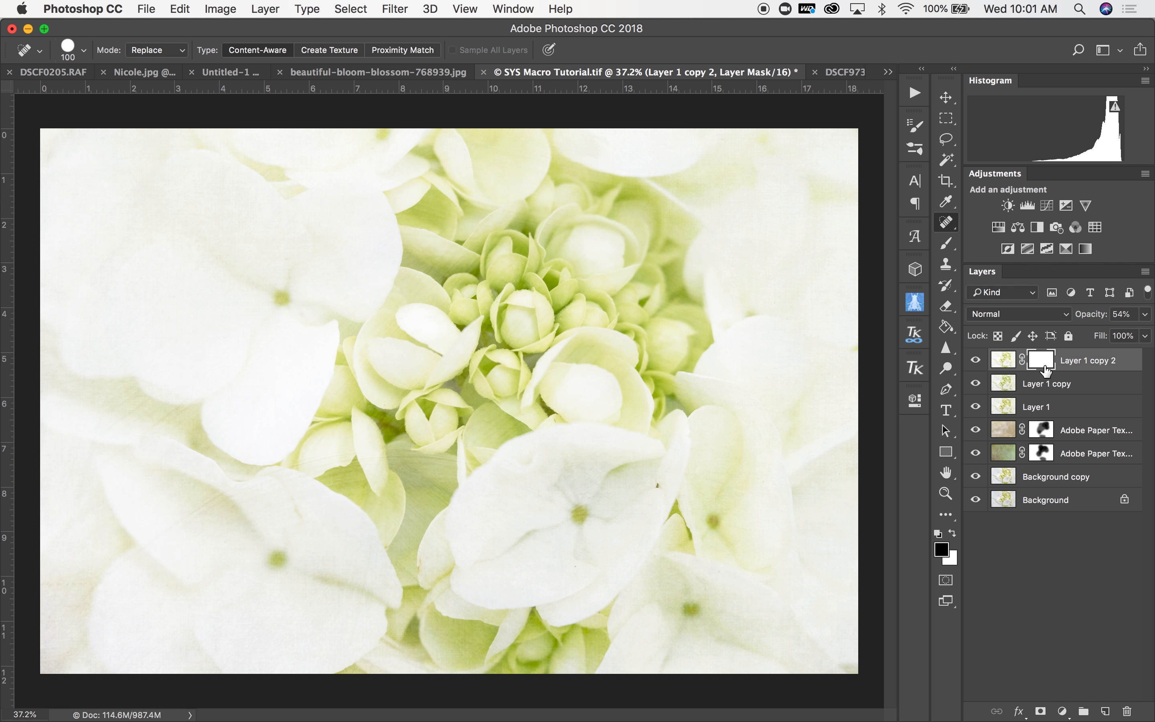
pyautogui.click(948, 245)
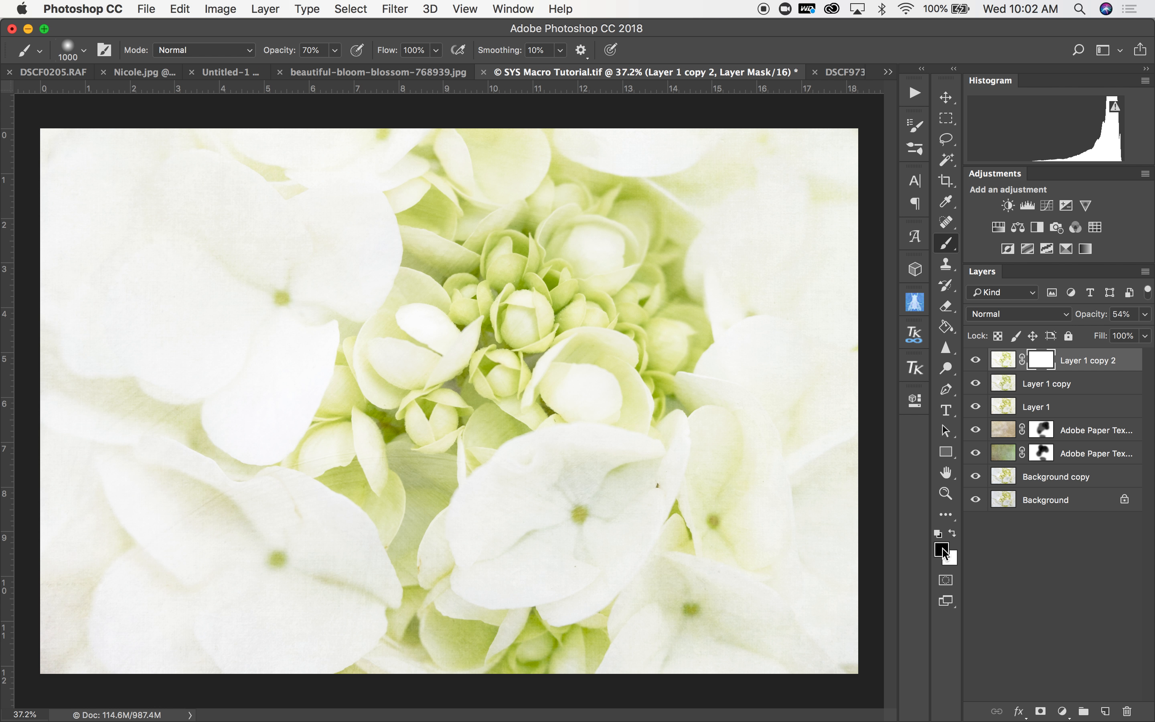
pyautogui.press('9')
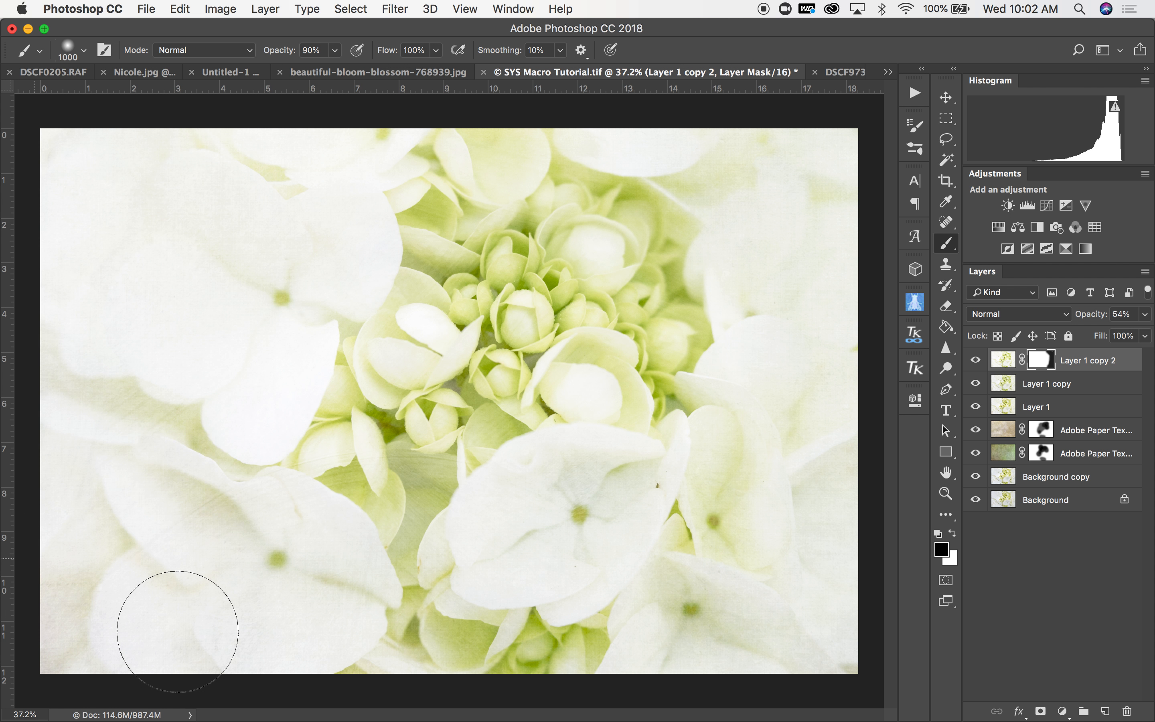
pyautogui.moveTo(341, 564); pyautogui.dragTo(201, 648)
pyautogui.moveTo(105, 409)
pyautogui.mouseDown()
pyautogui.moveTo(122, 277)
pyautogui.moveTo(103, 278)
pyautogui.mouseUp()
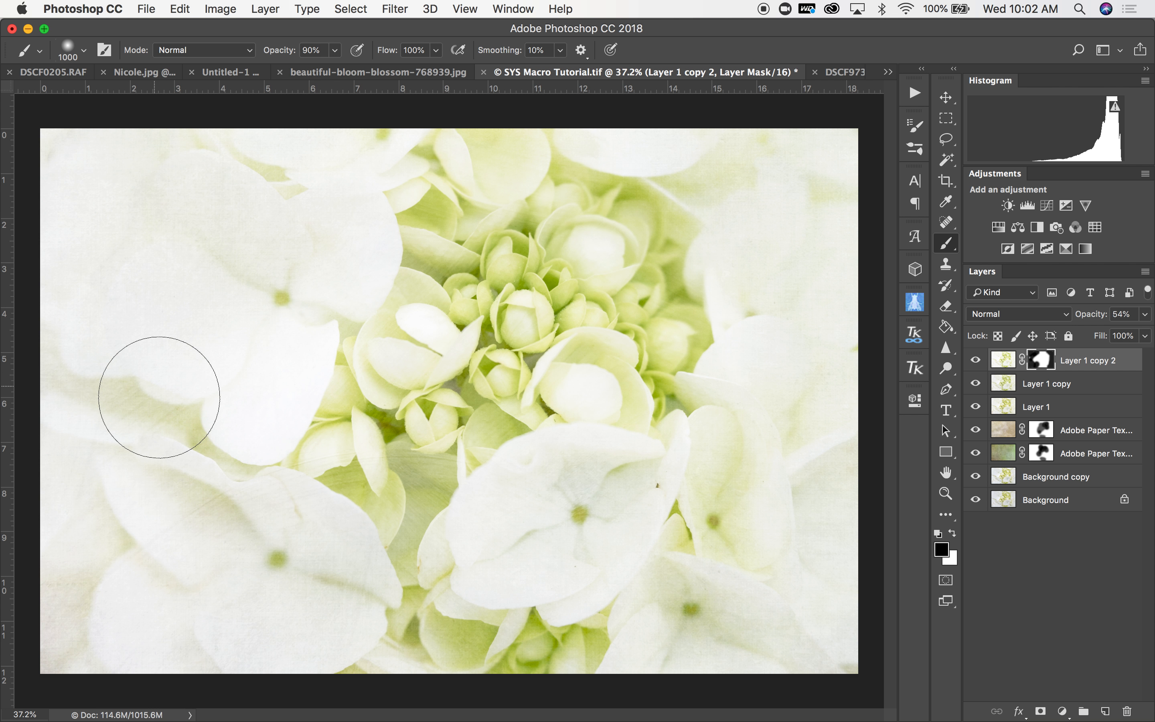
pyautogui.moveTo(312, 203)
pyautogui.mouseDown()
pyautogui.moveTo(374, 165)
pyautogui.moveTo(518, 130)
pyautogui.moveTo(637, 127)
pyautogui.moveTo(841, 162)
pyautogui.mouseUp()
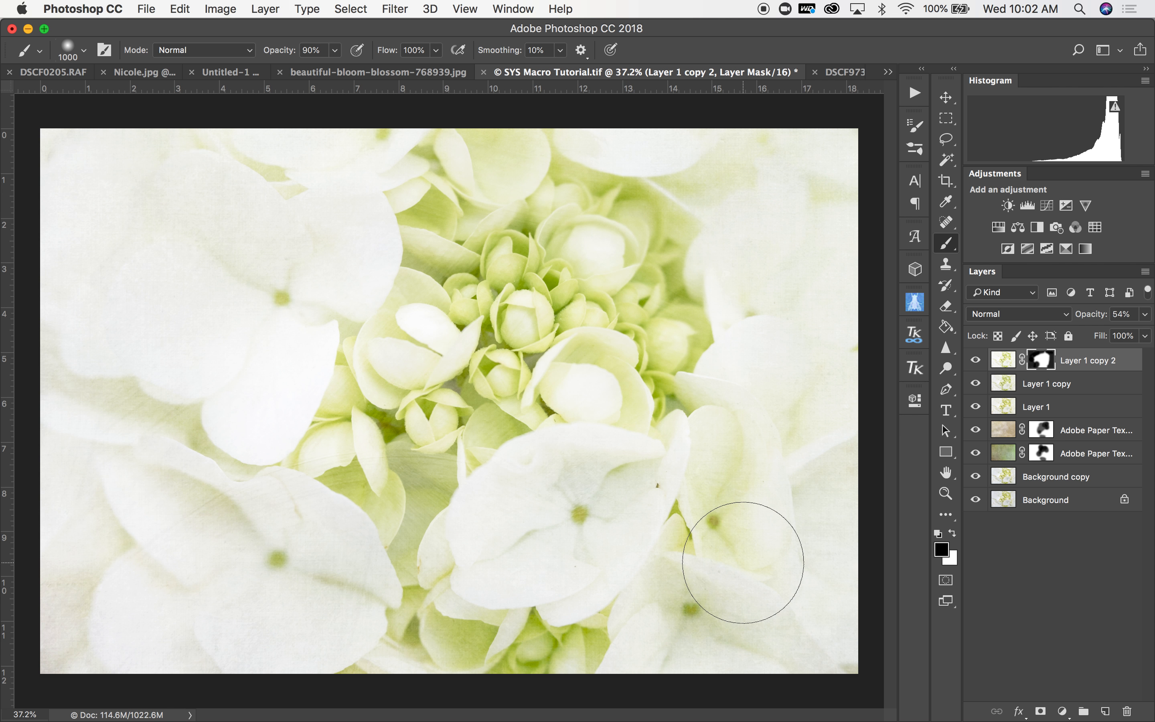
# Try the Dangerous_Liasons Flypaper texture in Soft Light above Background copy and compare it hidden and shown.
pyautogui.click(1044, 479)
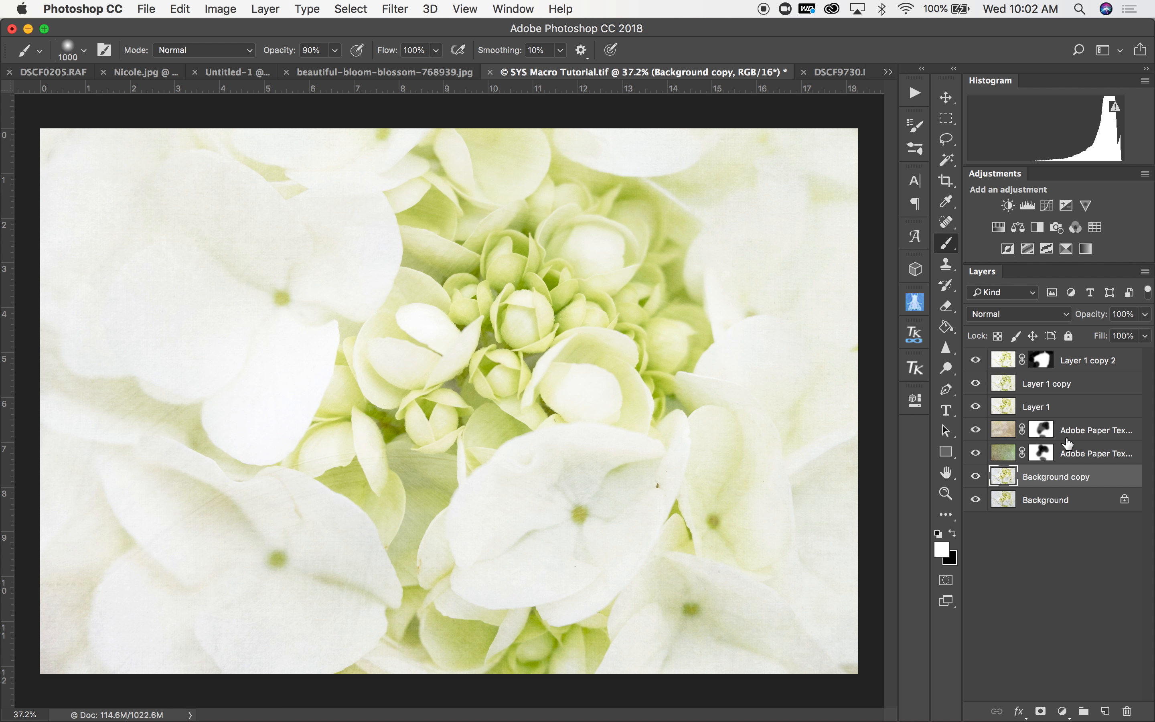
pyautogui.click(916, 302)
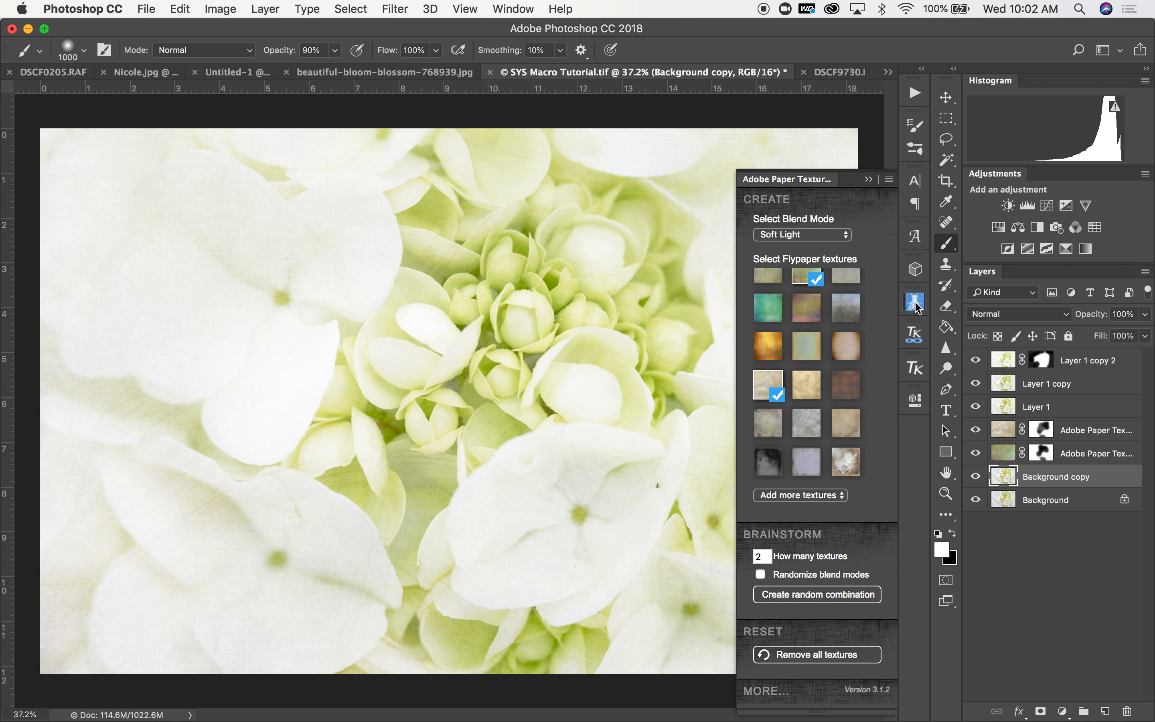
pyautogui.click(812, 382)
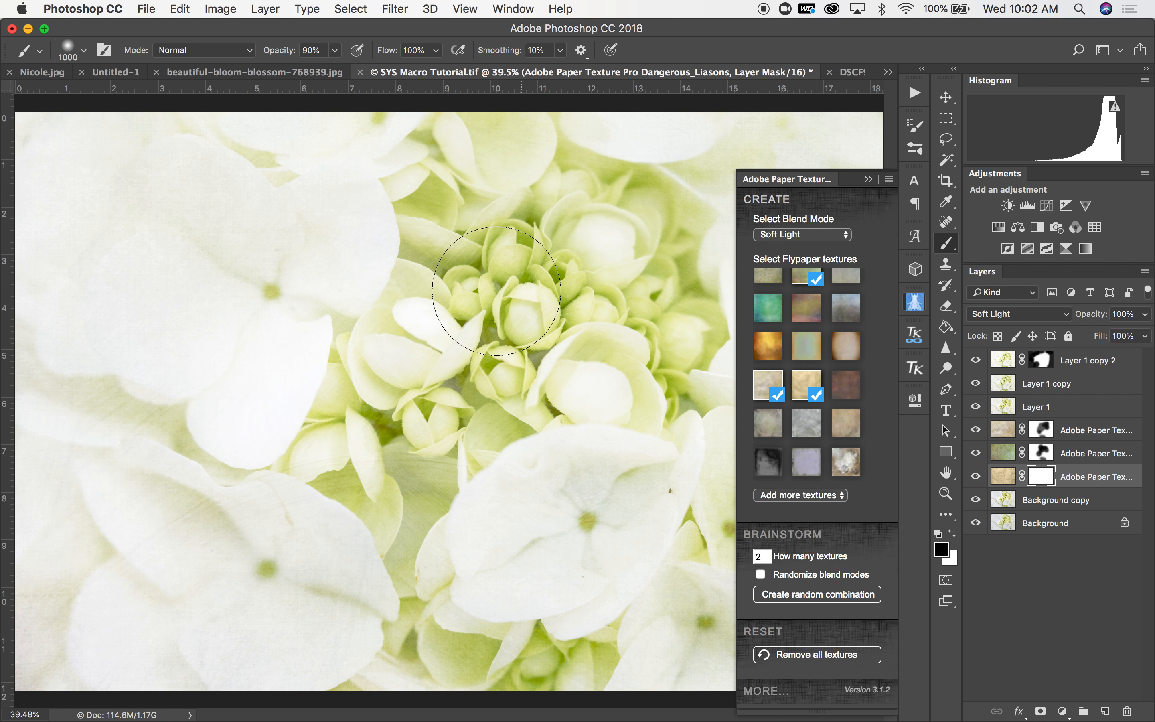
pyautogui.scroll(-3, 356, 475)
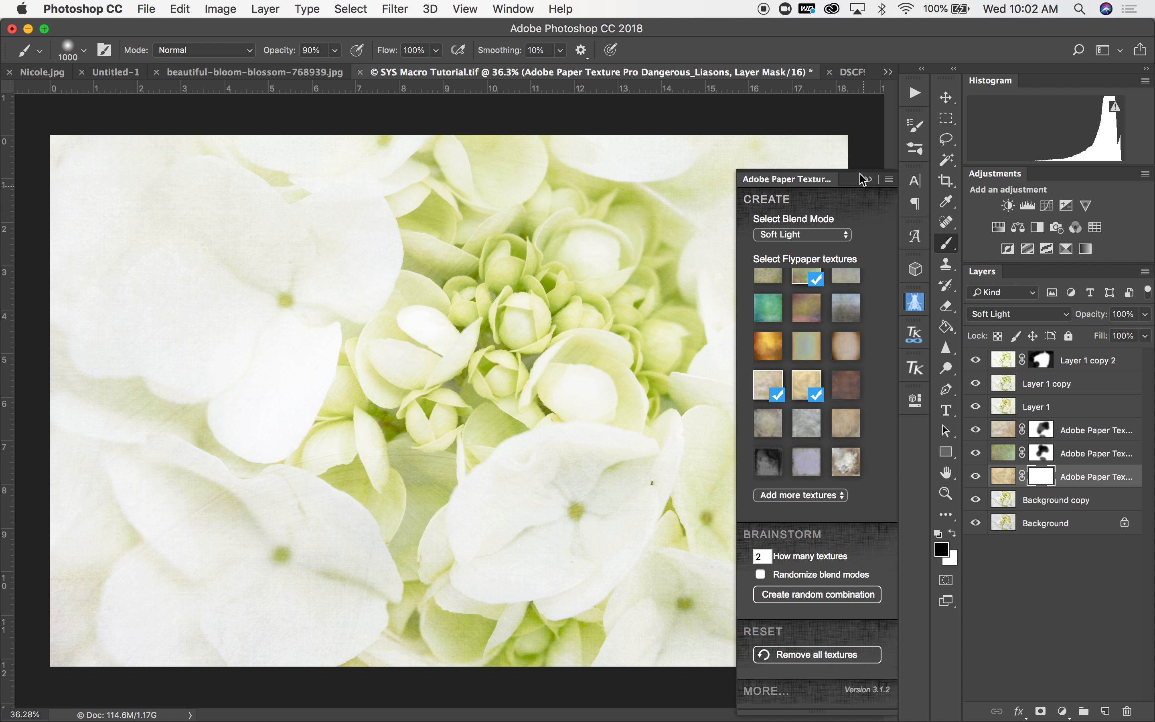
pyautogui.click(864, 179)
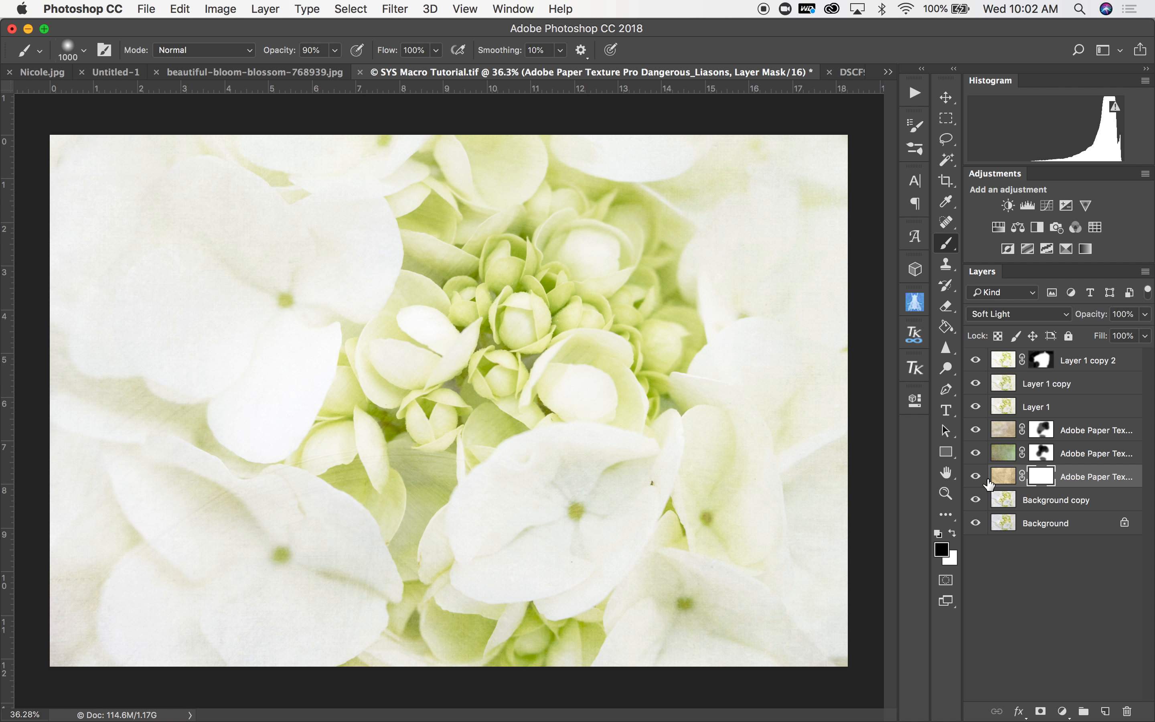
pyautogui.click(976, 476)
pyautogui.click(976, 476)
# Test the Dangerous_Liasons texture at lower opacity, restore it to 100%, and delete the texture layer.
pyautogui.click(1004, 318)
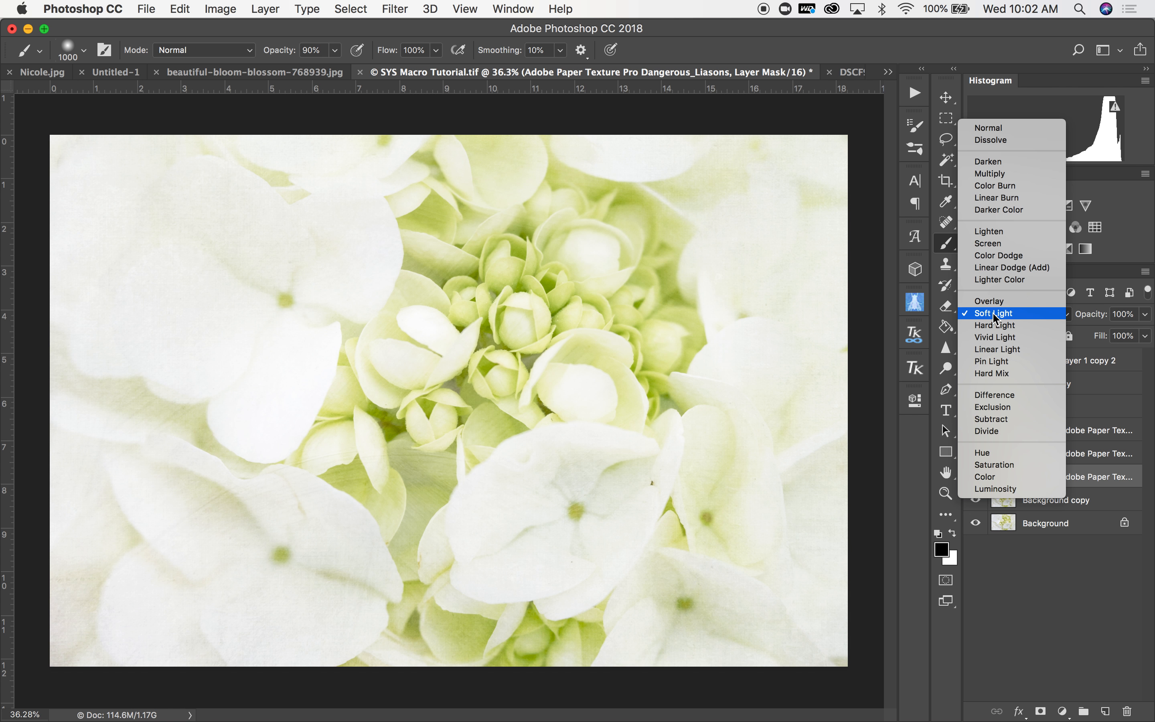
pyautogui.click(993, 315)
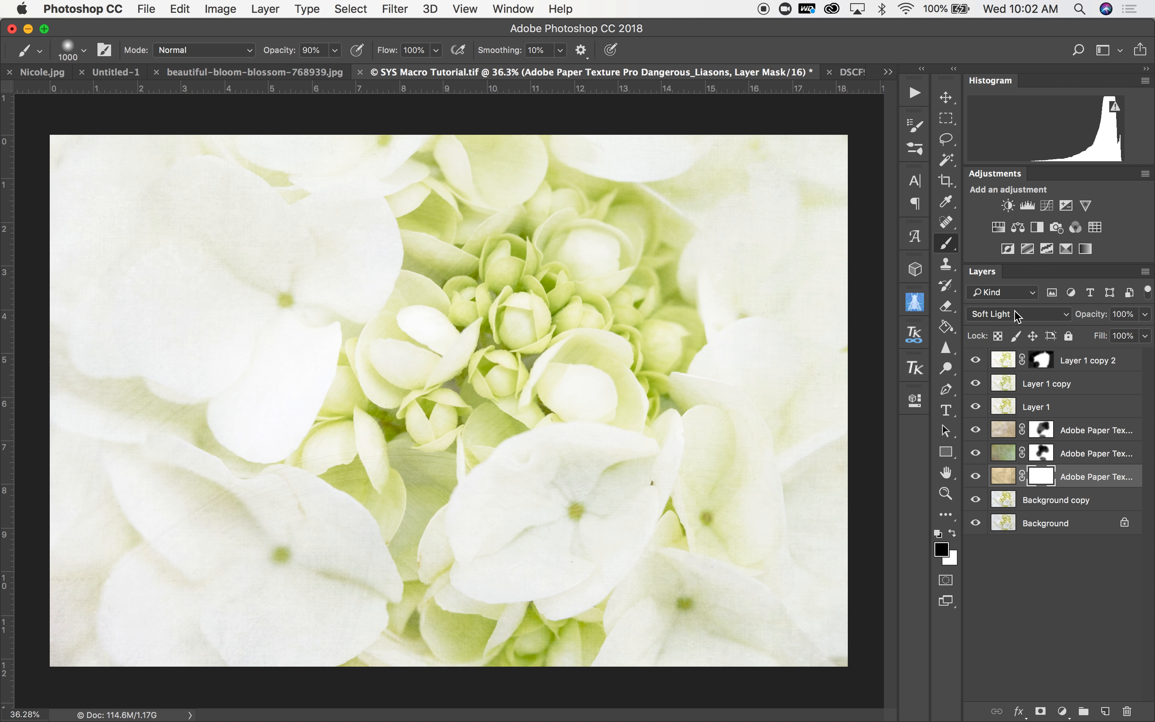
pyautogui.click(1147, 315)
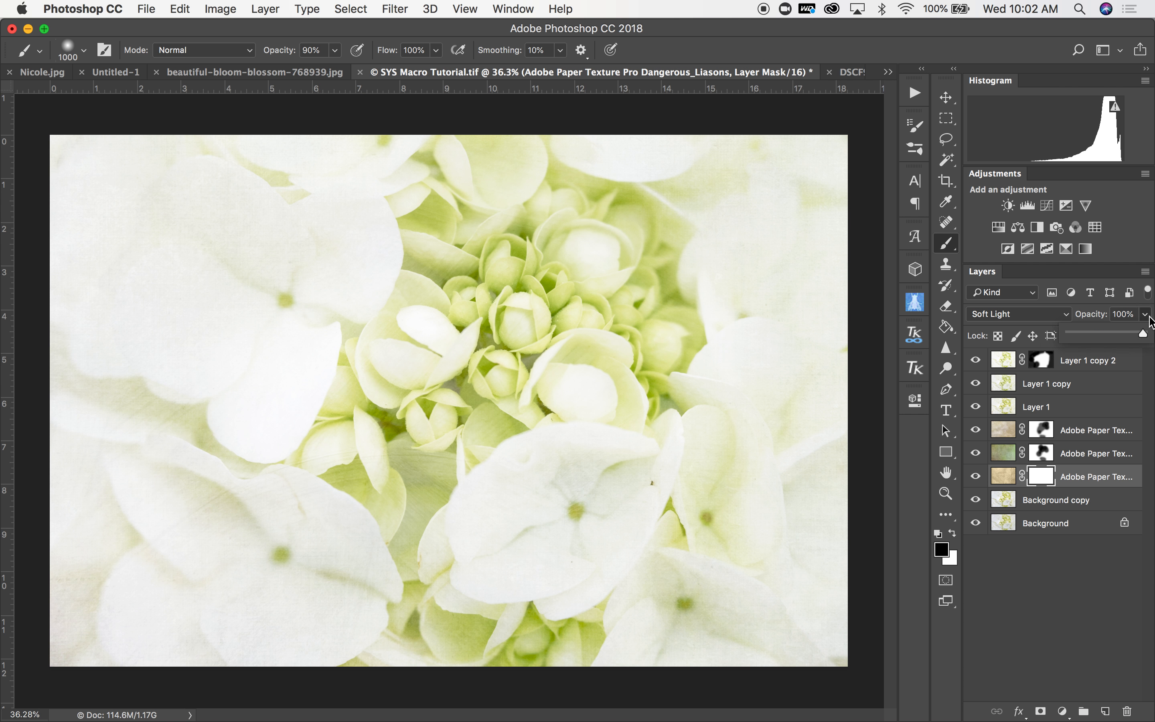
pyautogui.moveTo(1120, 340); pyautogui.dragTo(1094, 338)
pyautogui.moveTo(1090, 338); pyautogui.dragTo(1145, 336)
pyautogui.click(1100, 478)
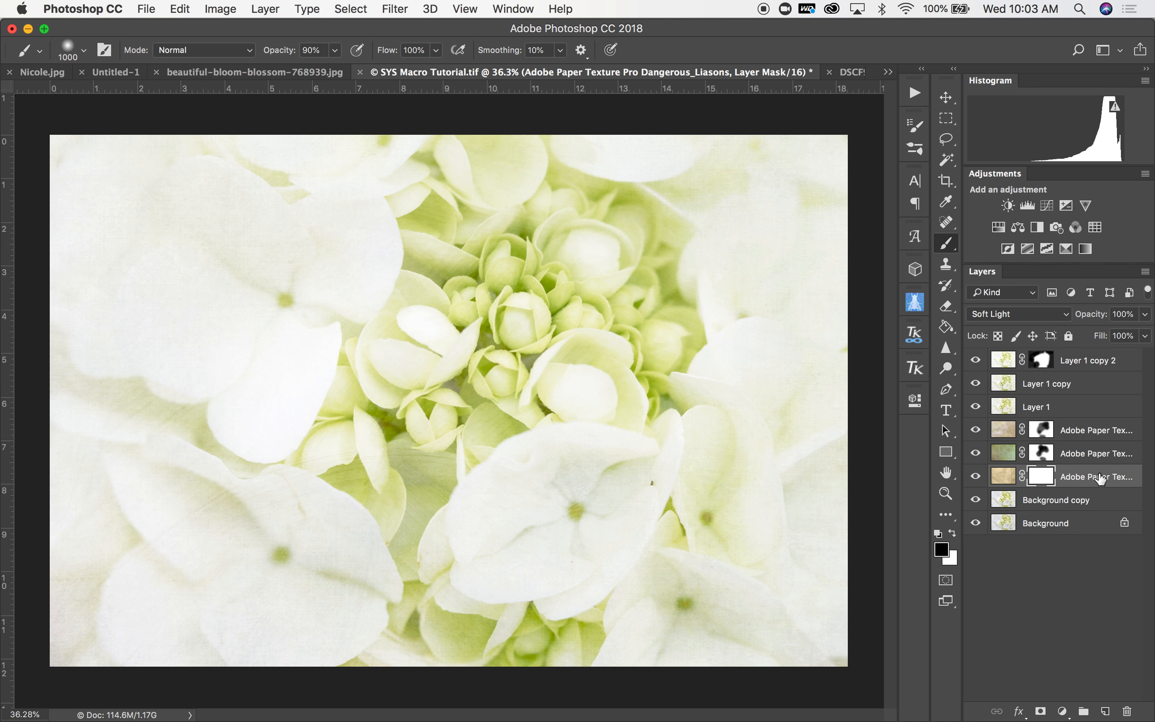
pyautogui.press('BackSpace')
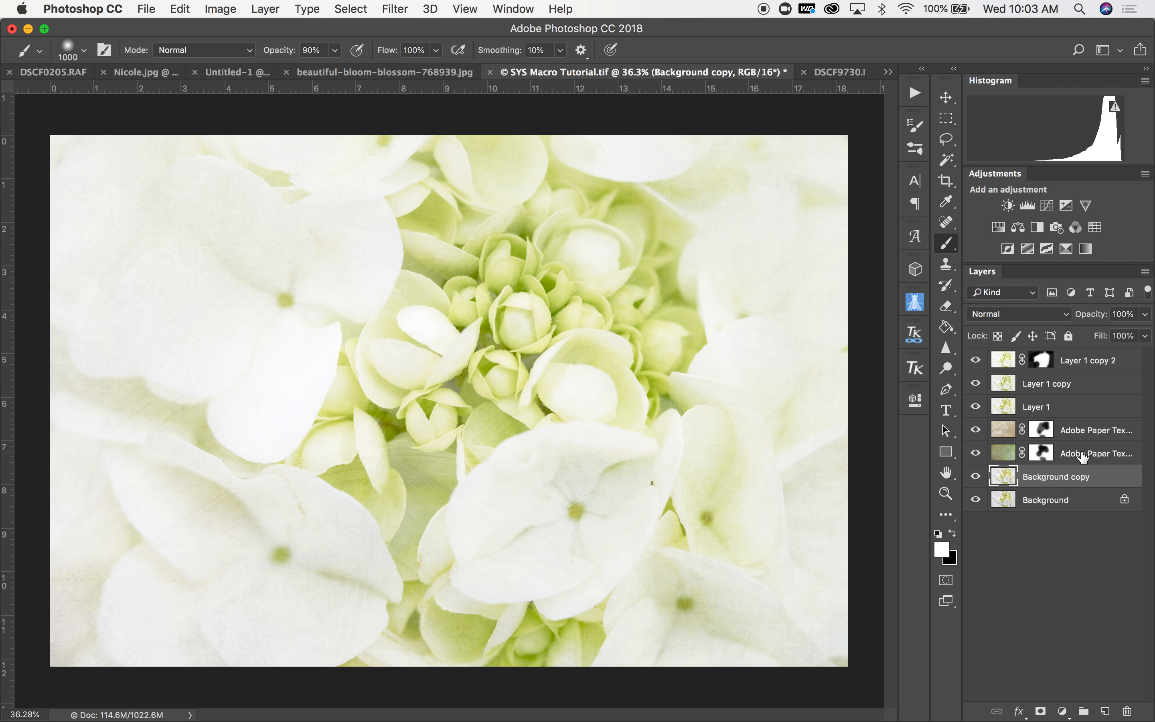
# Hide Layer 1 copy 2 and Layer 1 copy, and toggle Layer 1 to compare it with the layers below.
pyautogui.click(1040, 410)
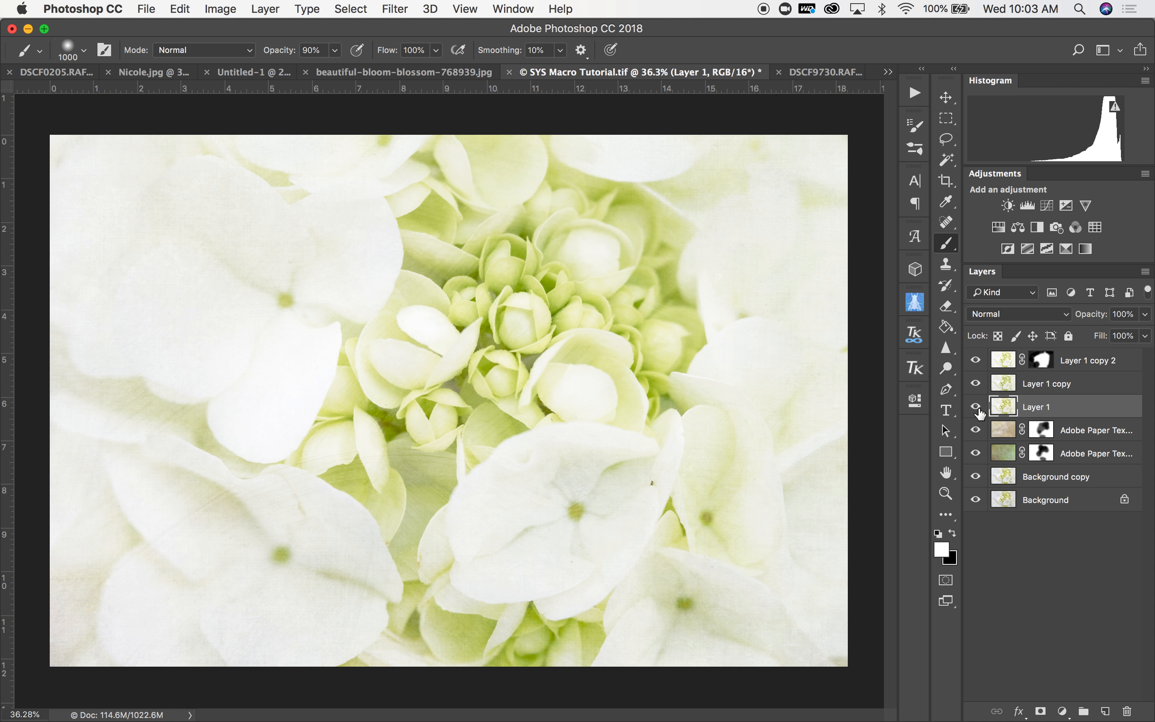
pyautogui.click(976, 360)
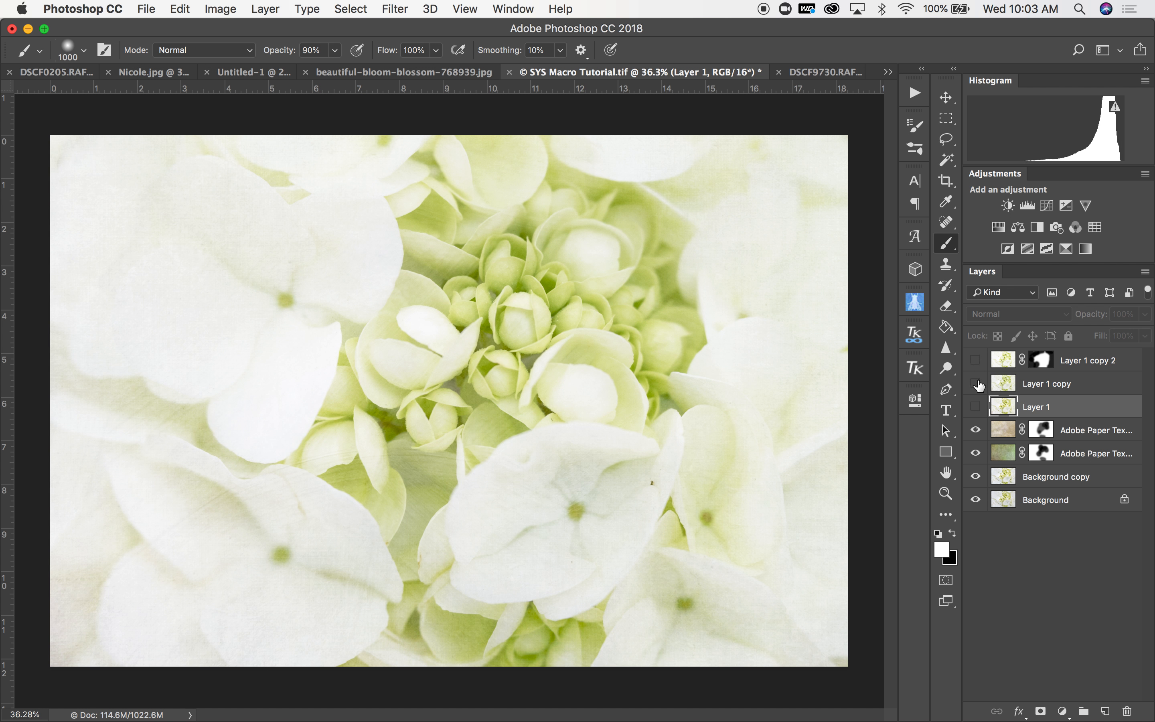
pyautogui.click(976, 383)
pyautogui.click(977, 407)
pyautogui.click(977, 408)
pyautogui.click(976, 409)
pyautogui.click(976, 408)
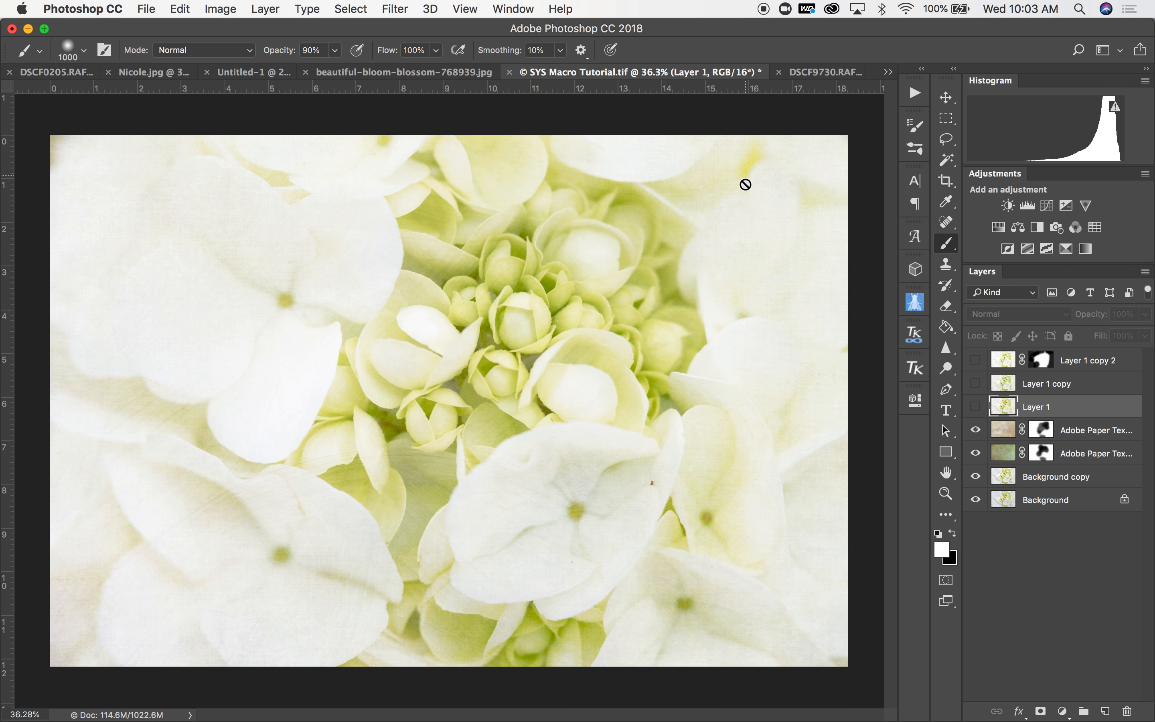
# Show Layer 1 and Layer 1 copy again, select Layer 1 copy, and toggle its visibility to compare its color adjustment.
pyautogui.click(977, 408)
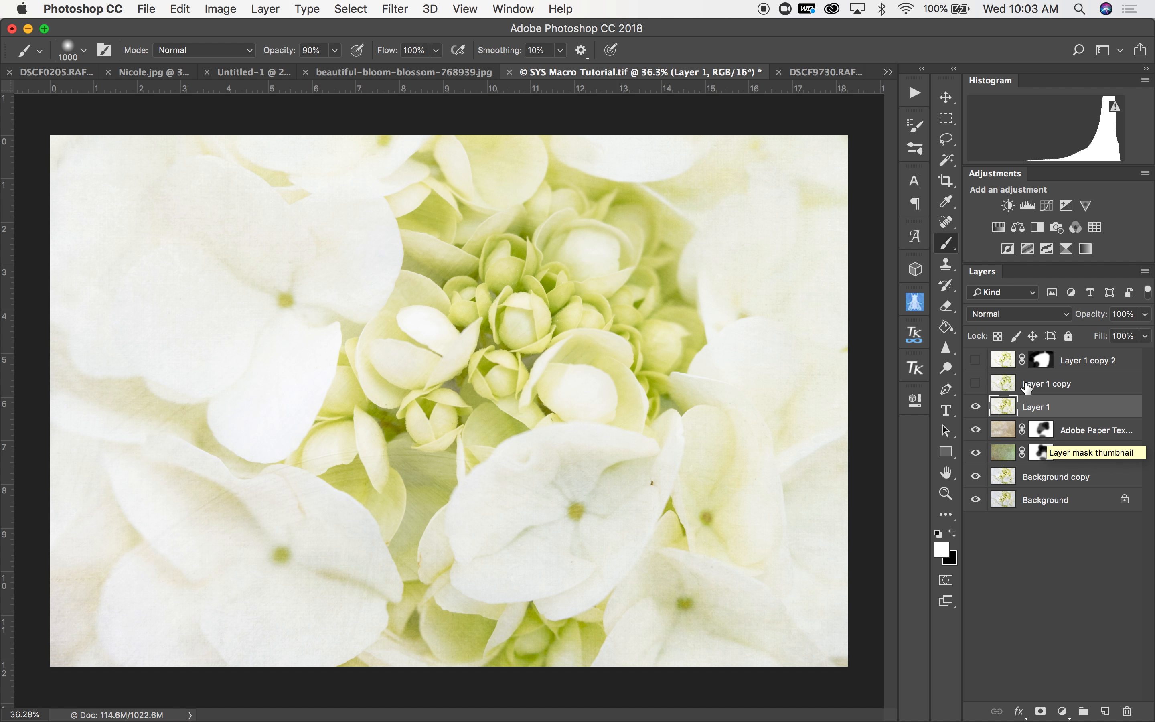
pyautogui.click(976, 385)
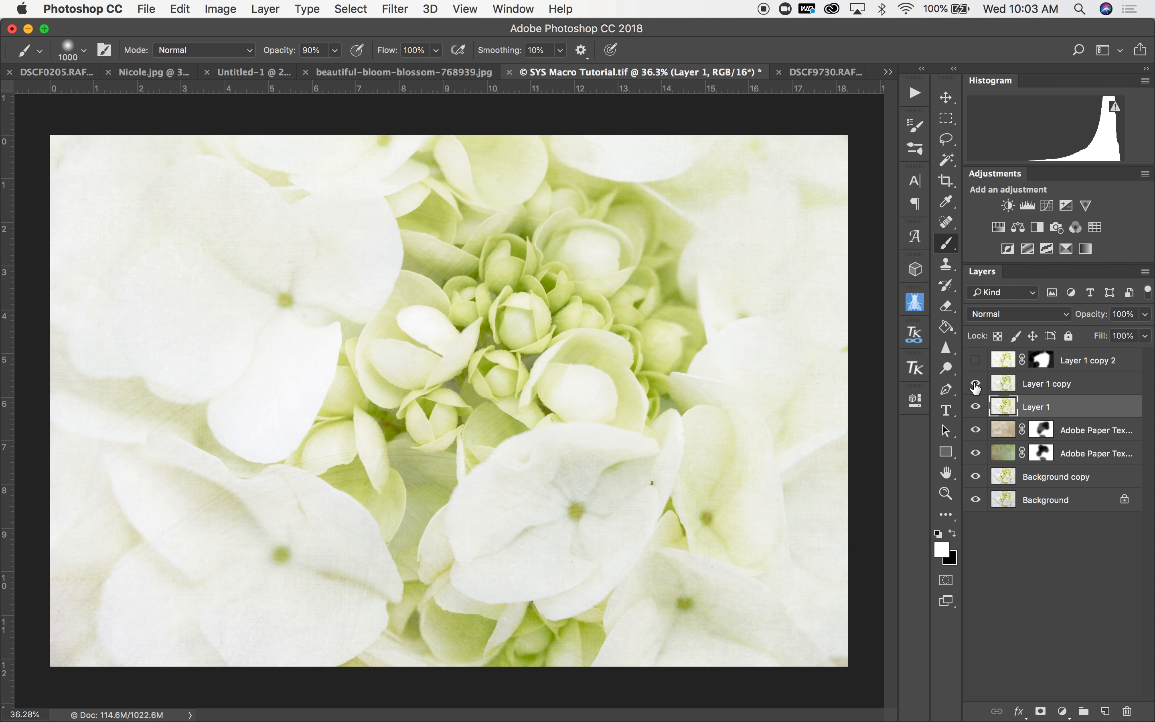
pyautogui.click(1039, 389)
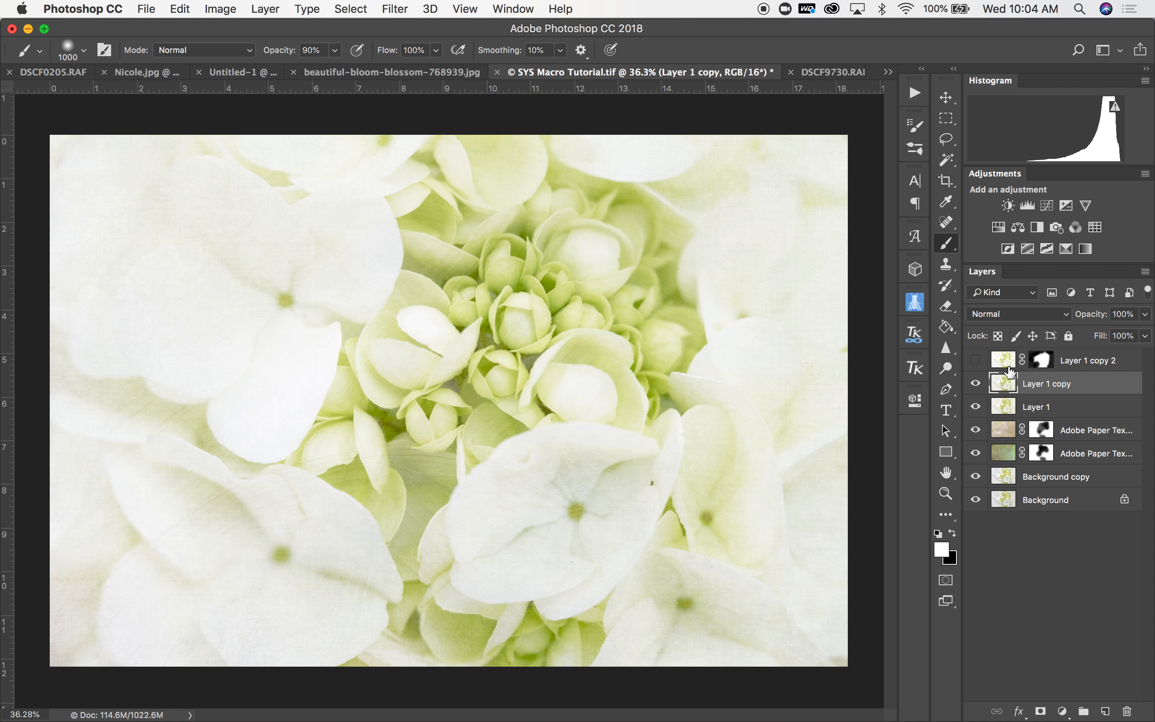
pyautogui.click(976, 384)
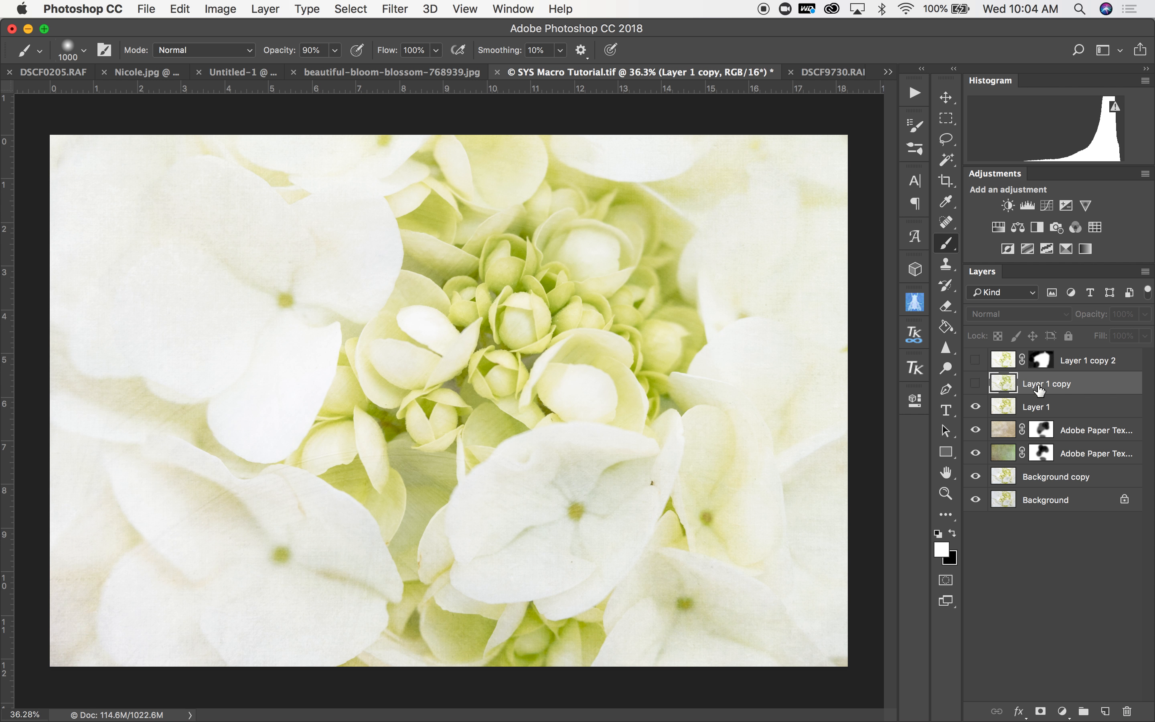
pyautogui.click(976, 385)
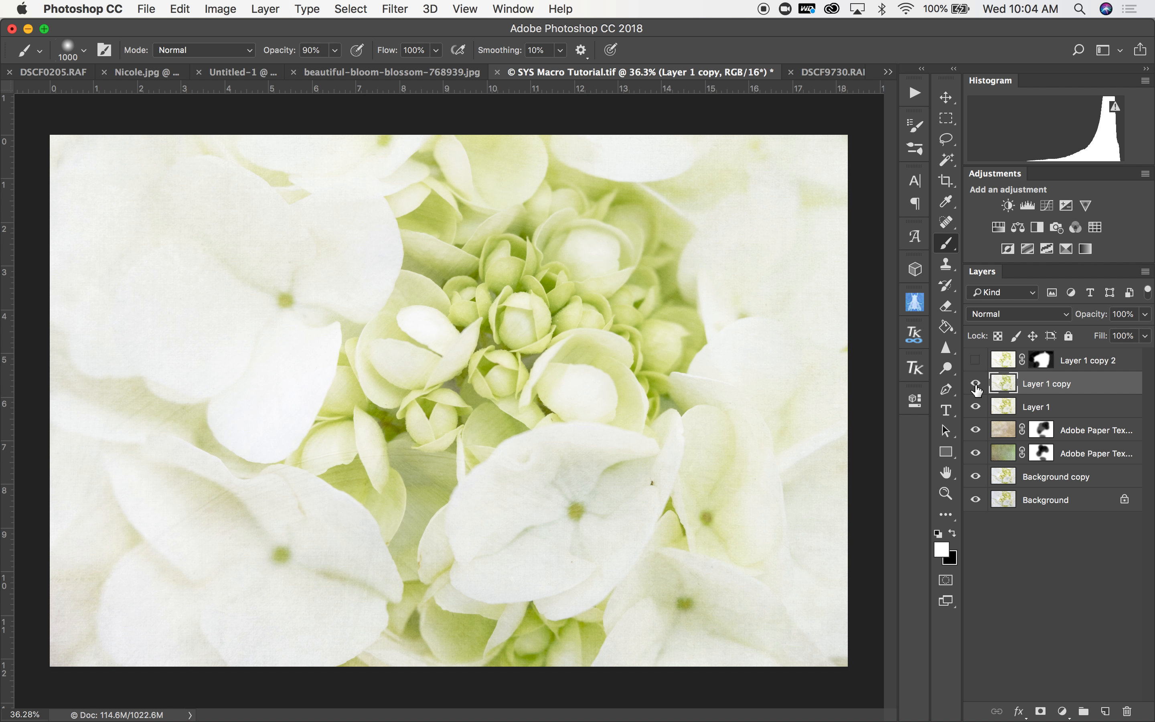
# Toggle Layer 1 copy 2 to compare the masked brightening with the layers below, and leave it shown.
pyautogui.click(976, 361)
pyautogui.click(976, 361)
pyautogui.click(976, 362)
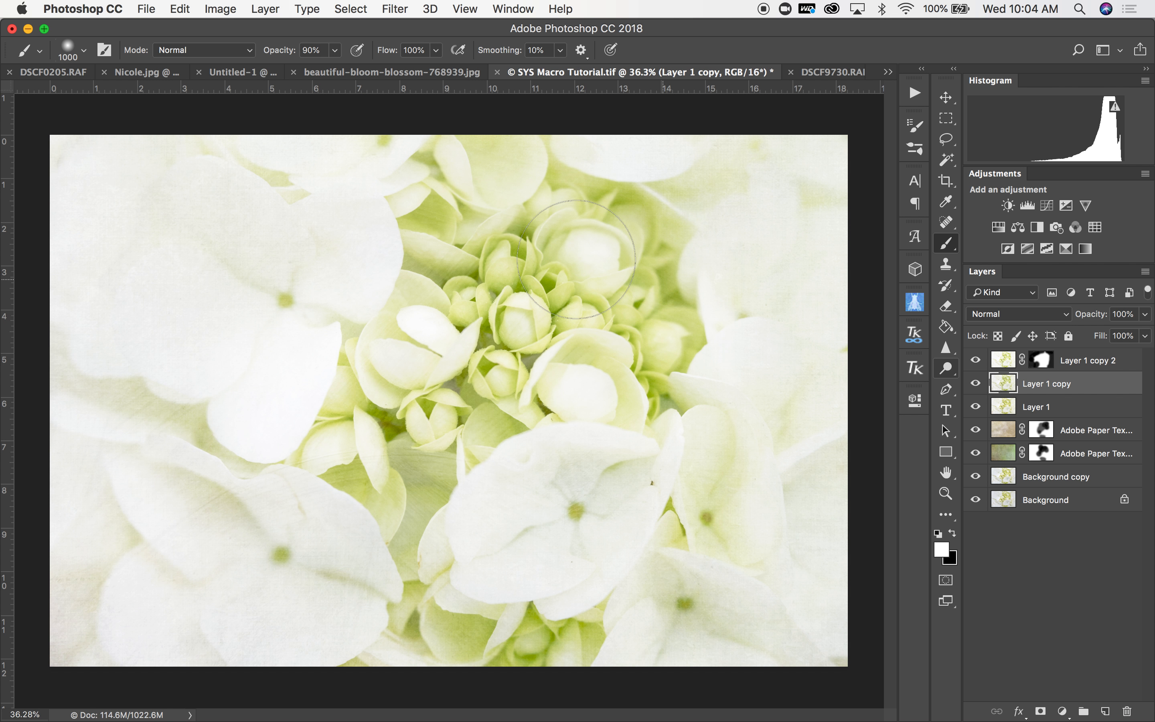